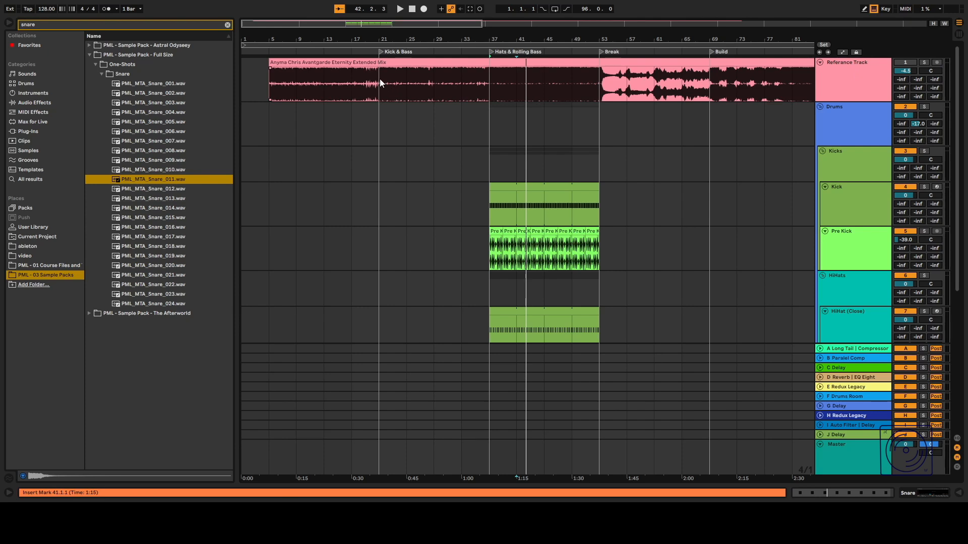
Select and compare different sections of the reference track's waveform across the arrangement.
click(376, 53)
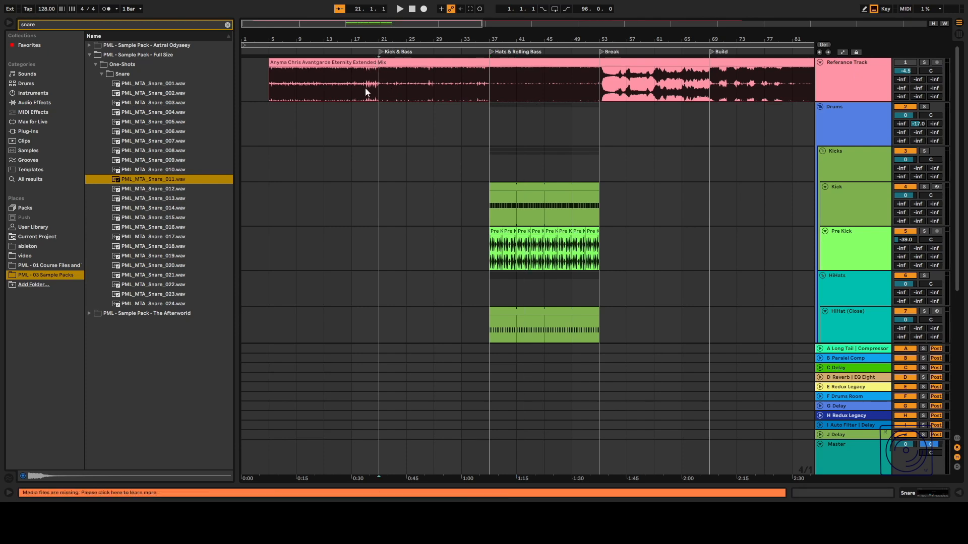
drag(382, 87, 484, 88)
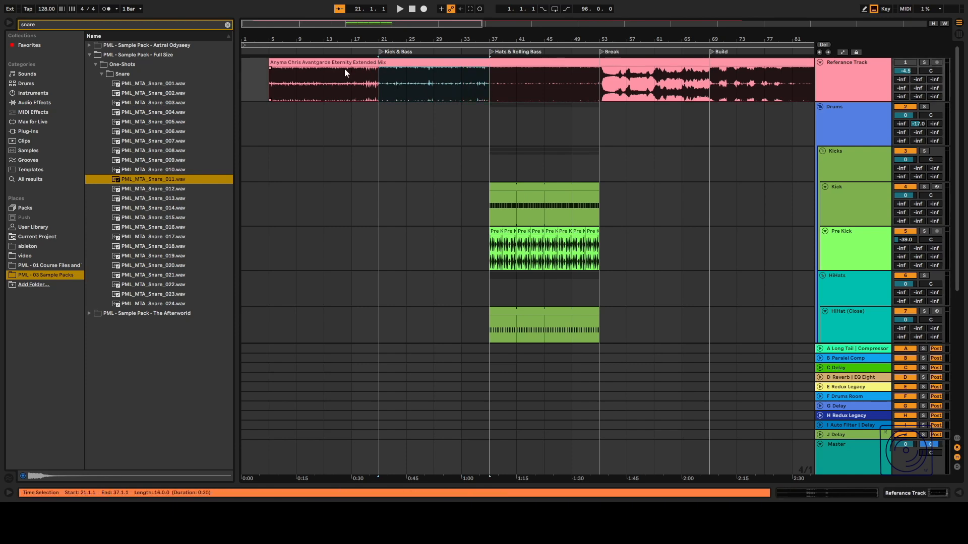
drag(268, 79, 737, 81)
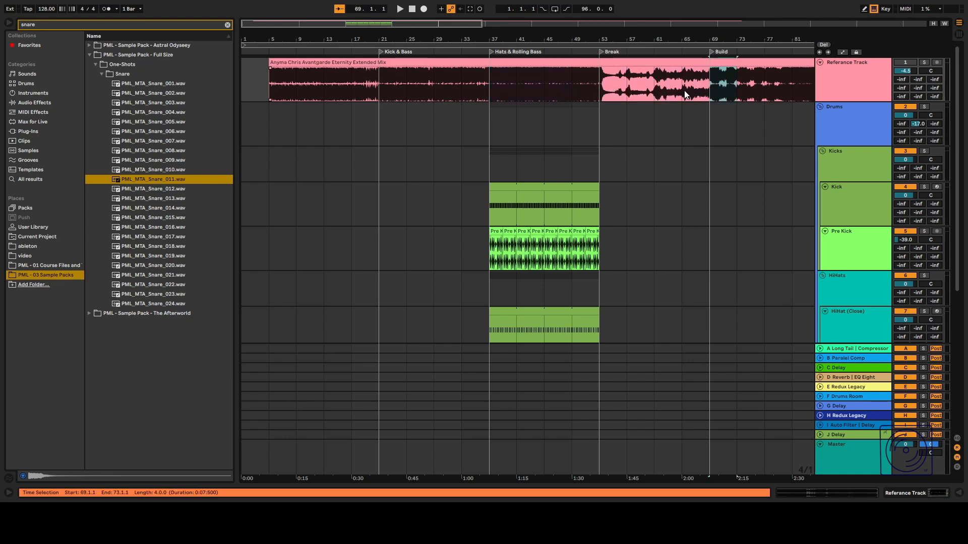
scroll(665, 95, right, 3)
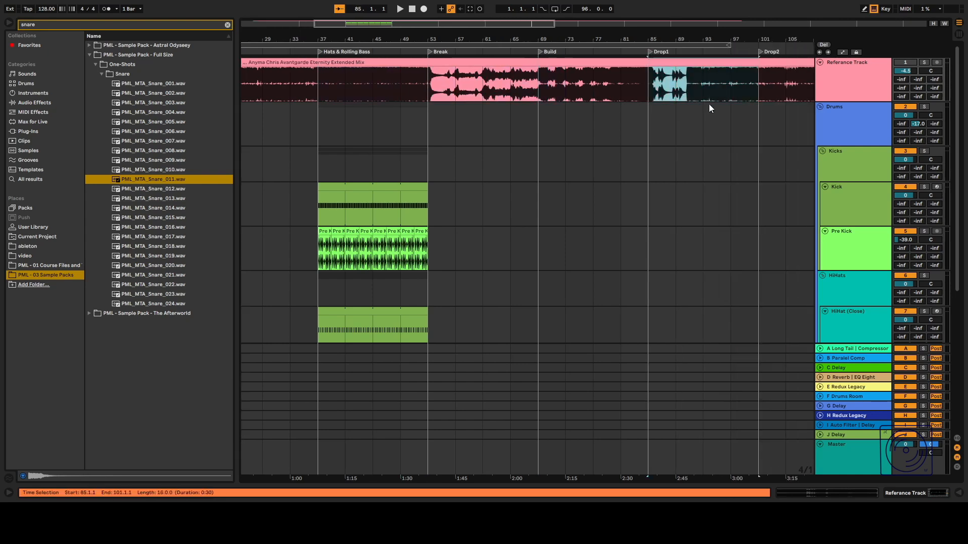
click(425, 88)
drag(425, 87, 743, 82)
scroll(720, 91, down, 3)
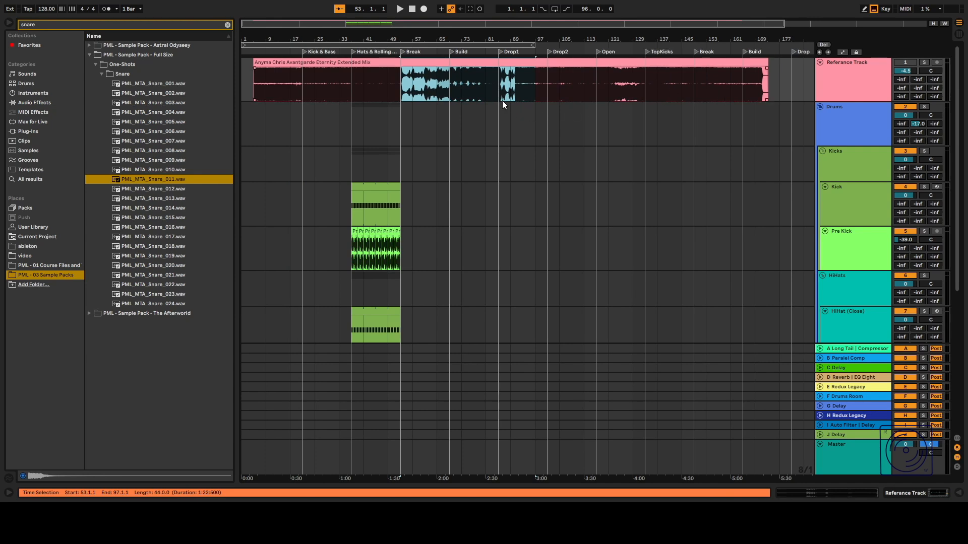
click(532, 87)
drag(547, 86, 498, 82)
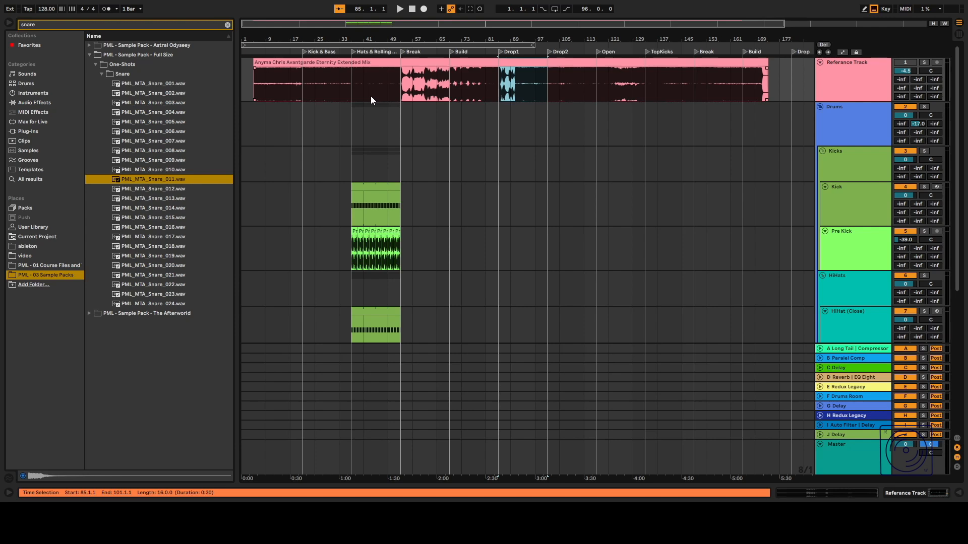
scroll(692, 231, down, 3)
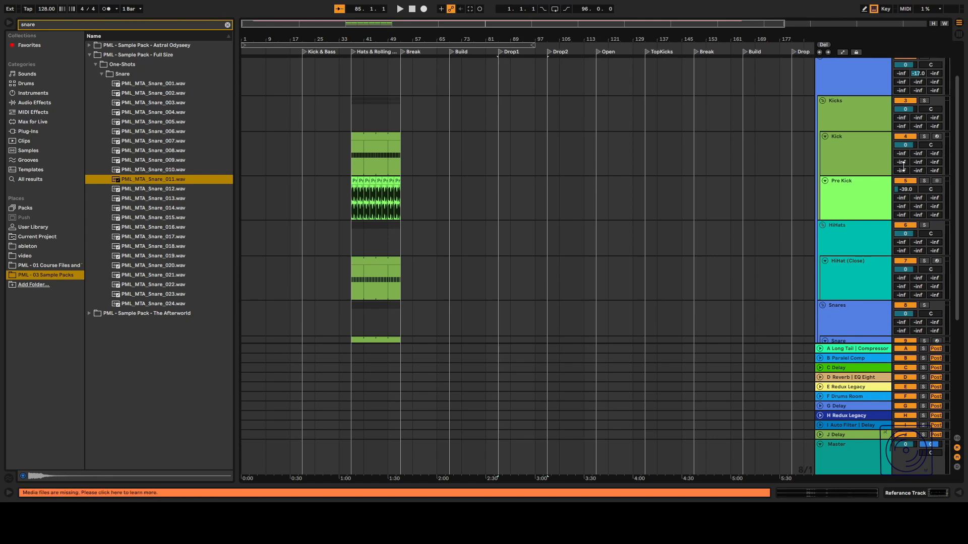
Deactivate the HiHats and Snares group tracks.
click(895, 227)
scroll(896, 228, down, 2)
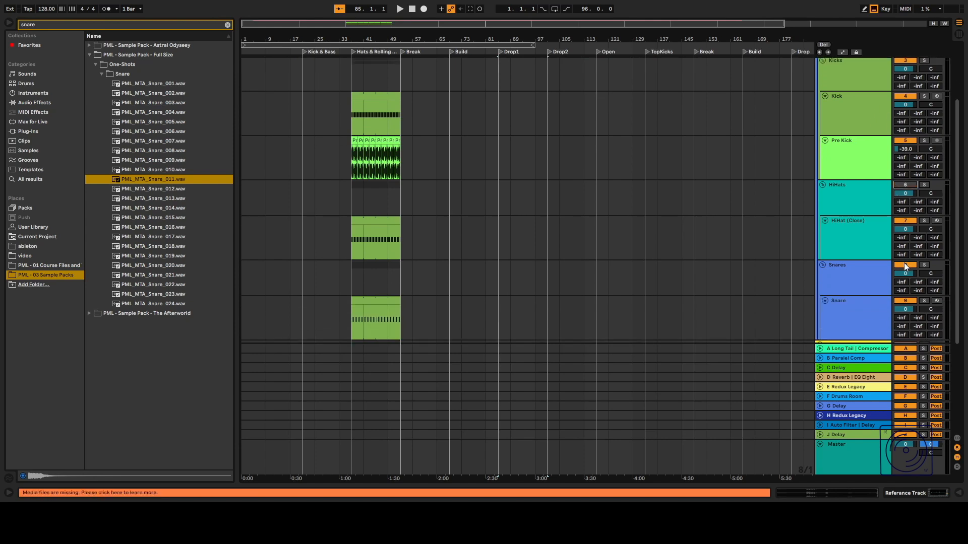
click(904, 264)
Open the Kick track's device chain and play back the arrangement to listen.
scroll(330, 267, up, 6)
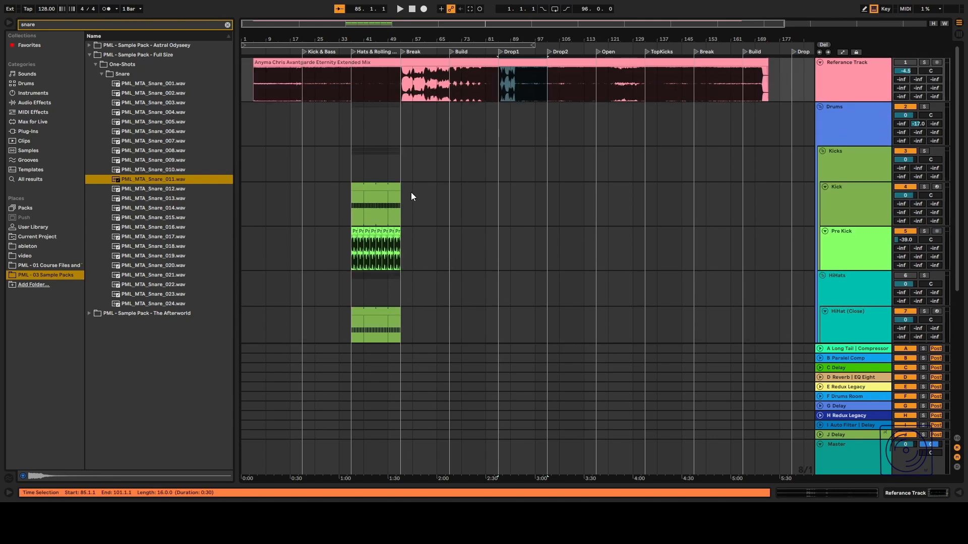
click(349, 195)
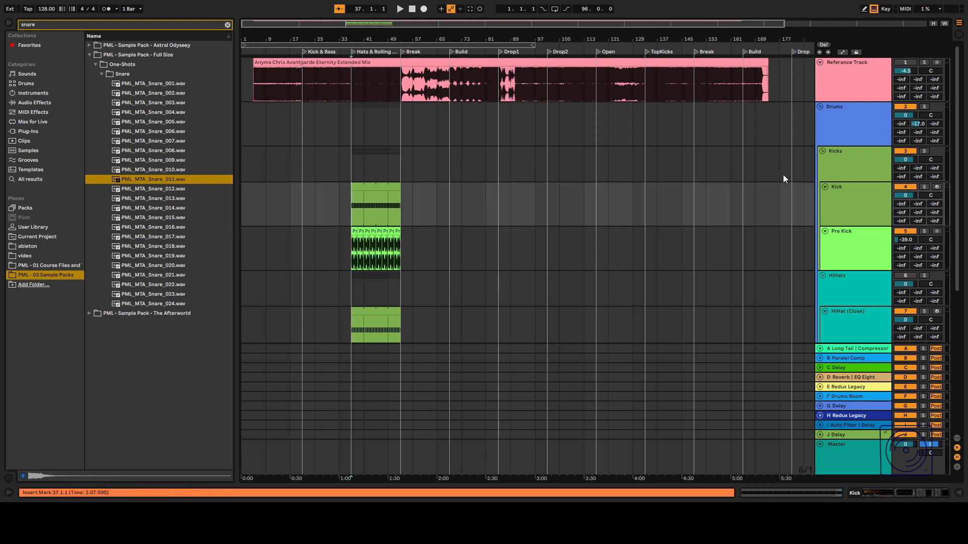
double_click(845, 195)
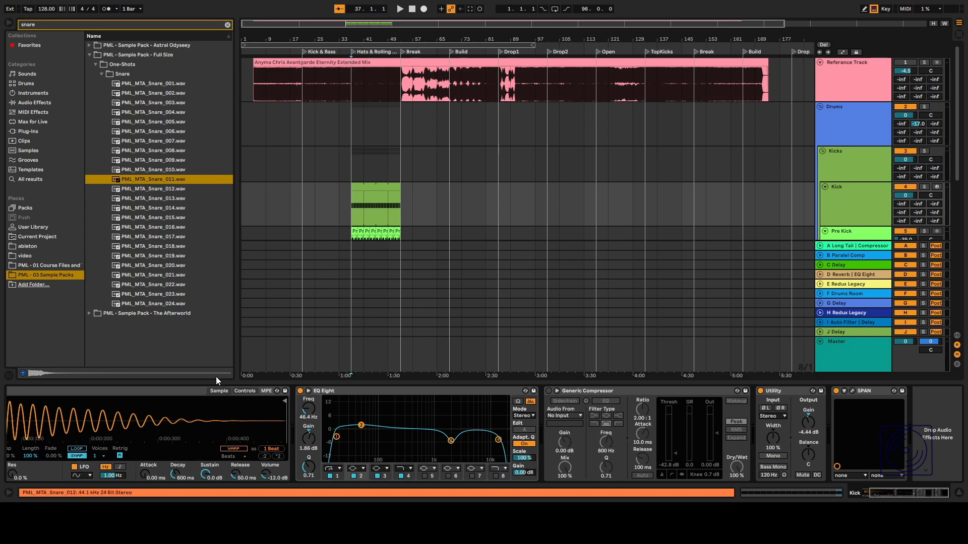
scroll(124, 407, up, 3)
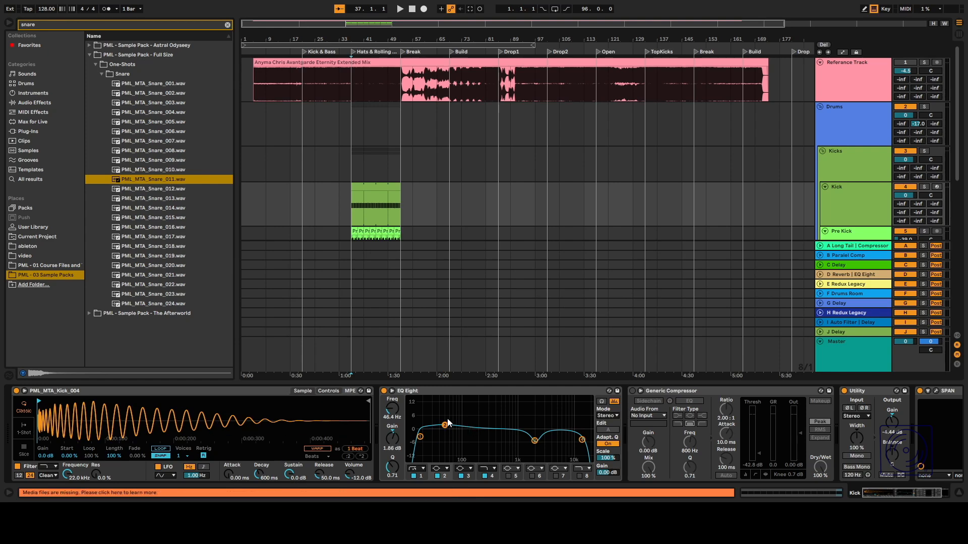
key(space)
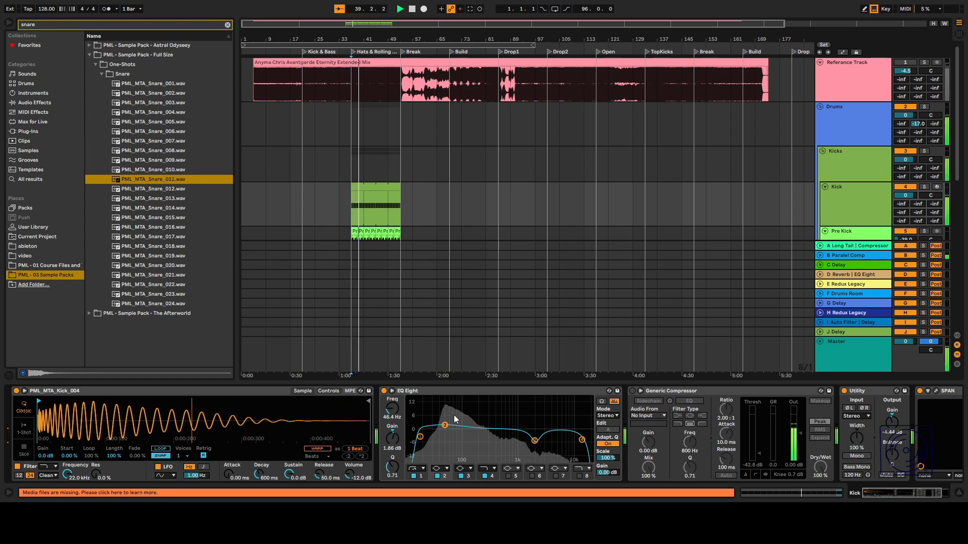
key(space)
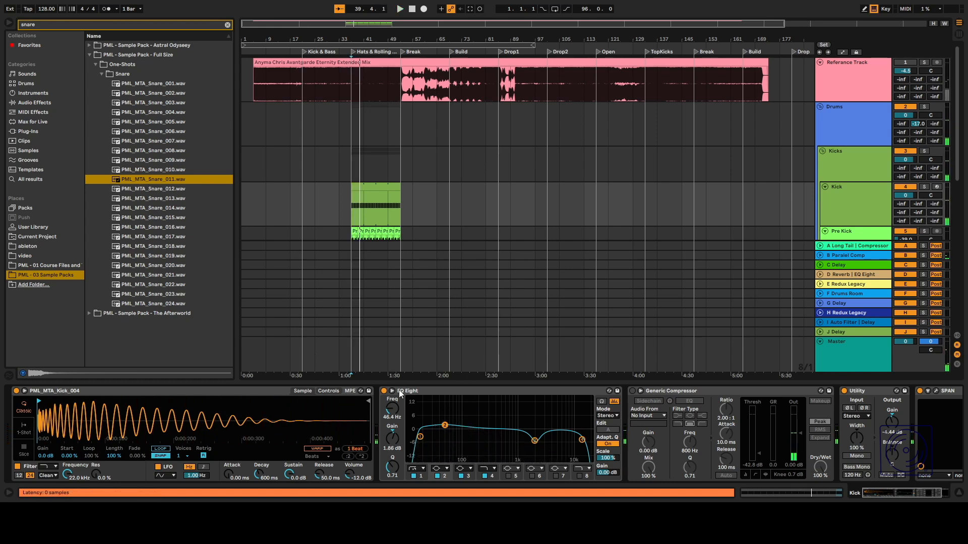
Move the Kick's EQ Eight third band to about 1.26 kHz and -4.83 dB while playing.
drag(535, 441, 522, 439)
key(space)
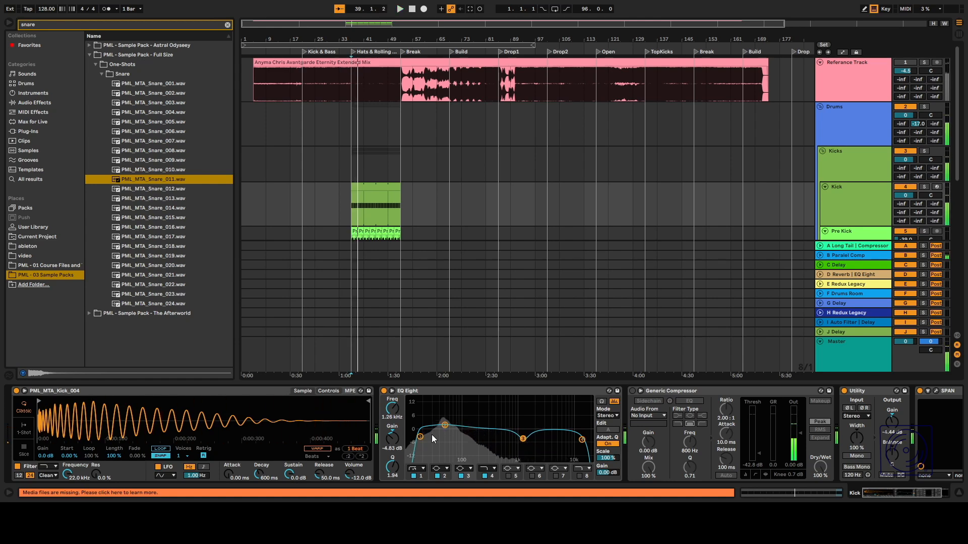
Raise the Kick's EQ Eight second band at 46.4 Hz to about 2.85 dB in the expanded EQ display.
click(443, 423)
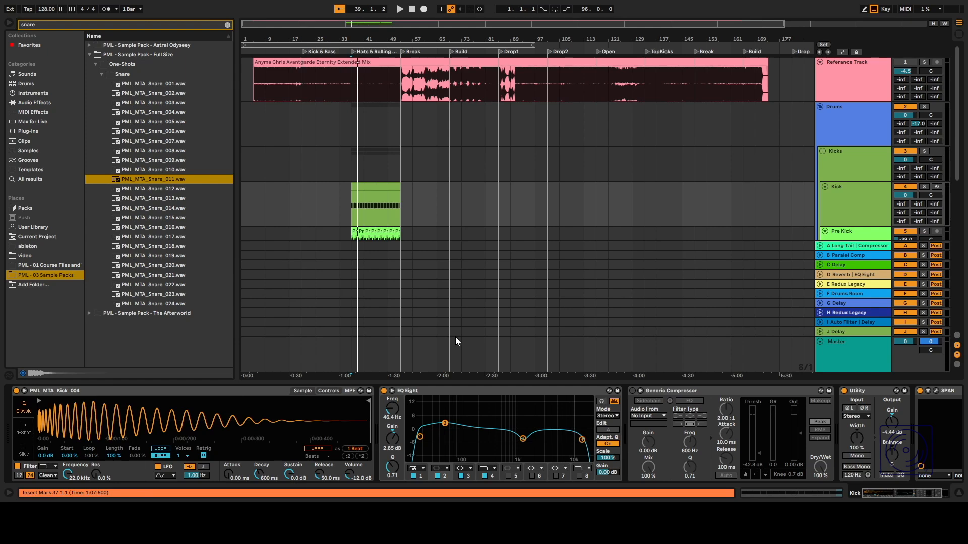
click(392, 391)
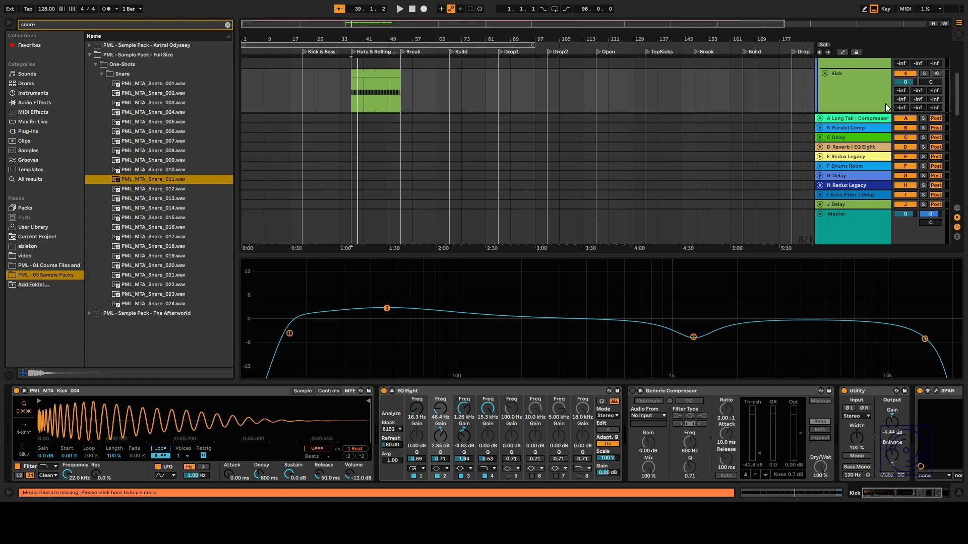
key(space)
mouse_move(386, 311)
mouse_down()
mouse_move(393, 275)
mouse_move(387, 308)
mouse_up()
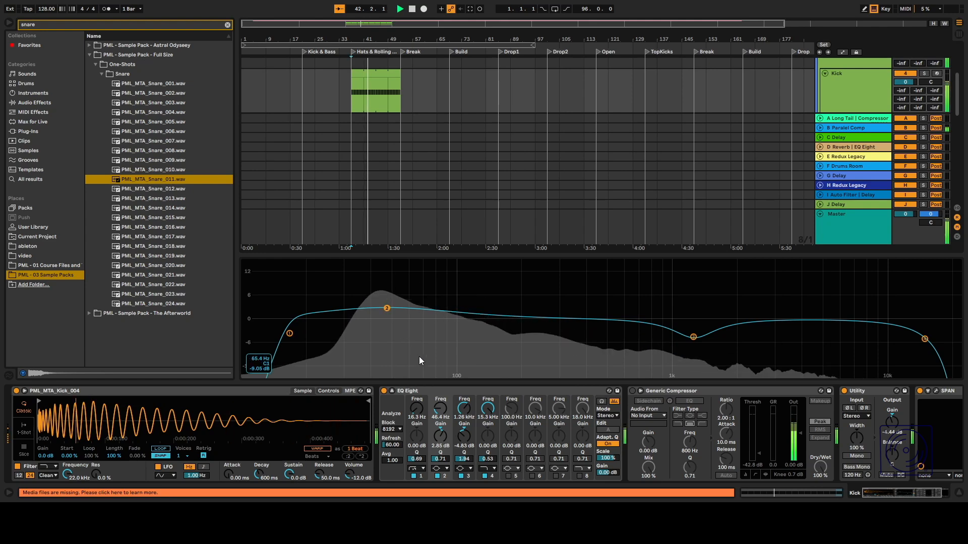
click(392, 391)
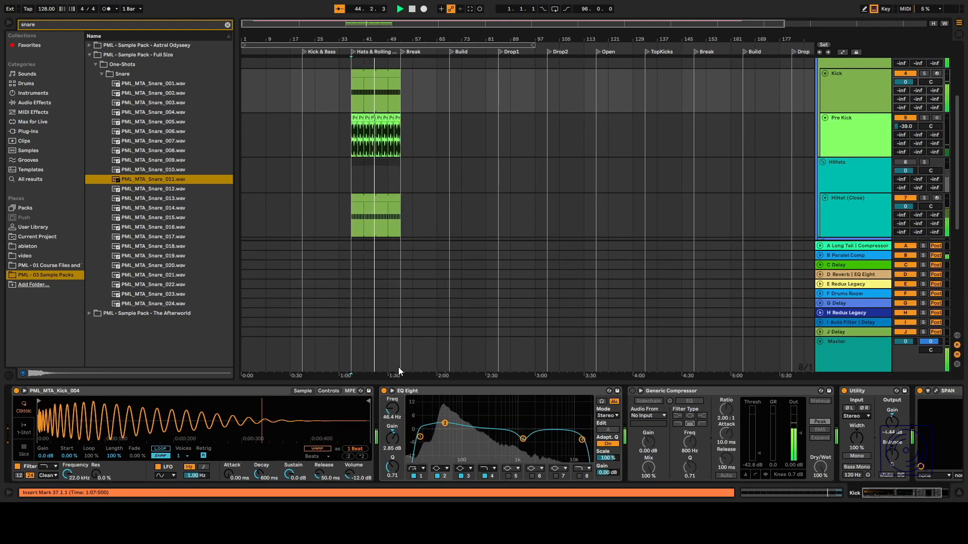
key(space)
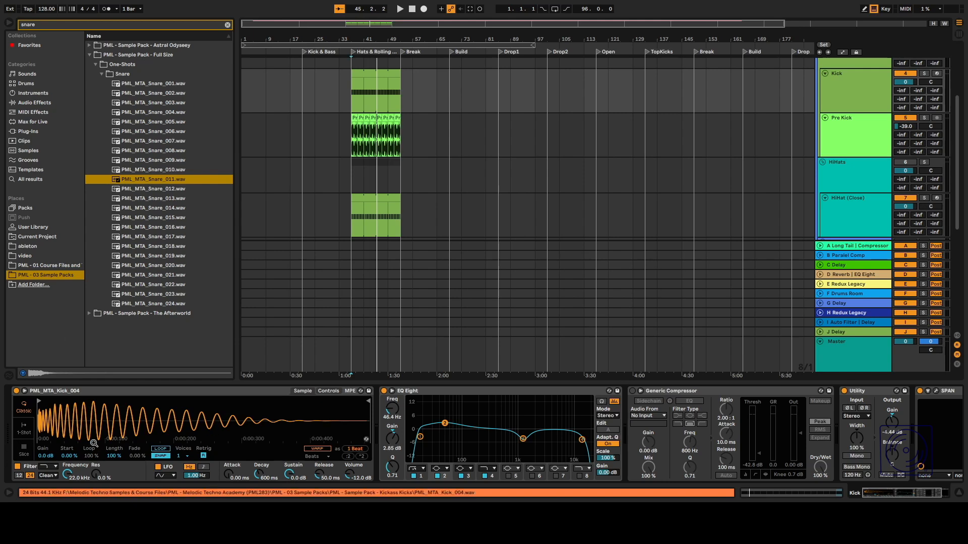
click(23, 452)
click(20, 409)
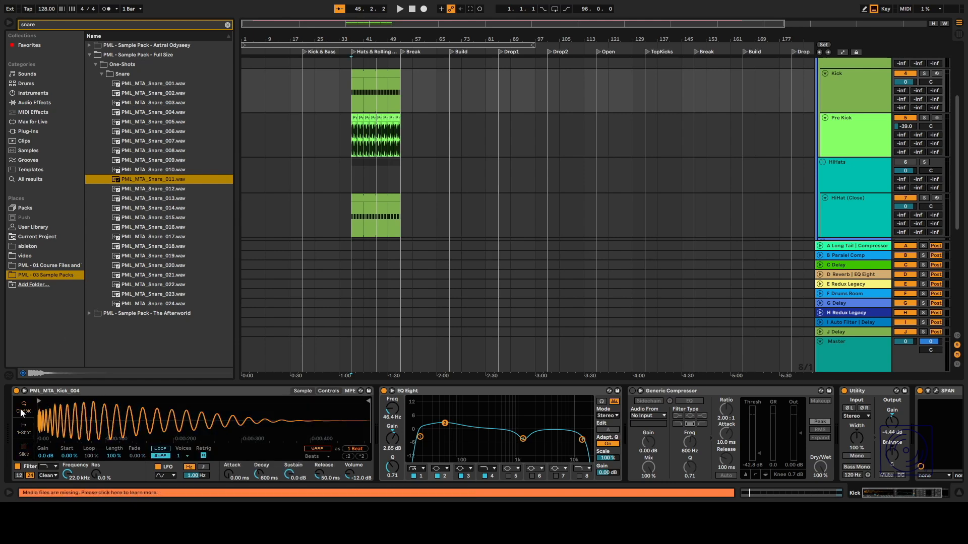
click(162, 456)
Open the Pre Kick clip to inspect its contents, then return to the arrangement.
scroll(454, 182, up, 3)
click(373, 191)
double_click(373, 191)
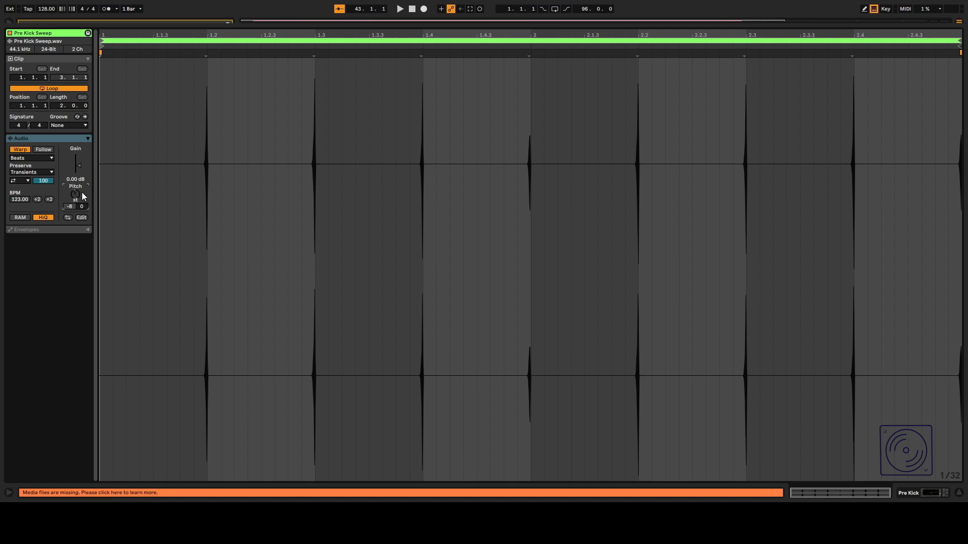
click(331, 24)
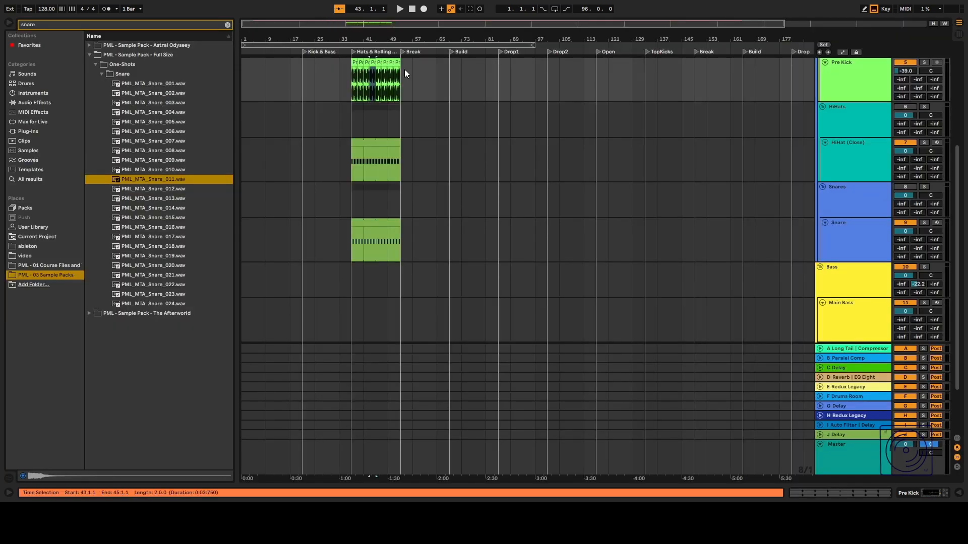
Reactivate the HiHats group track and play back the arrangement.
scroll(776, 186, up, 5)
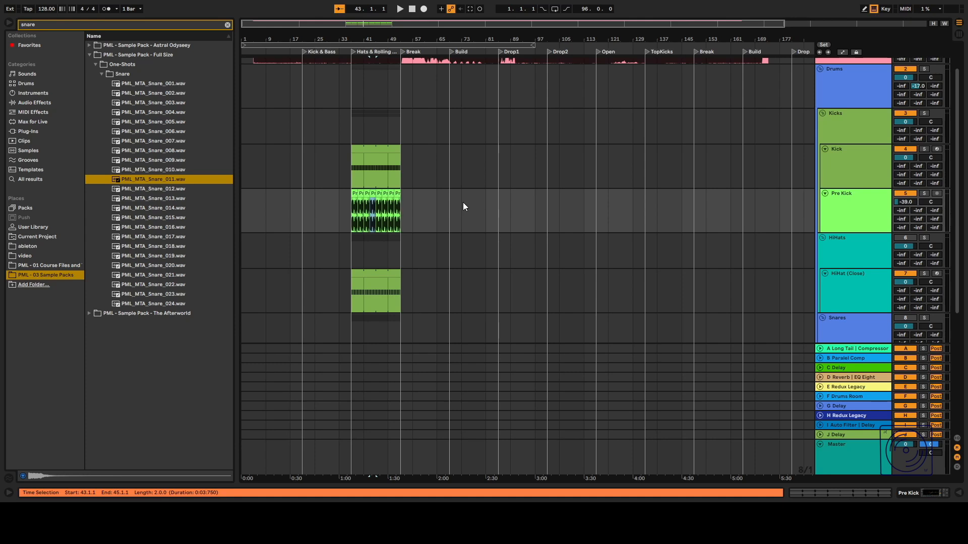
scroll(403, 217, down, 3)
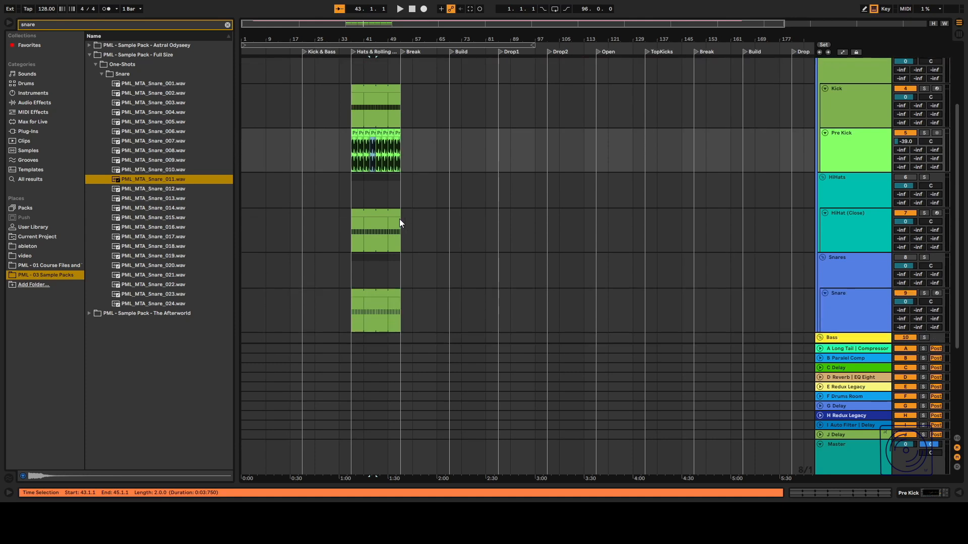
click(349, 239)
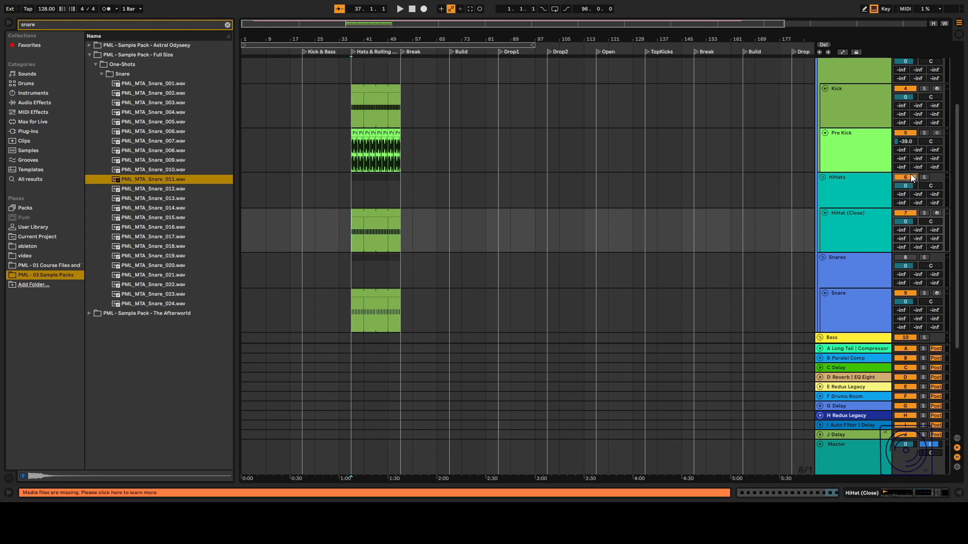
key(space)
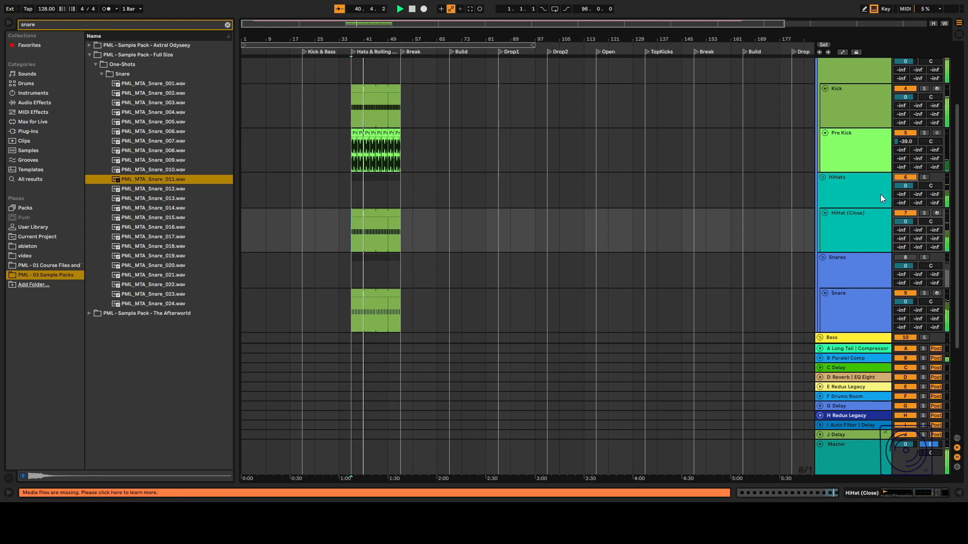
Open the Snare clip to inspect its MIDI notes, then return to the arrangement.
scroll(650, 259, down, 3)
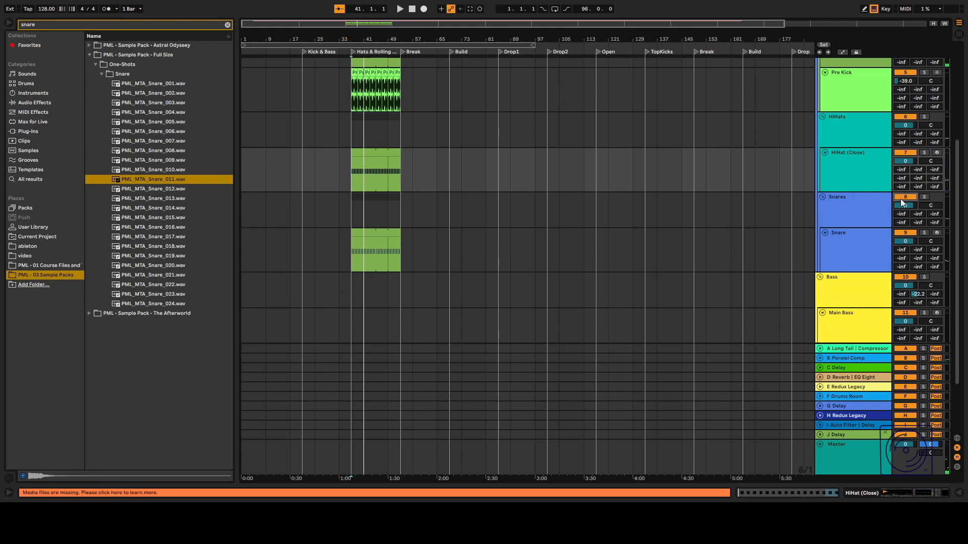
double_click(364, 237)
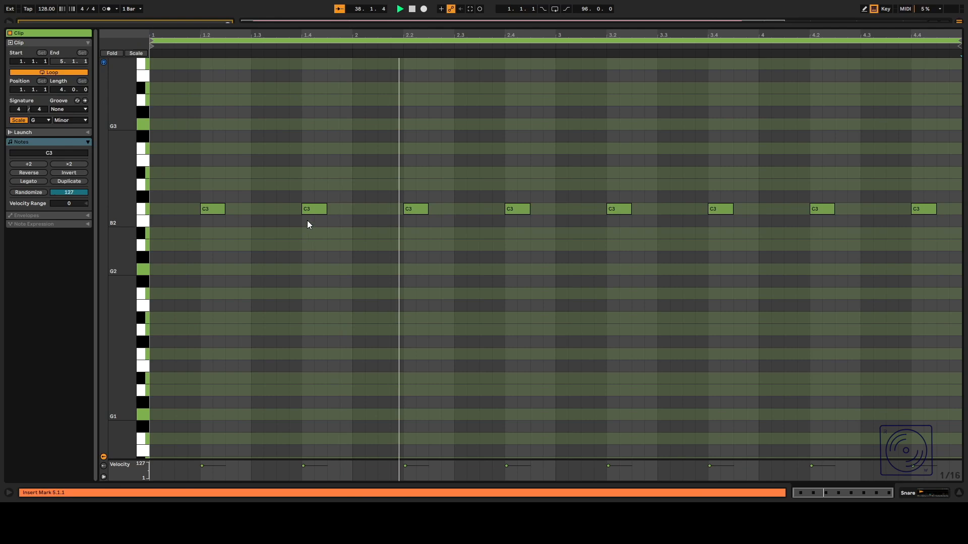
double_click(485, 26)
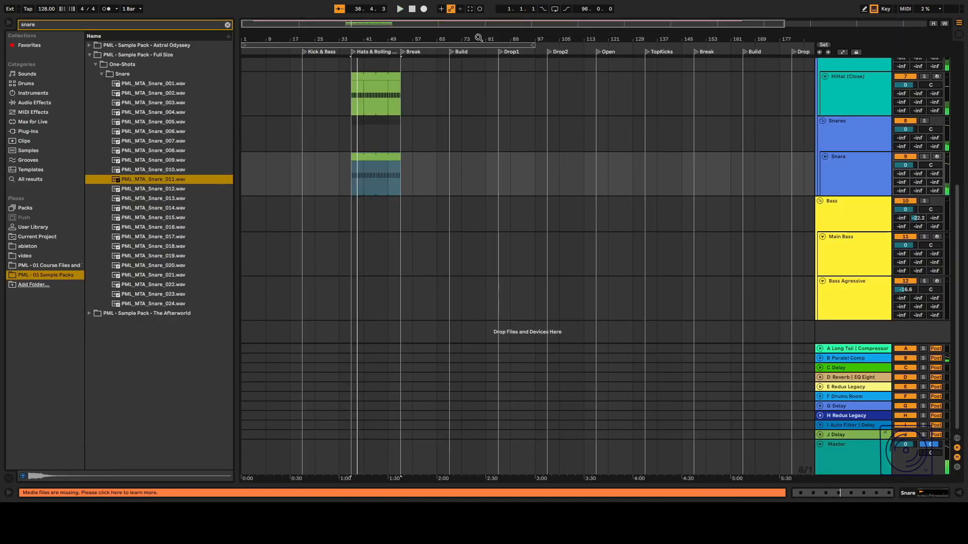
Scroll through the tracks and reopen the Kick track's device chain.
scroll(419, 128, up, 4)
scroll(416, 147, up, 1)
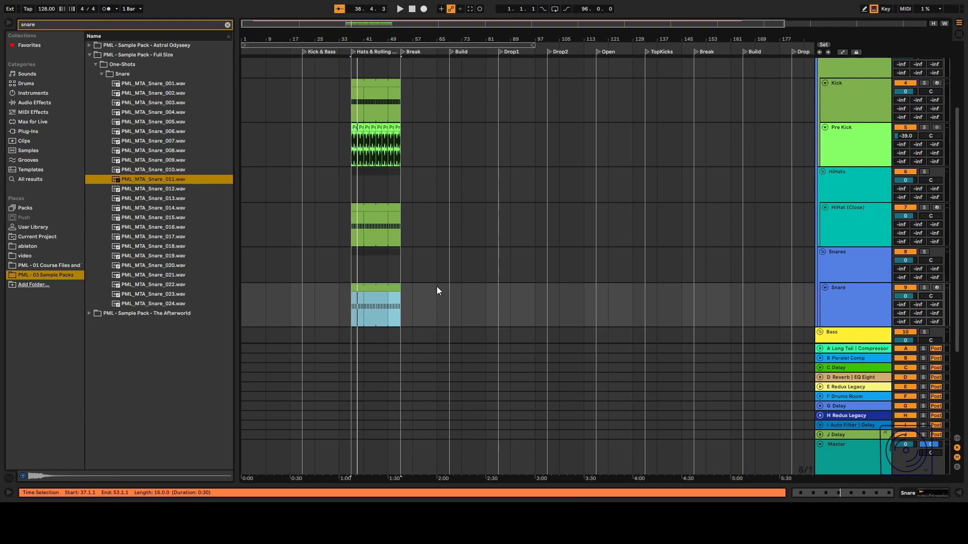
scroll(437, 286, up, 3)
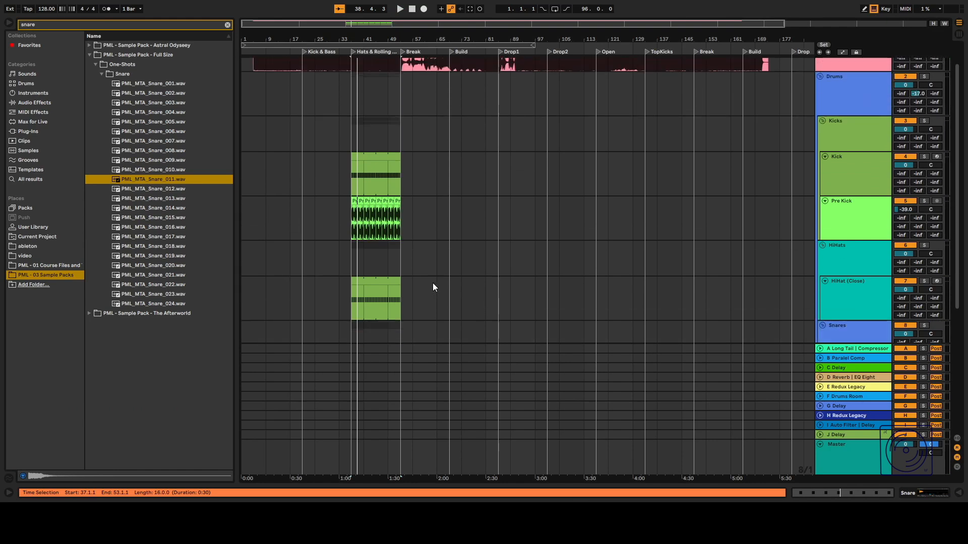
scroll(432, 284, down, 2)
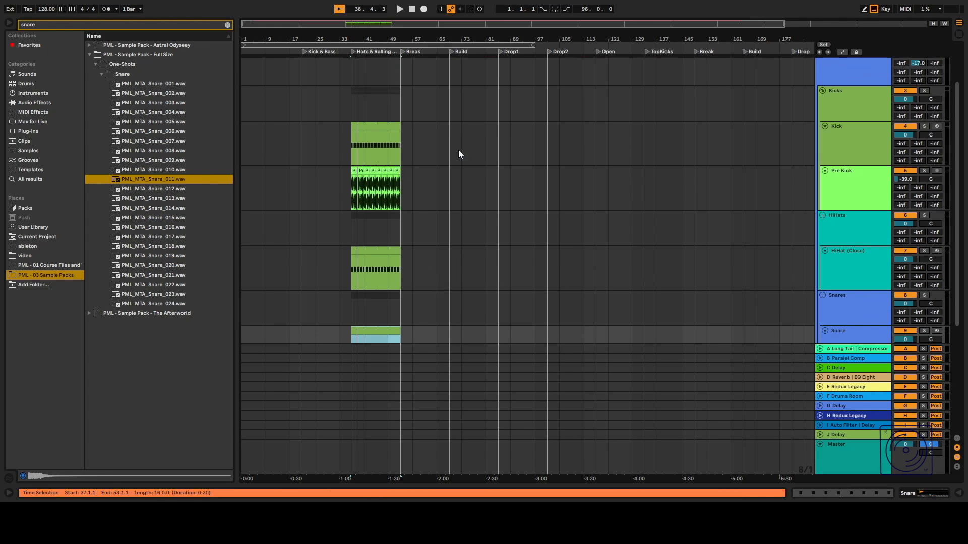
double_click(864, 143)
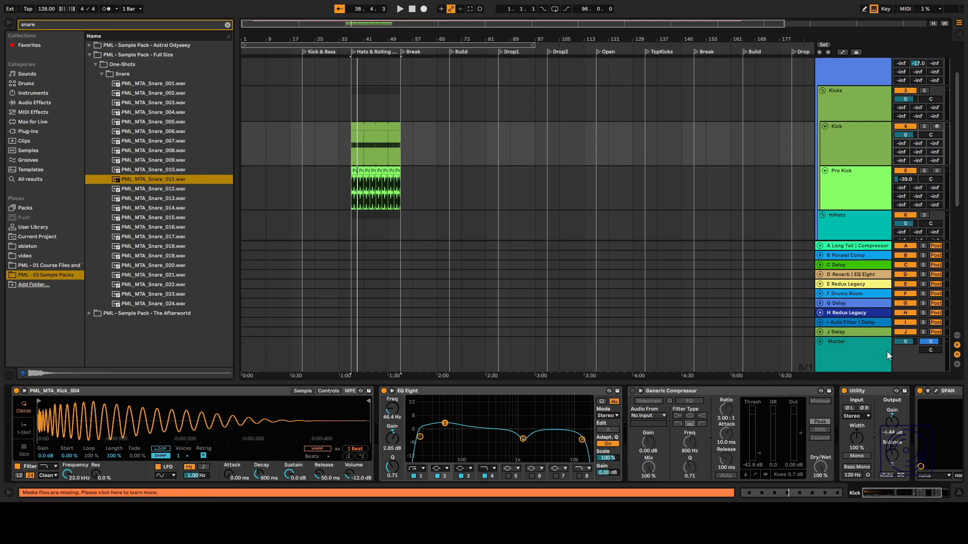
scroll(882, 394, right, 3)
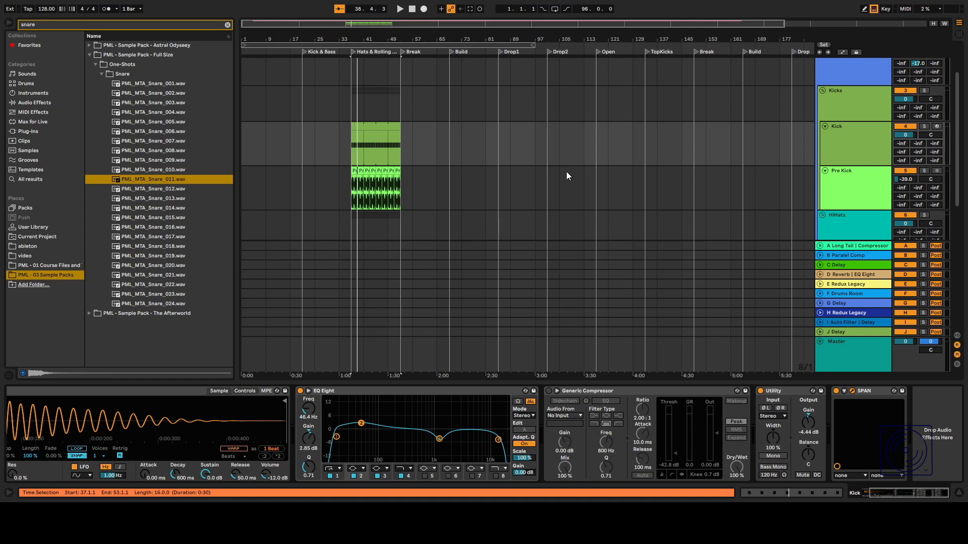
Reactivate the Snares group track and play back the arrangement.
scroll(904, 184, down, 3)
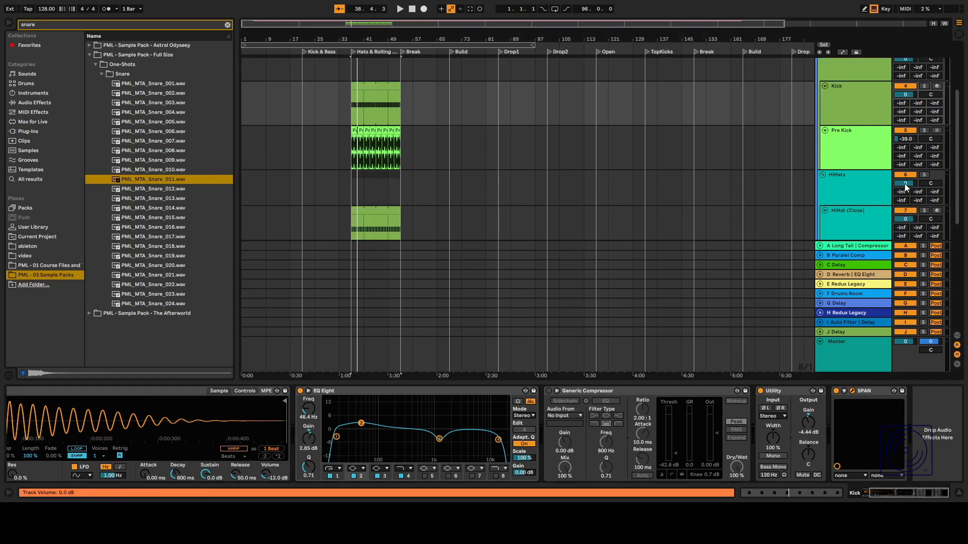
scroll(905, 153, down, 1)
click(903, 167)
key(space)
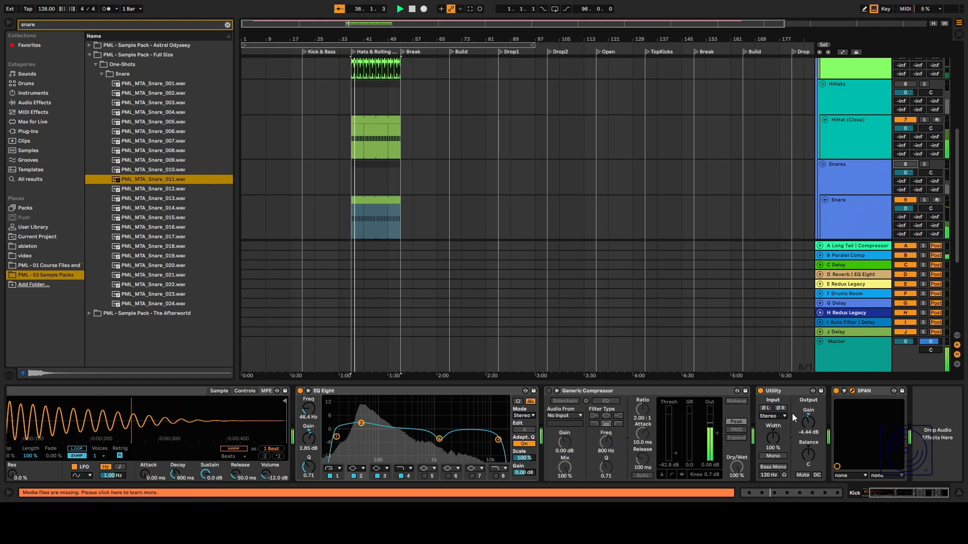
Set the Kick track's Utility output gain to -6.11 dB, checking levels in the mixer view.
double_click(807, 422)
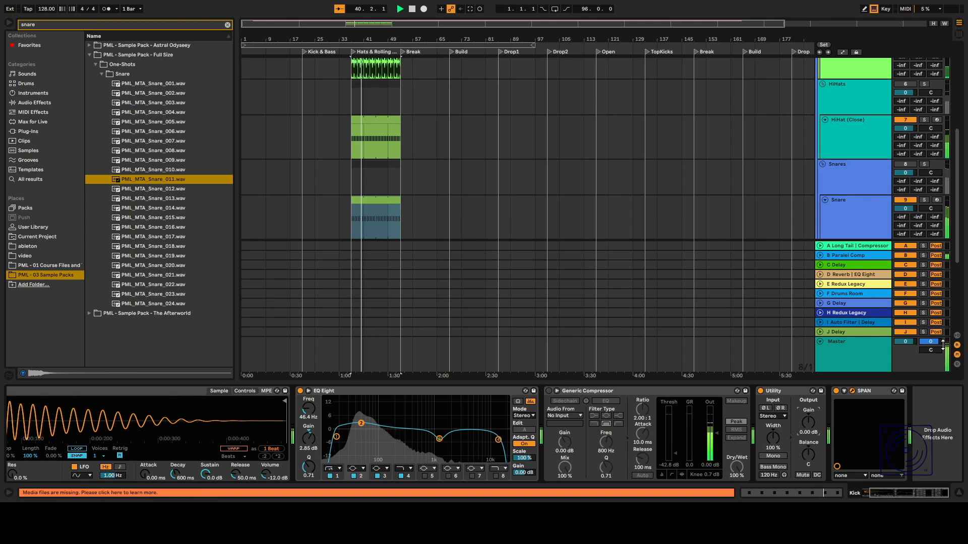
key(Tab)
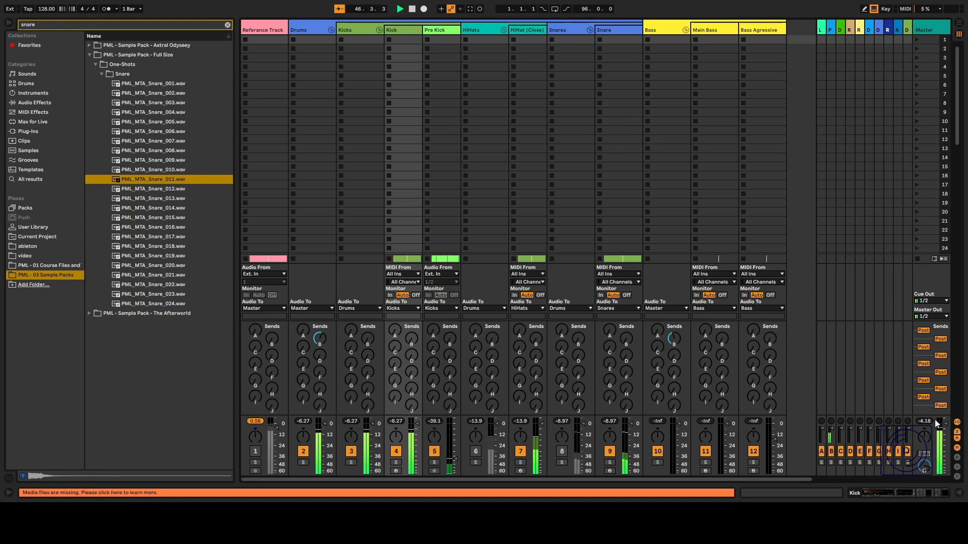
key(Tab)
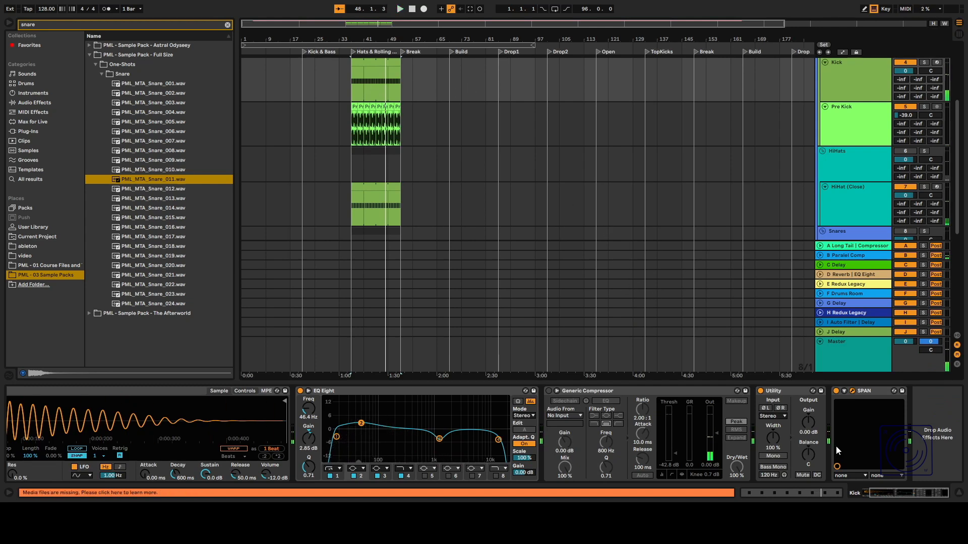
drag(808, 422, 808, 429)
Play back the arrangement repeatedly and compare the track levels in the mixer view.
key(space)
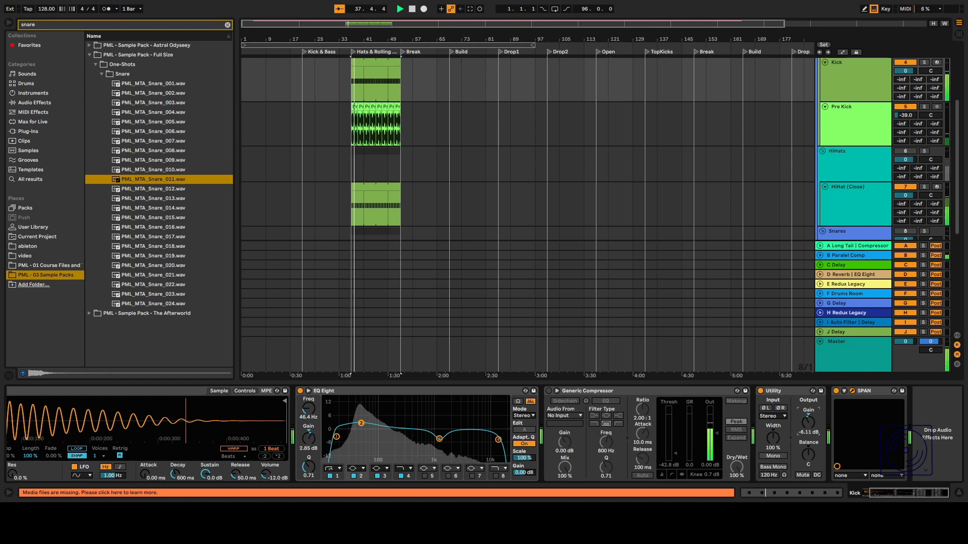
key(space)
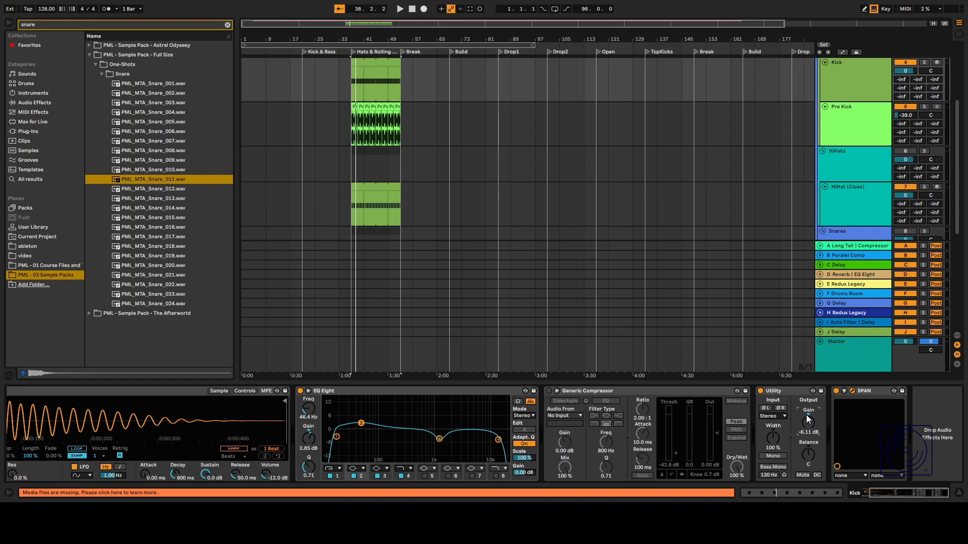
key(space)
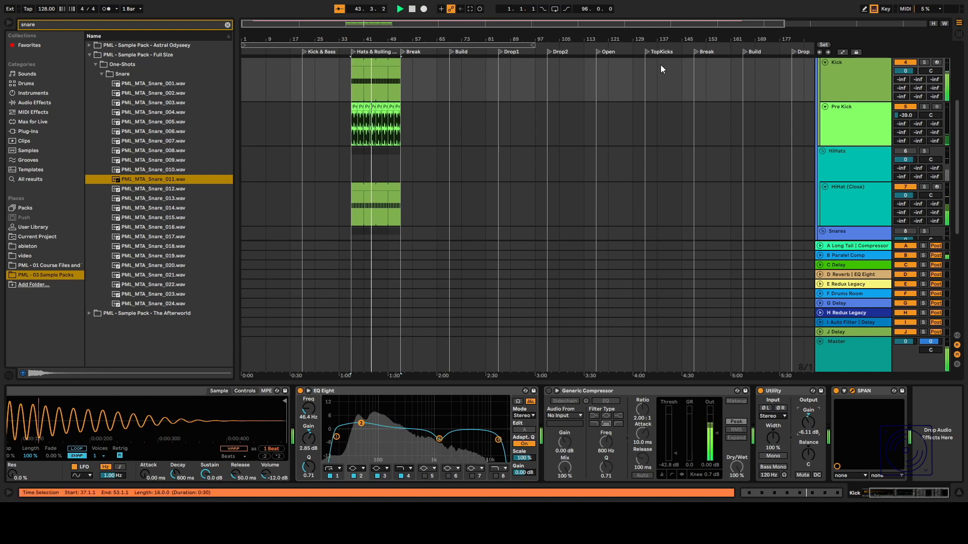
key(space)
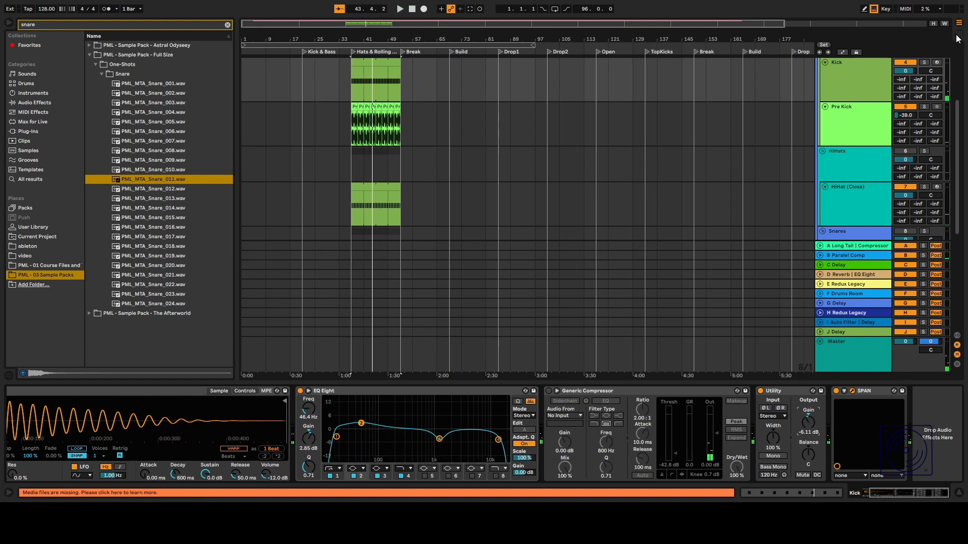
key(Tab)
key(space)
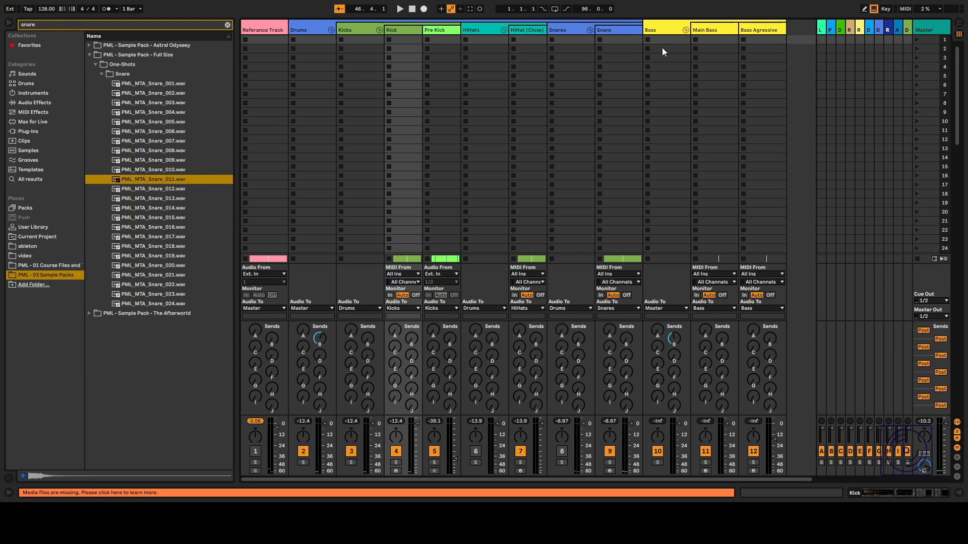
click(953, 25)
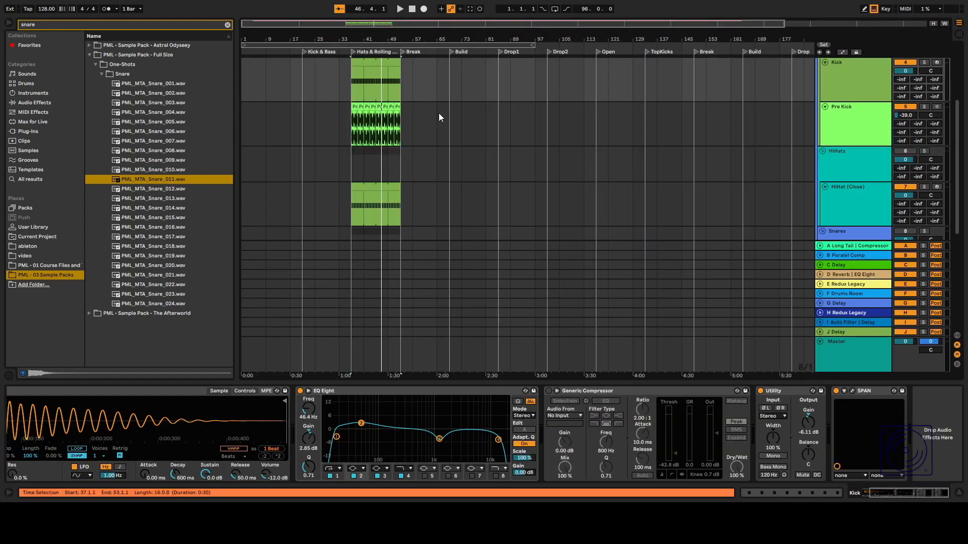
Deactivate the Snares group track and play back the arrangement.
scroll(355, 124, down, 3)
scroll(355, 121, down, 3)
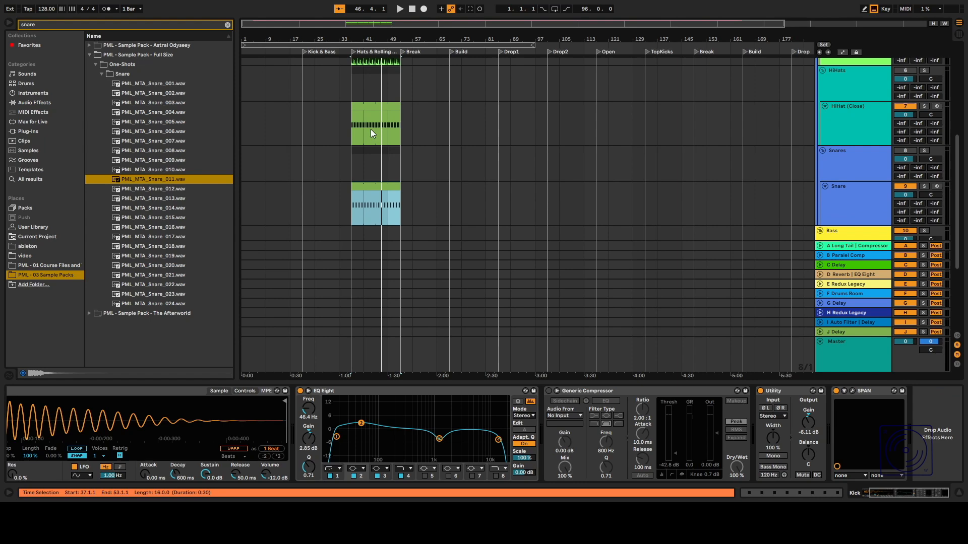
scroll(371, 130, up, 3)
scroll(900, 133, down, 3)
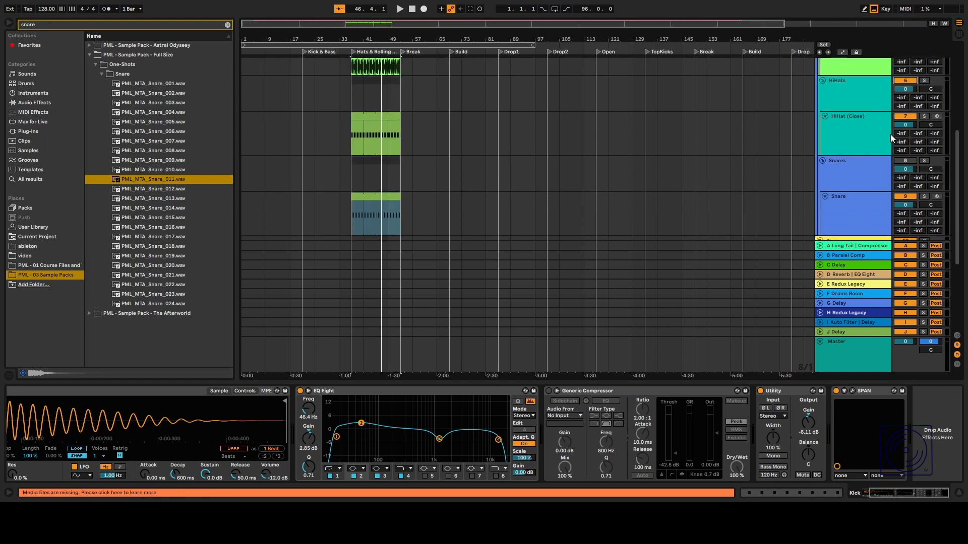
click(837, 90)
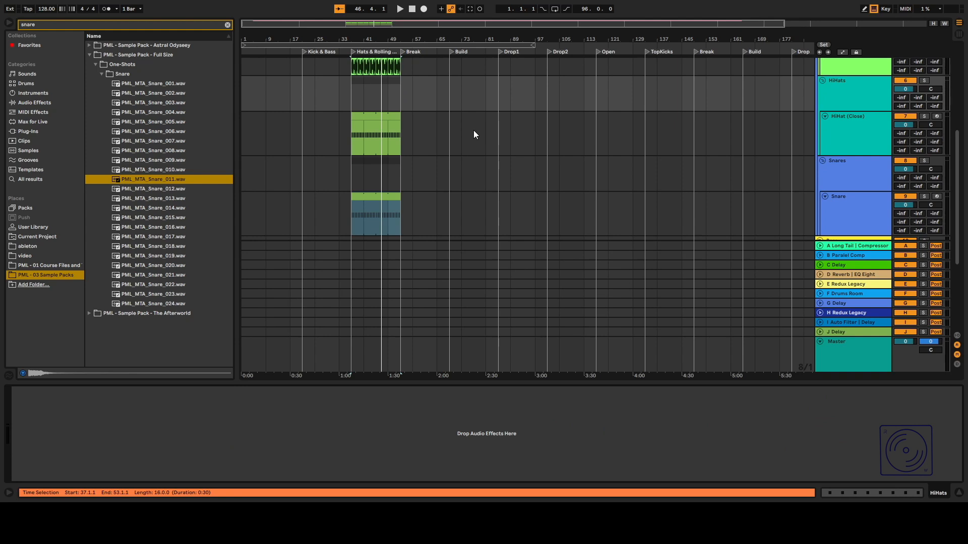
scroll(473, 134, up, 1)
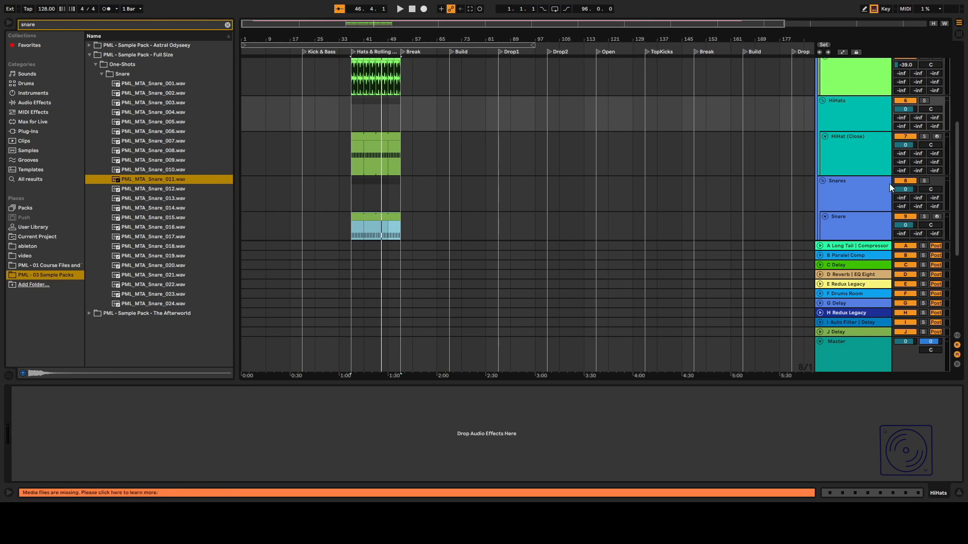
click(905, 181)
key(space)
Inspect the device chains of the HiHat (Close) and Snare tracks.
click(836, 146)
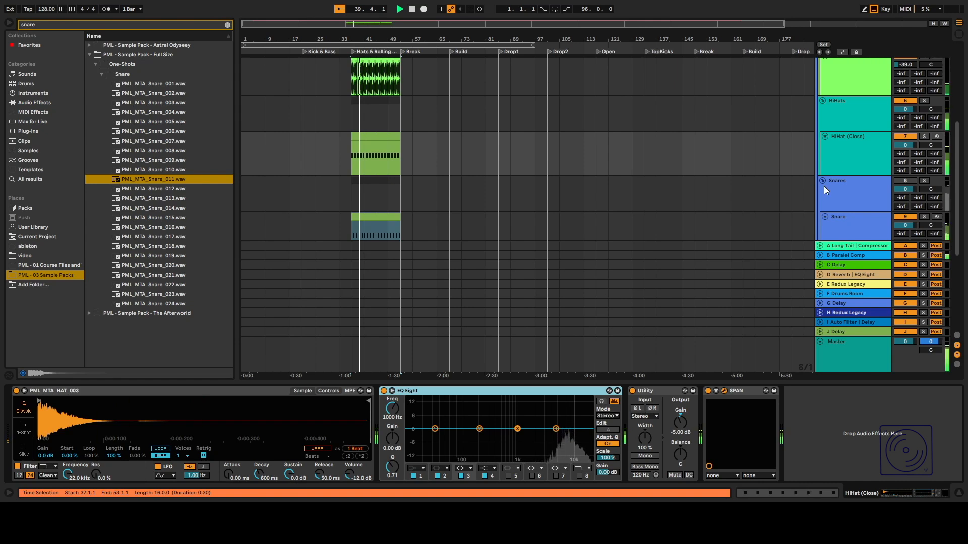
key(space)
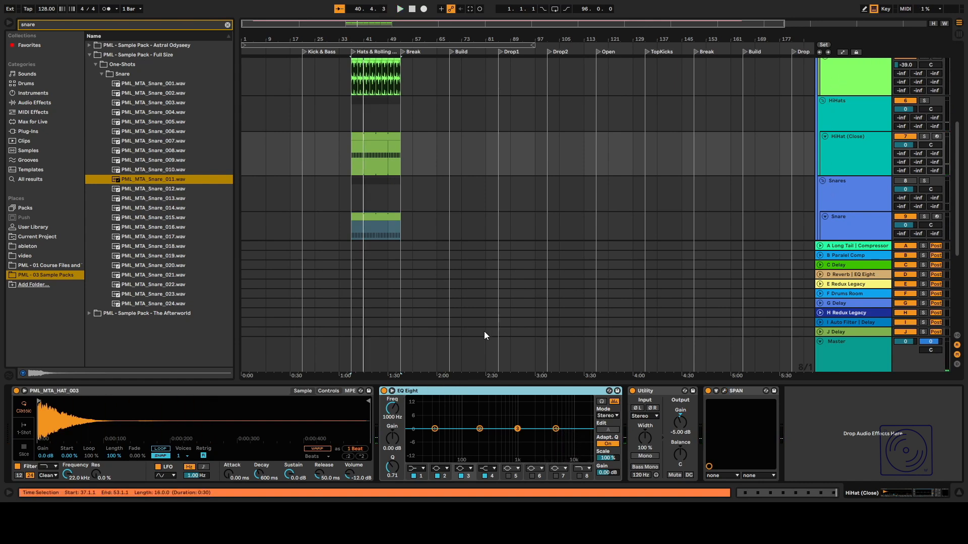
scroll(807, 153, down, 2)
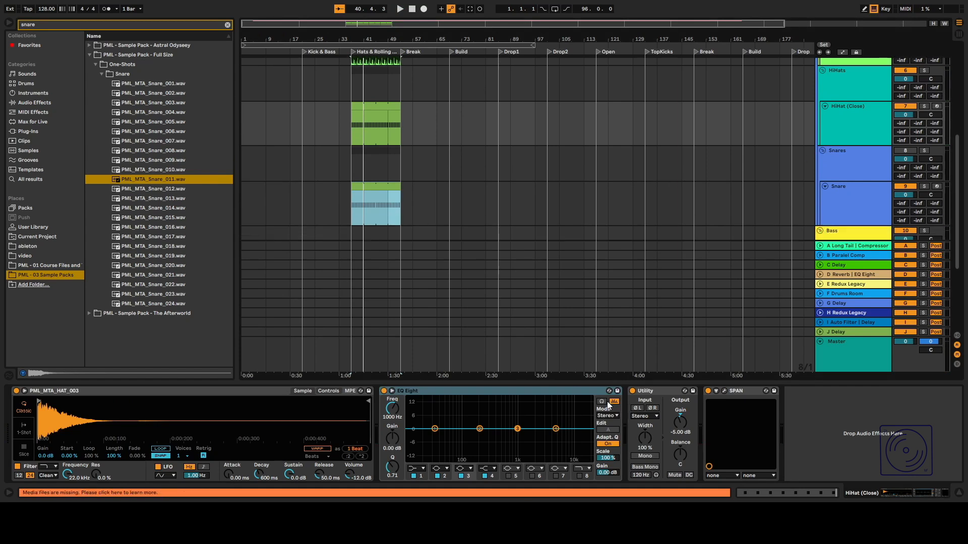
click(876, 203)
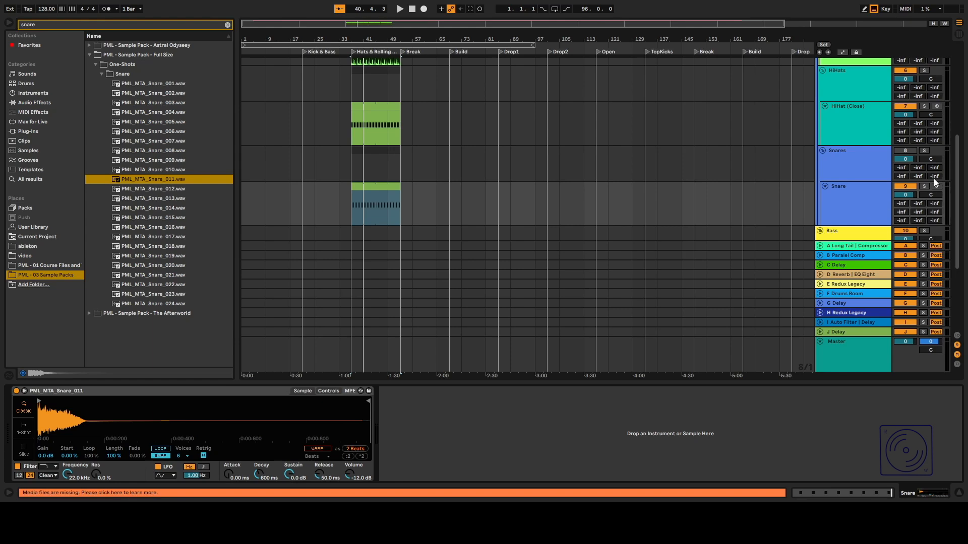
Reactivate the Snares group track and play back while checking the mixer.
click(901, 152)
key(space)
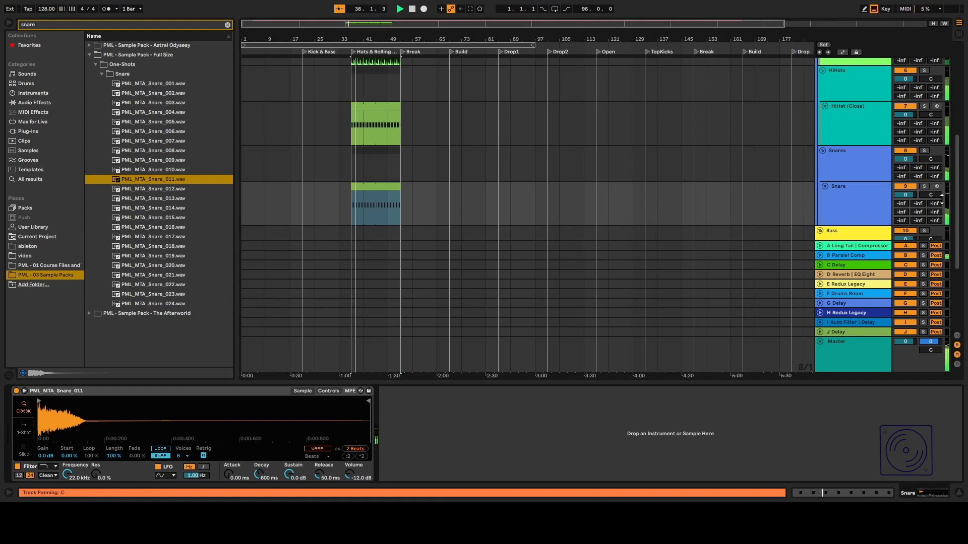
key(Tab)
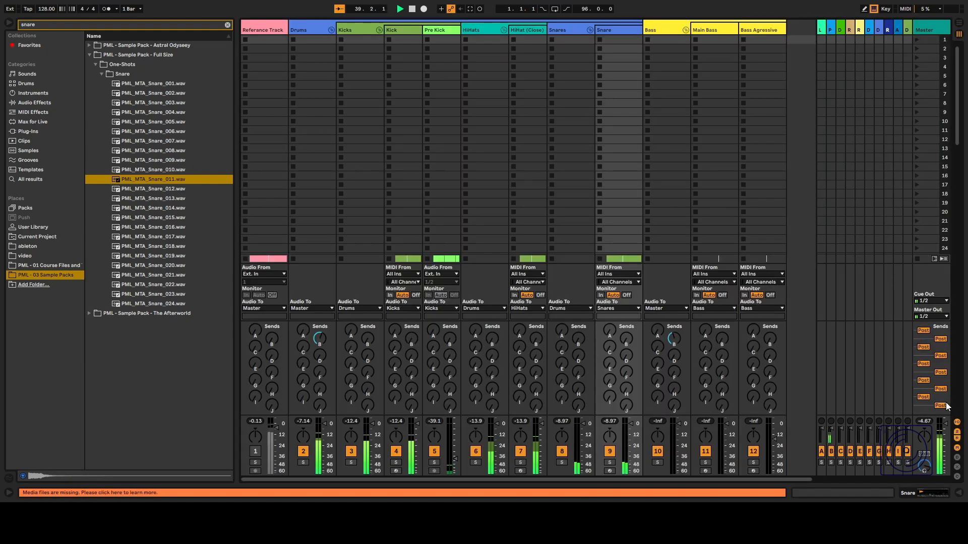
key(Tab)
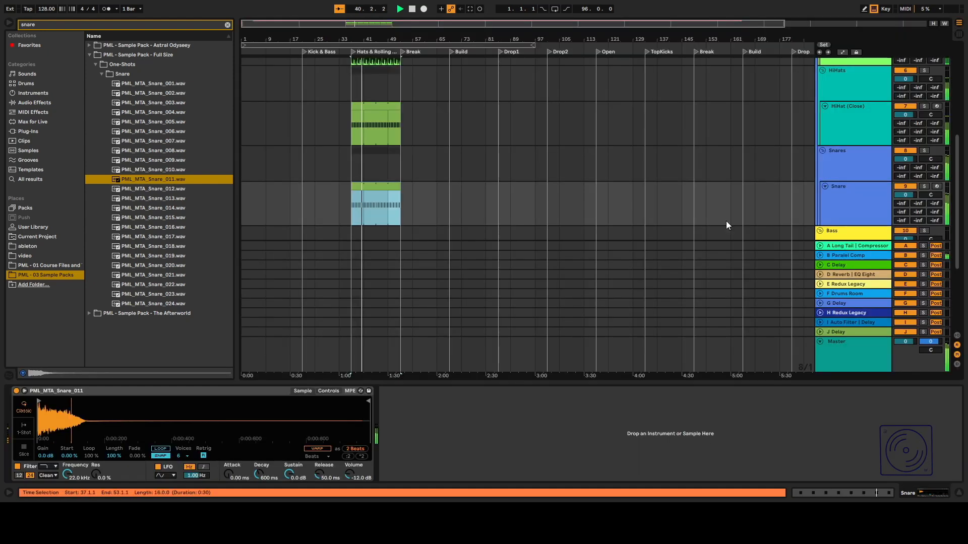
Copy the Utility and SPAN devices from the HiHat (Close) track and paste them onto the Snare track's chain.
click(888, 116)
click(666, 391)
click(732, 391)
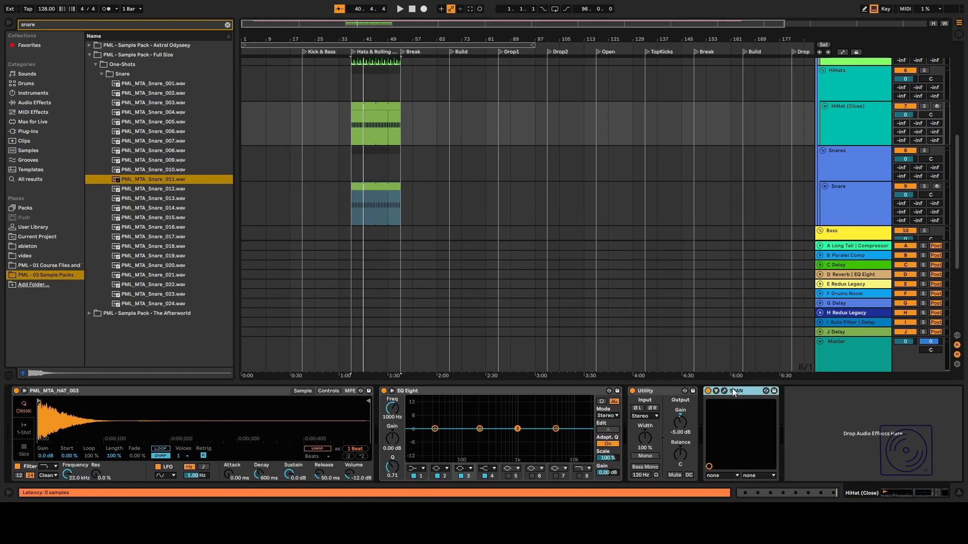
click(684, 391)
click(684, 391)
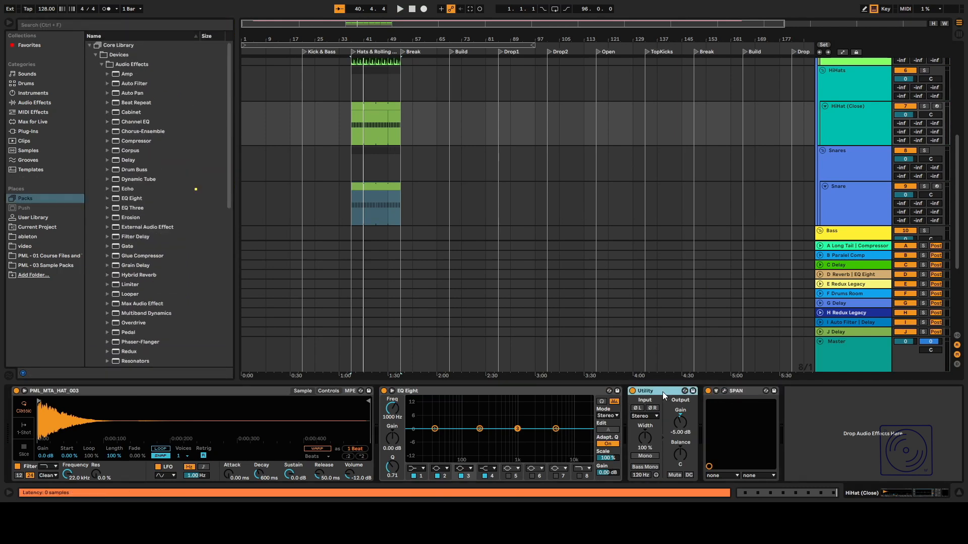
click(827, 199)
click(613, 475)
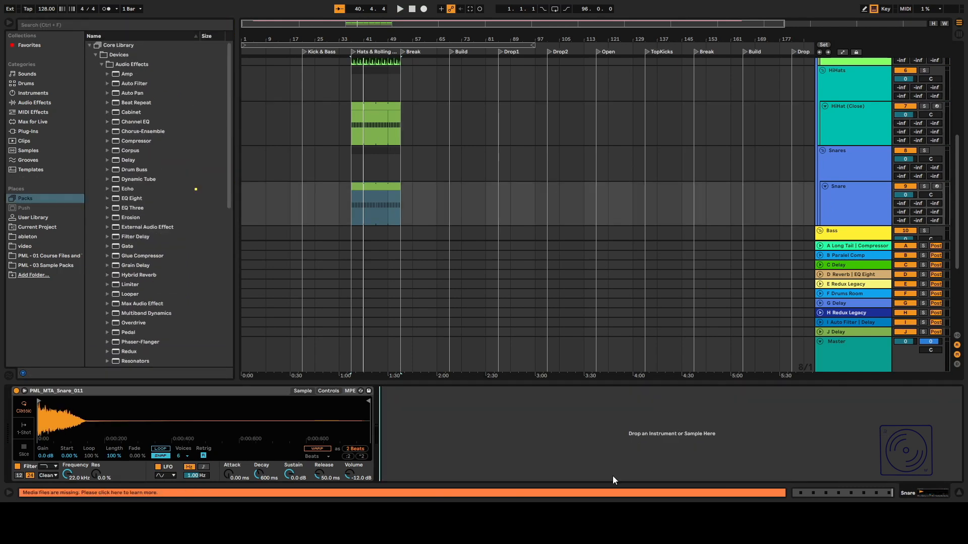
key(ctrl+v)
click(855, 121)
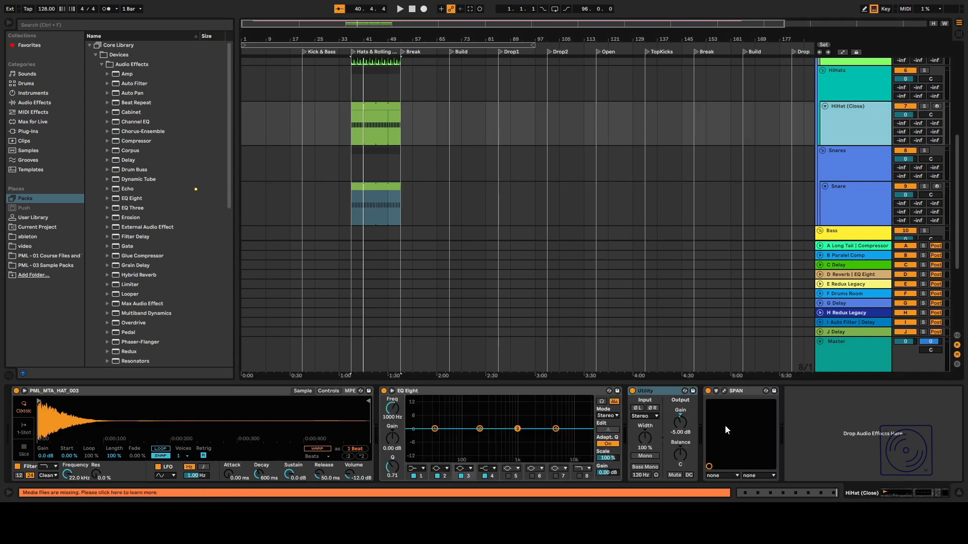
click(739, 390)
click(851, 211)
click(744, 417)
key(ctrl+v)
click(476, 392)
key(space)
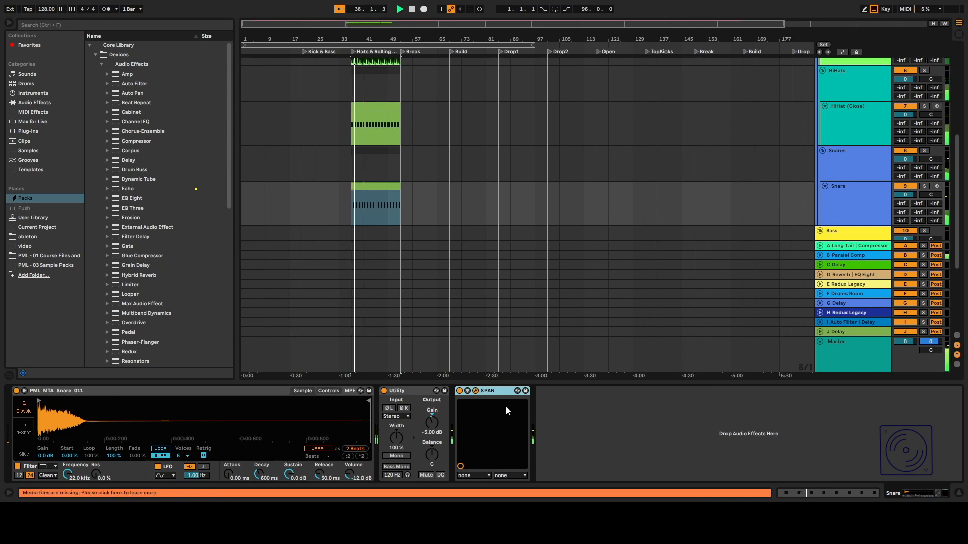
Set the Snare's Utility gain to -6.67 dB and insert an EQ Eight before the Utility.
drag(431, 422, 431, 427)
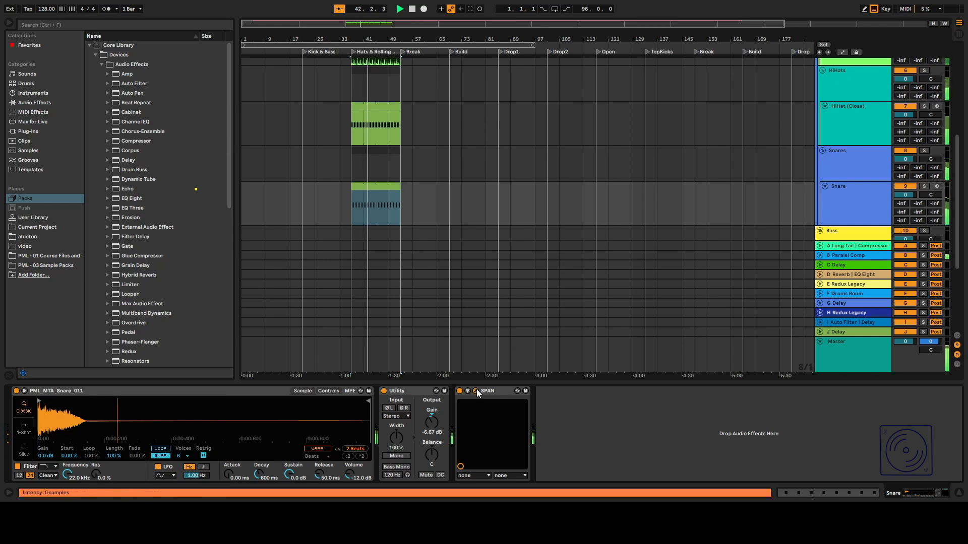
click(33, 102)
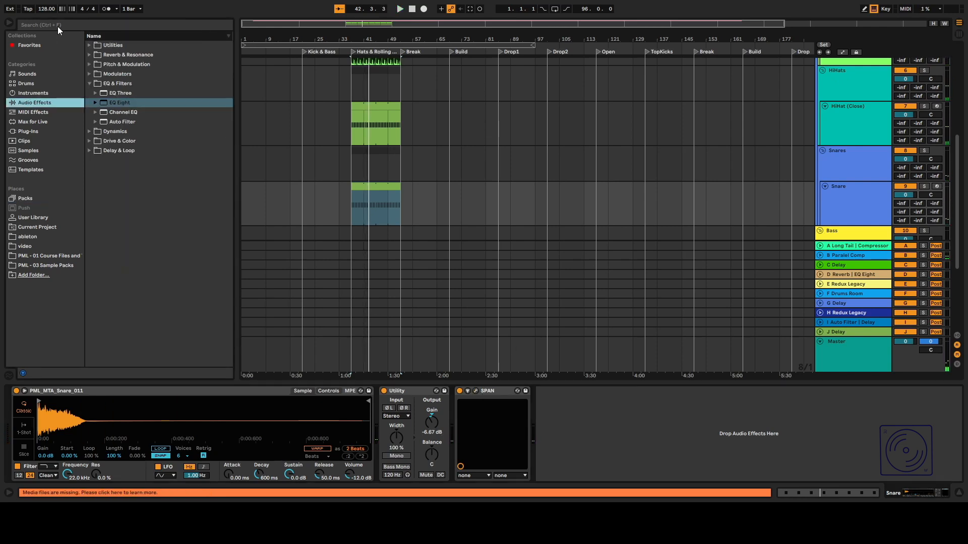
drag(121, 104, 374, 443)
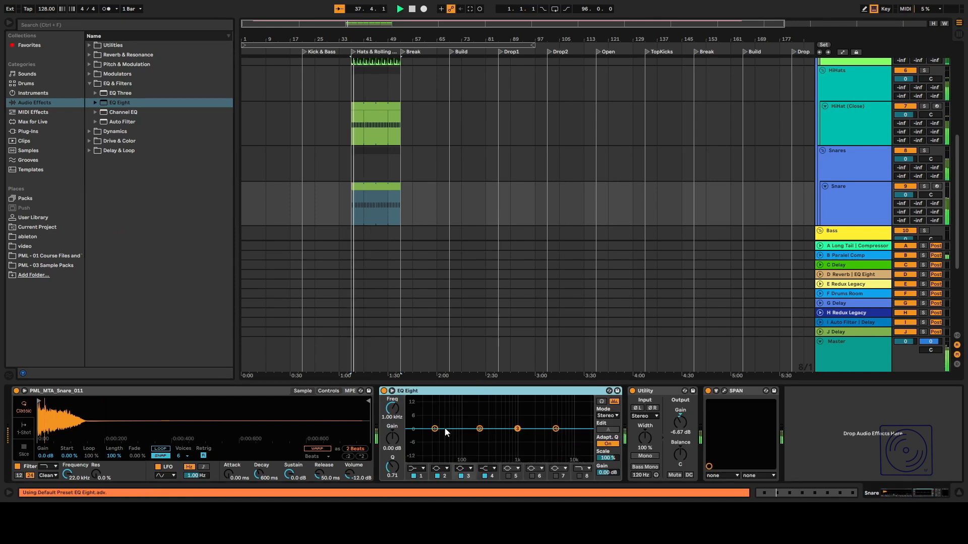
key(space)
Scroll through the tracks and select the Kicks group track.
drag(726, 384, 726, 429)
scroll(696, 214, up, 2)
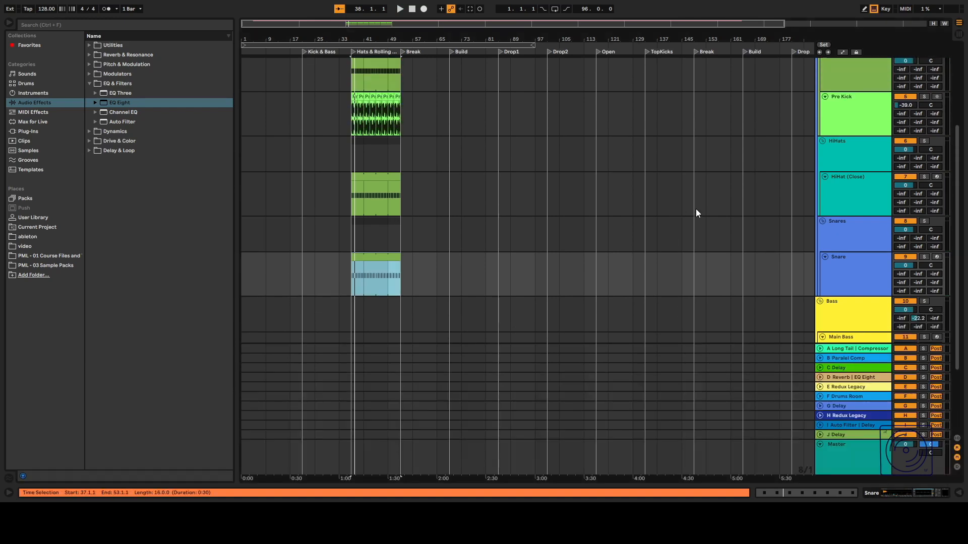
scroll(695, 212, up, 4)
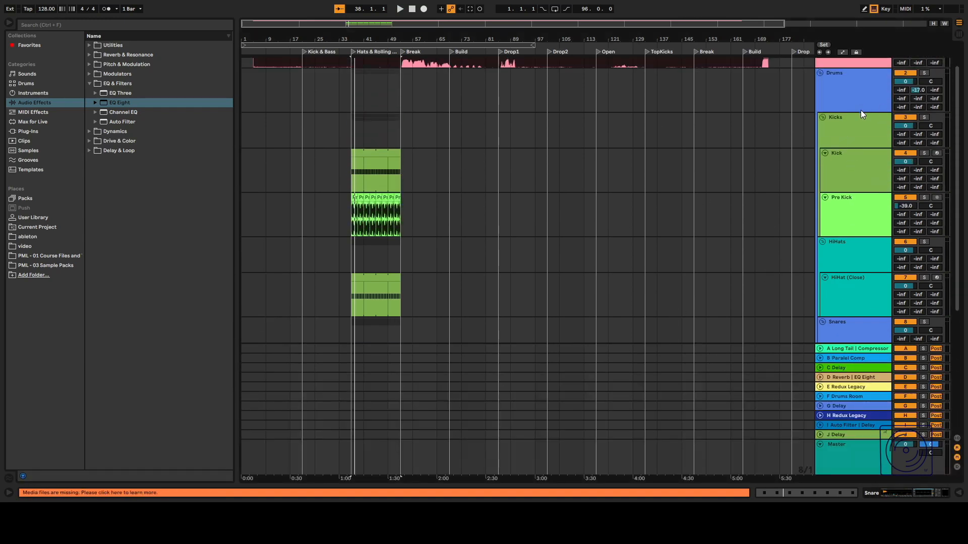
scroll(861, 110, down, 2)
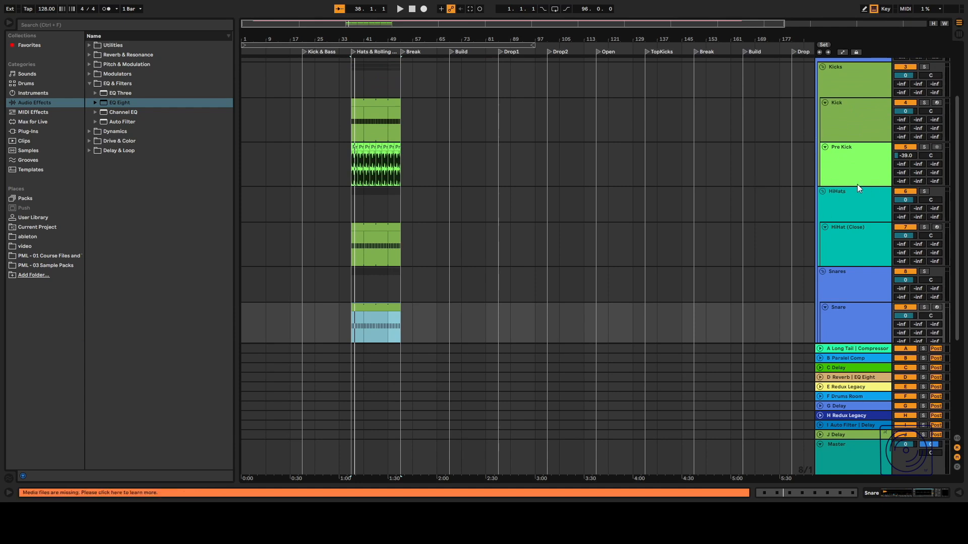
scroll(771, 218, down, 2)
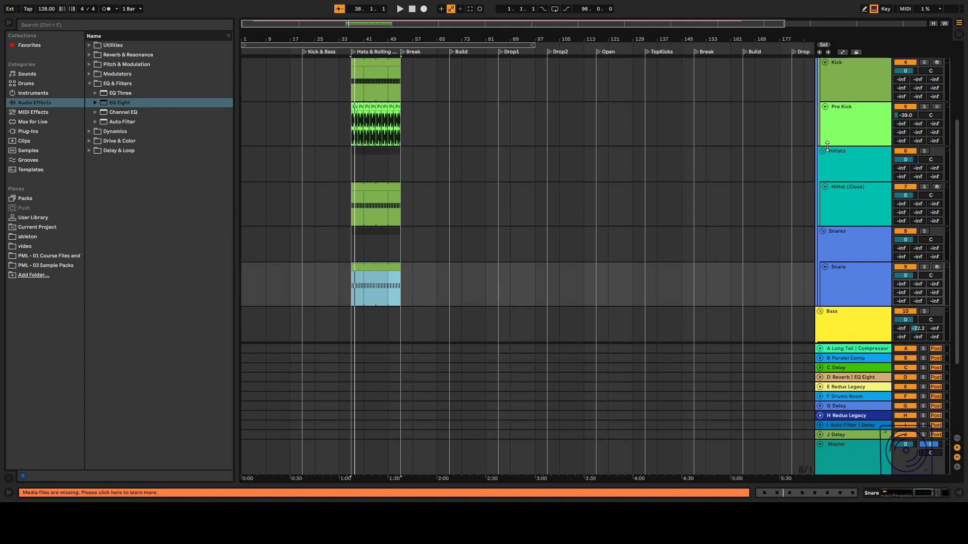
scroll(857, 144, up, 3)
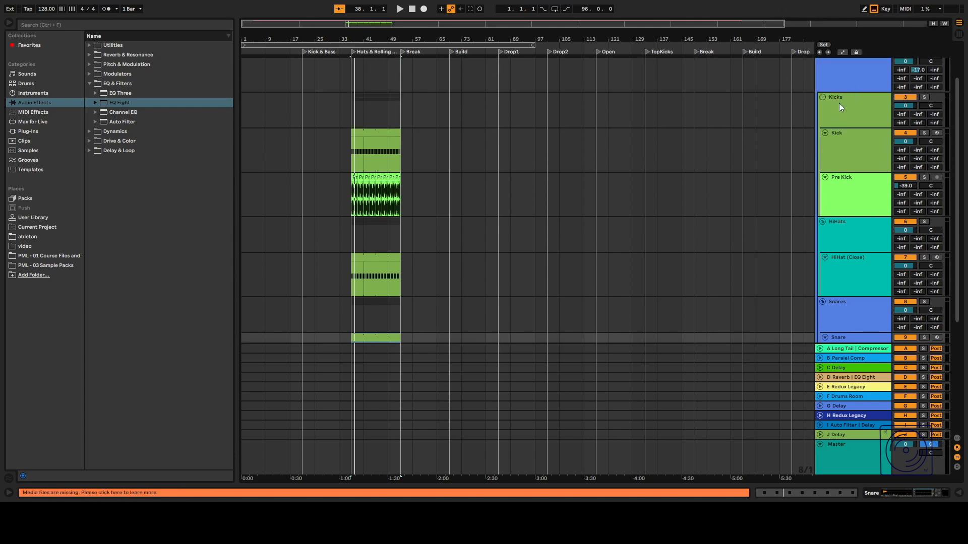
double_click(839, 102)
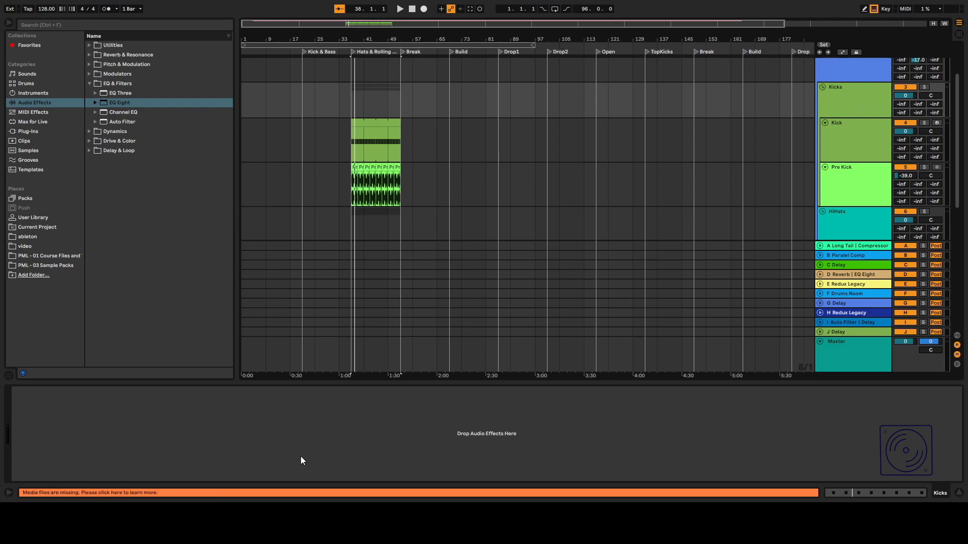
drag(622, 383, 626, 428)
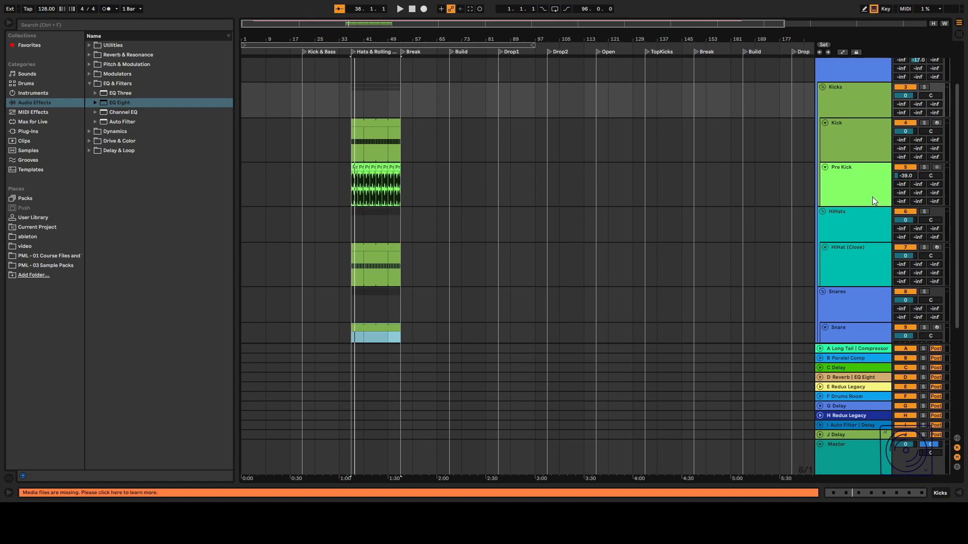
Add an SC track between the Snare track and the Bass group.
scroll(847, 224, down, 4)
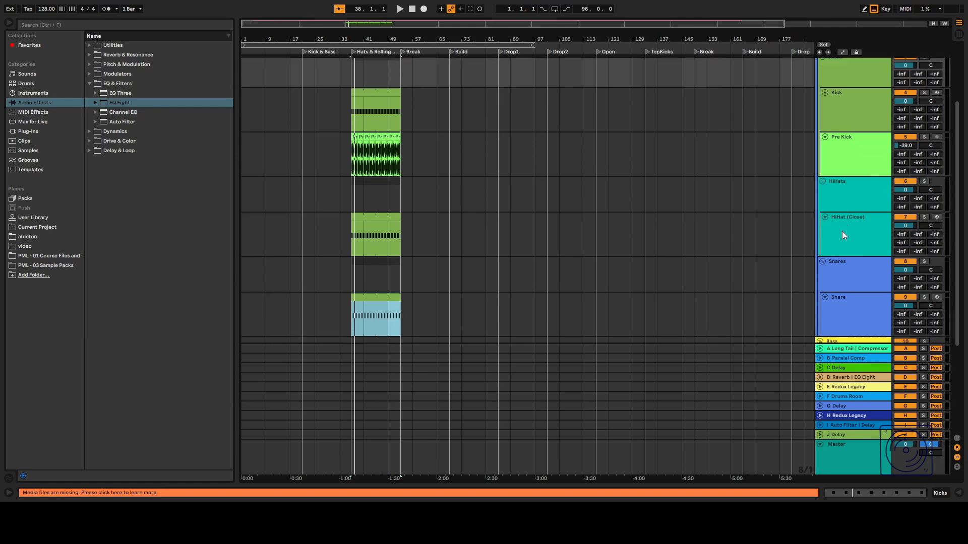
click(863, 254)
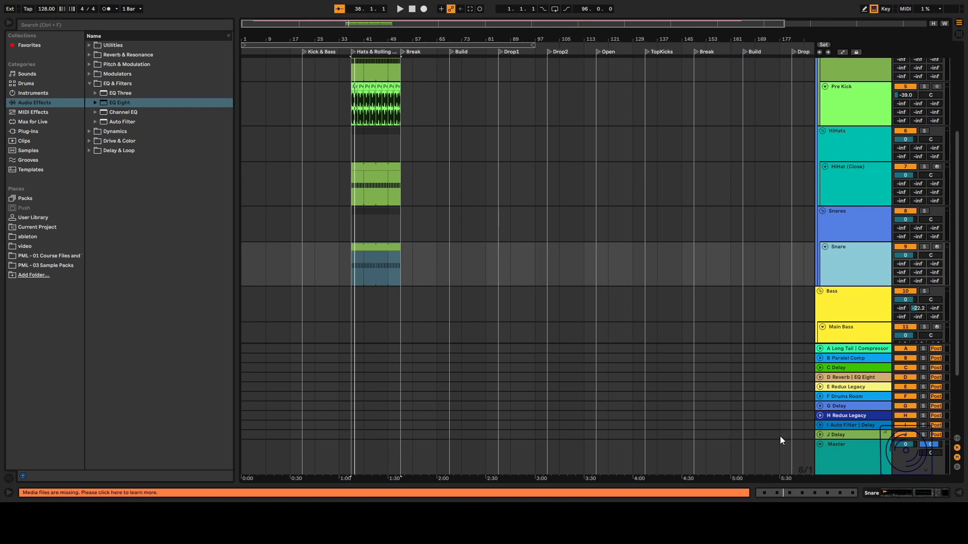
scroll(797, 123, up, 2)
click(864, 214)
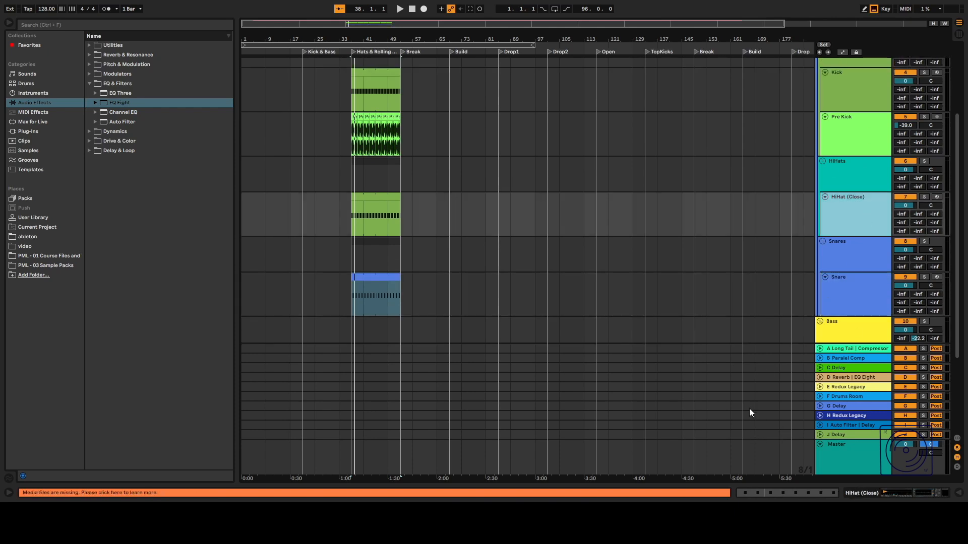
scroll(414, 213, down, 5)
click(700, 170)
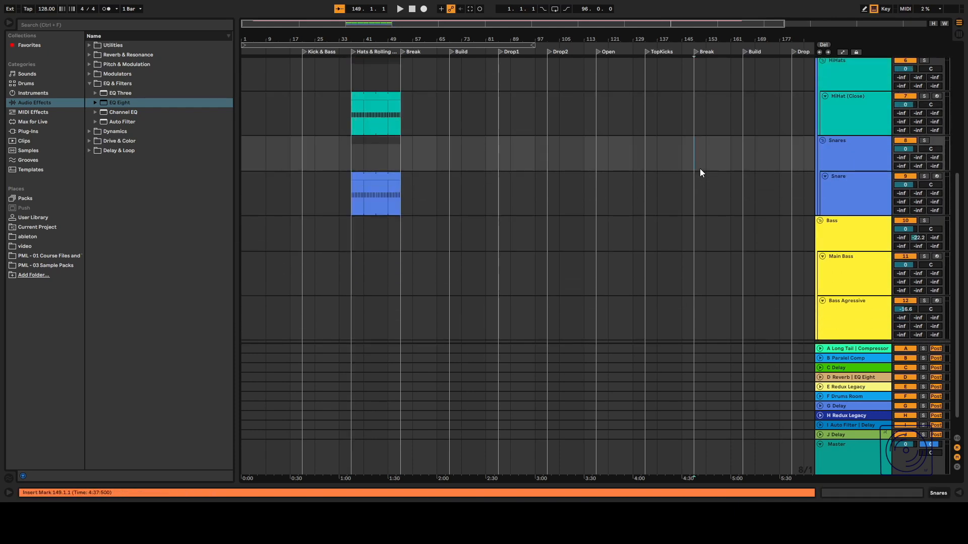
click(842, 184)
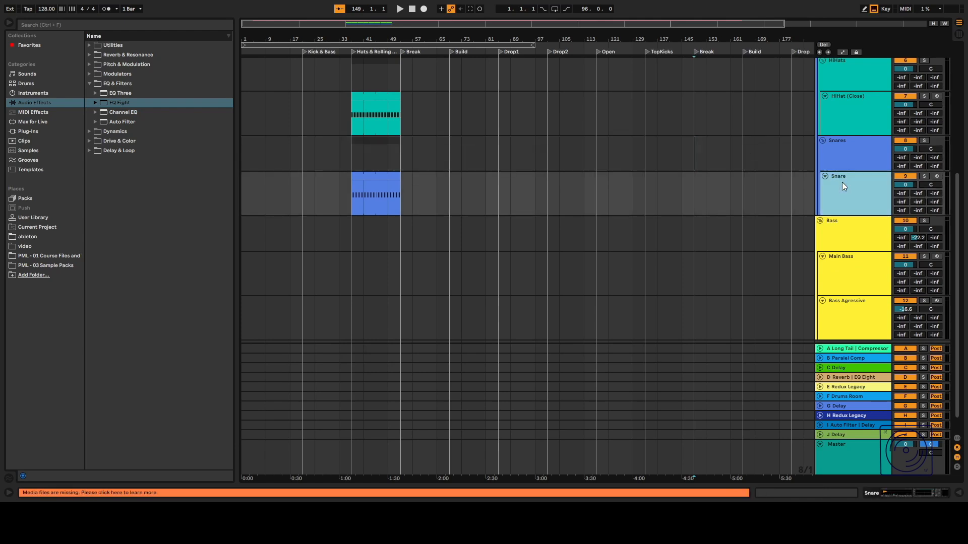
click(842, 158)
click(843, 188)
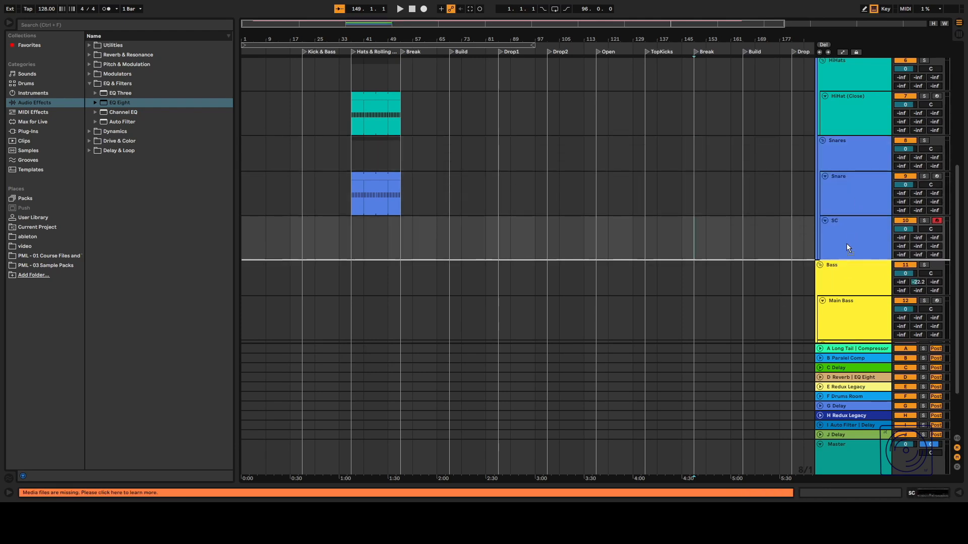
click(845, 246)
drag(844, 247, 840, 272)
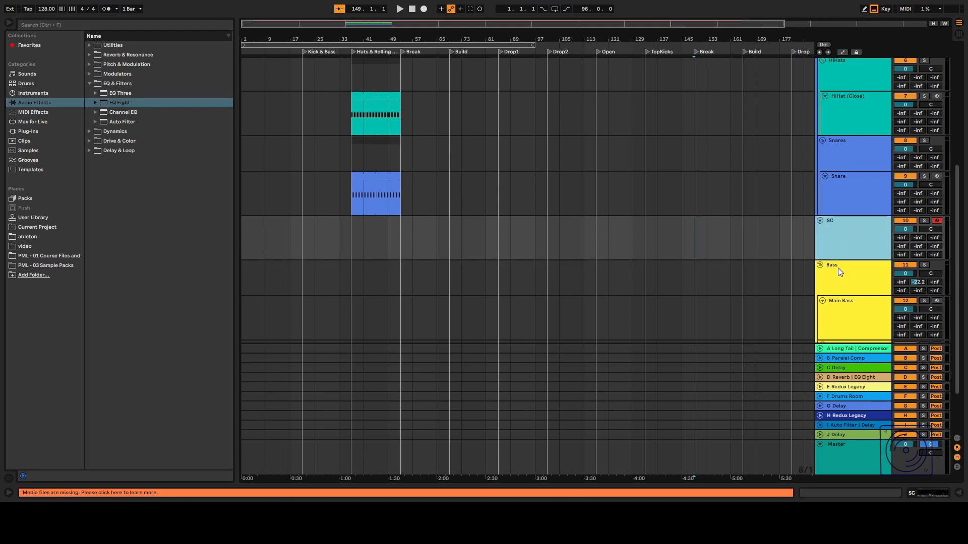
Try to rename the Snare track as Clap and reposition the SC track.
scroll(839, 241, up, 5)
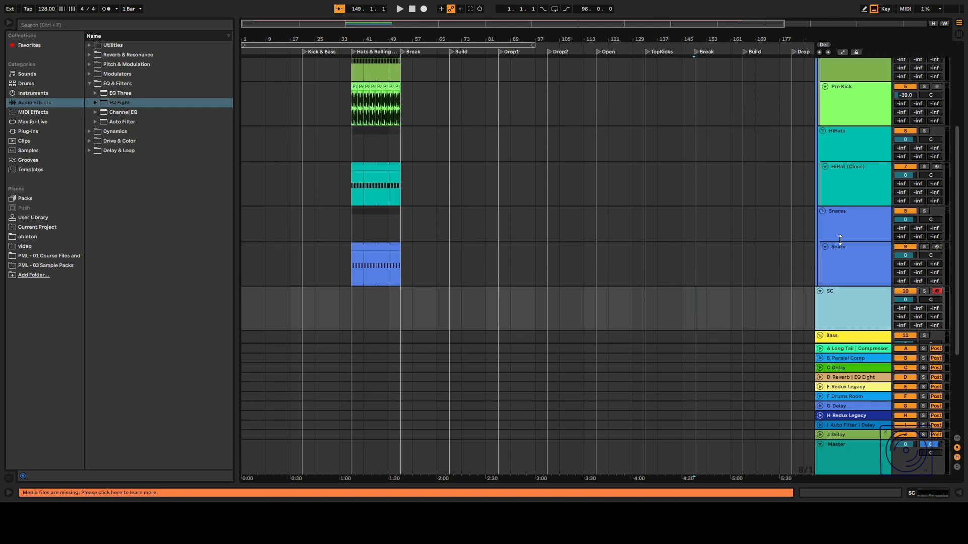
scroll(839, 243, down, 2)
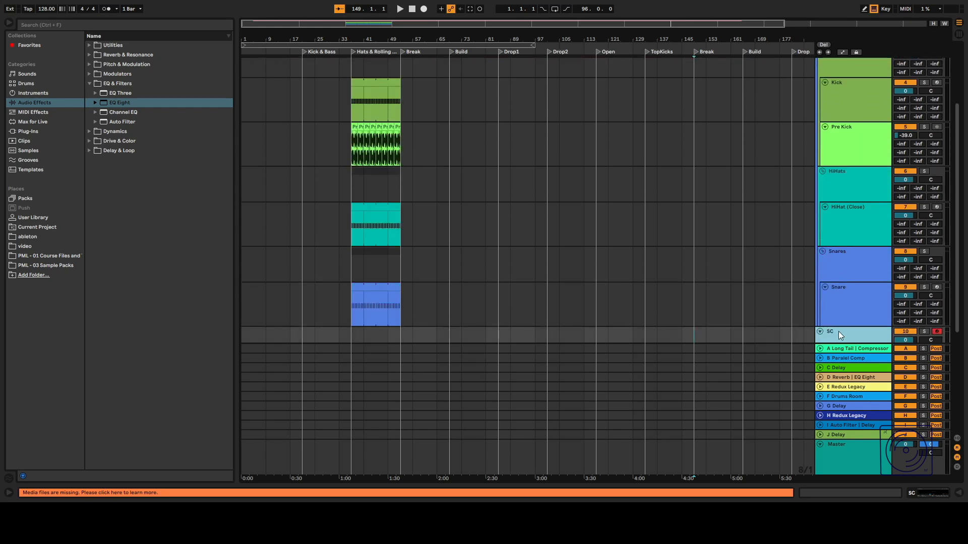
scroll(843, 242, up, 4)
click(856, 89)
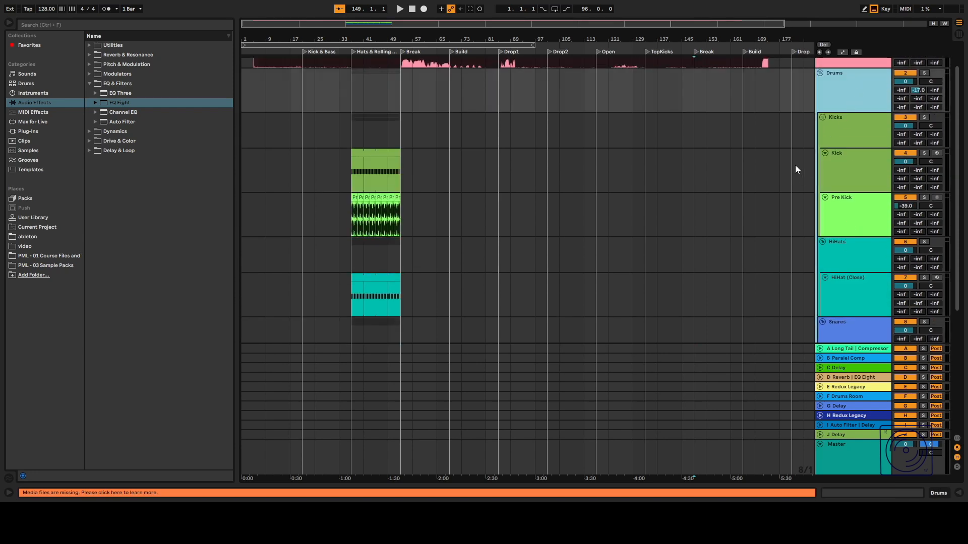
scroll(796, 160, down, 9)
click(850, 197)
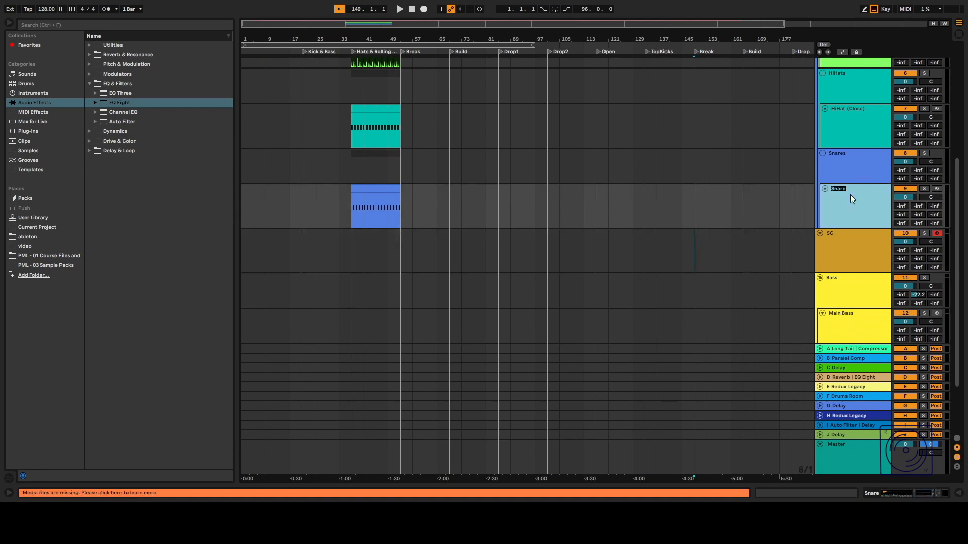
text(Clap)
key(Return)
click(855, 156)
click(851, 200)
drag(824, 153, 831, 173)
click(821, 153)
drag(837, 200, 832, 232)
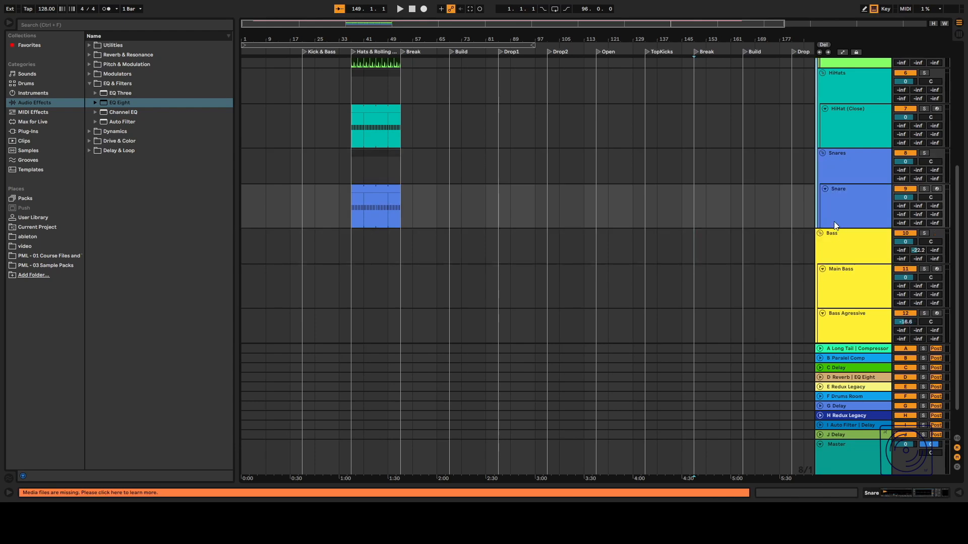
Move the SC track into the Drums group, directly below the Drums group header.
scroll(833, 222, up, 5)
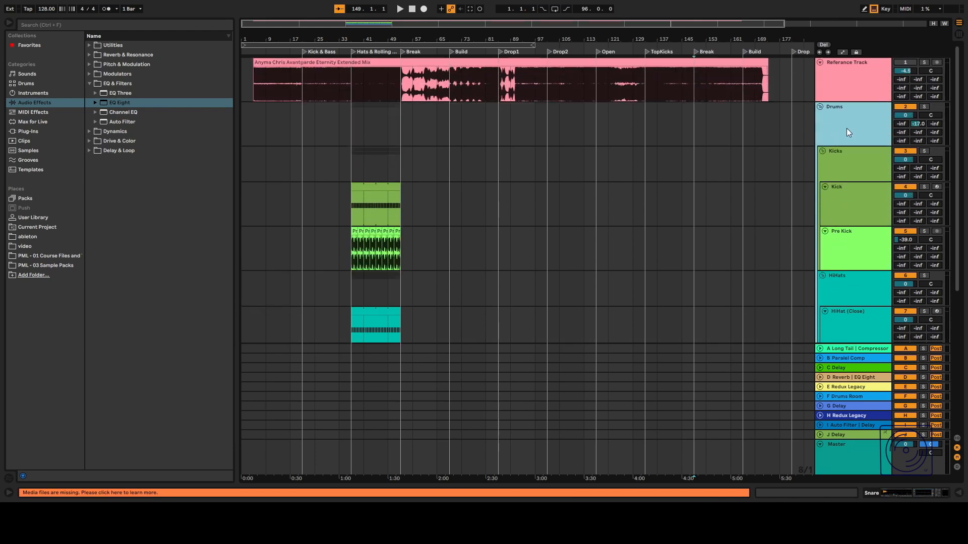
scroll(790, 198, down, 5)
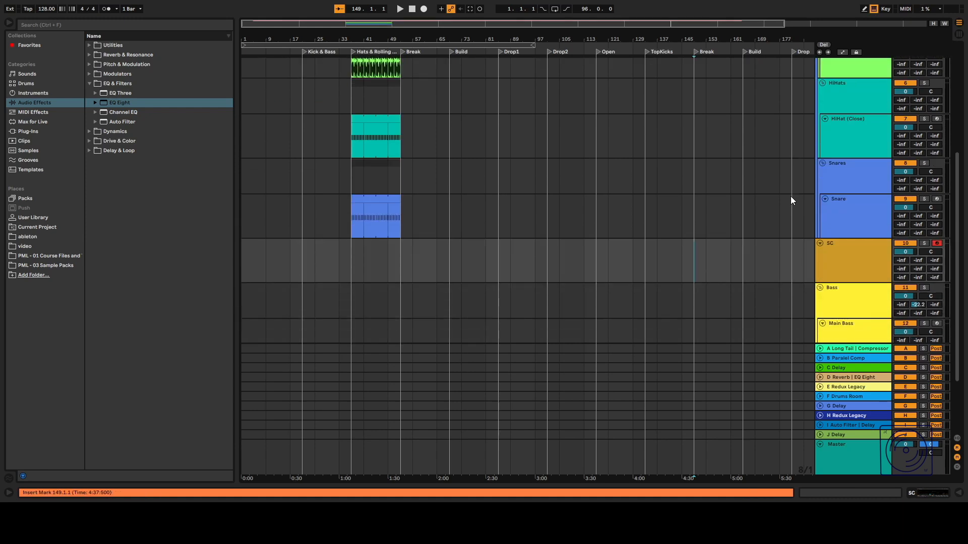
scroll(827, 221, down, 1)
click(830, 209)
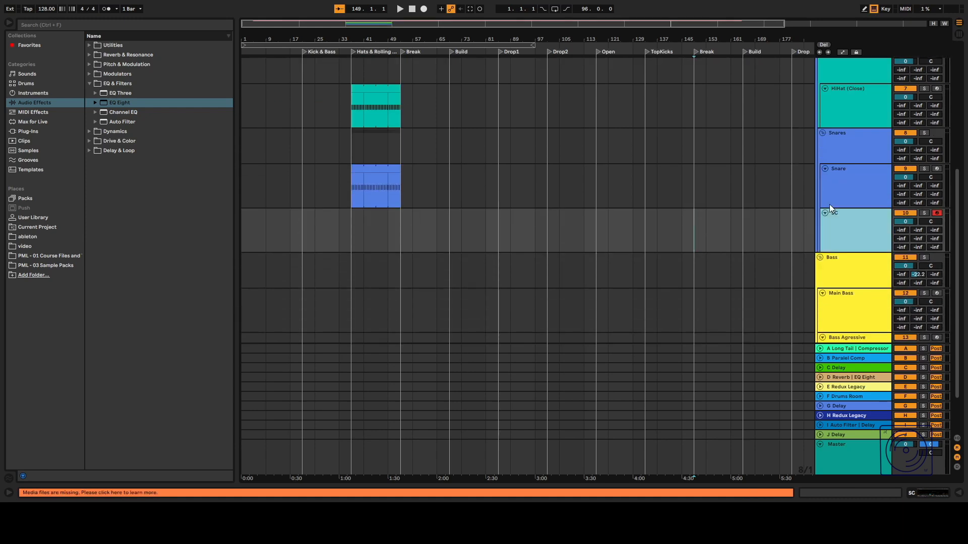
drag(829, 219, 830, 225)
click(804, 228)
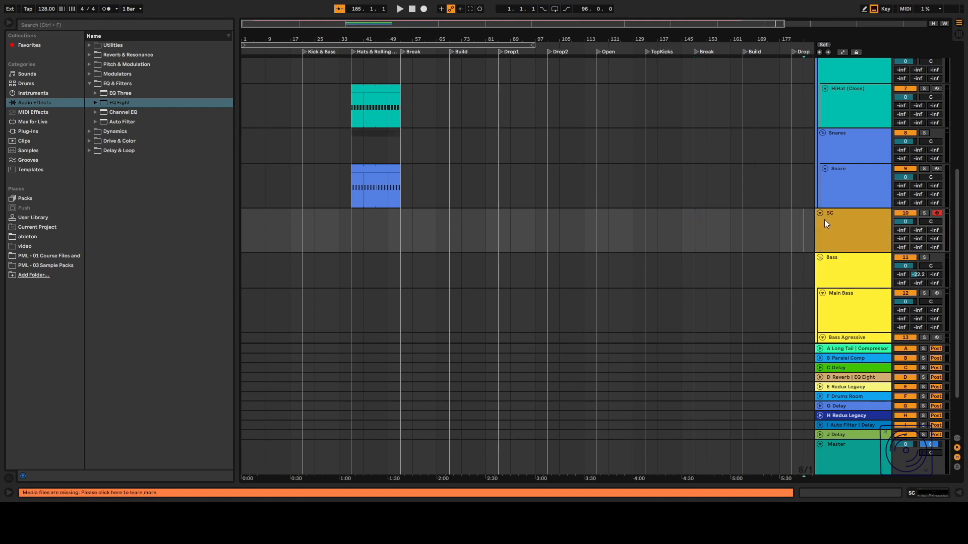
click(826, 217)
scroll(824, 217, up, 6)
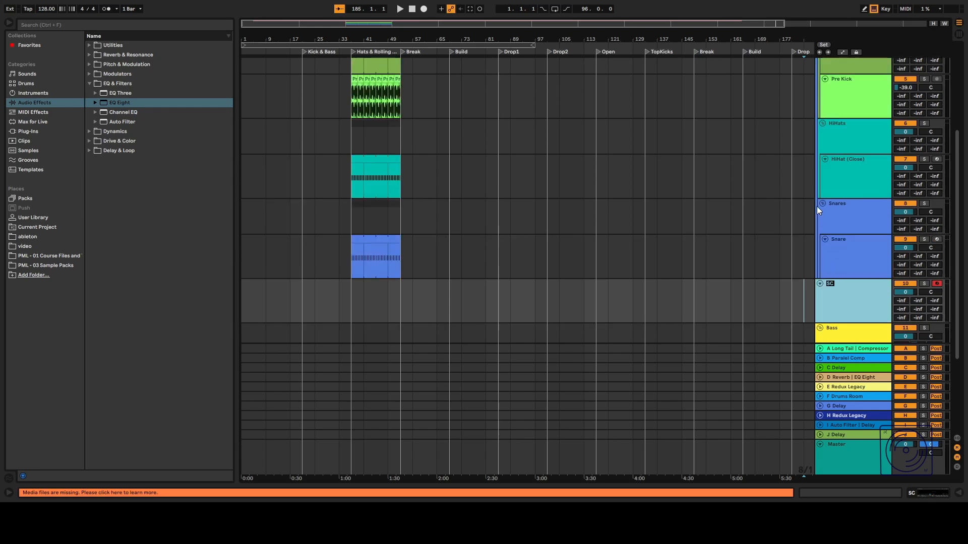
click(820, 107)
click(820, 108)
click(821, 107)
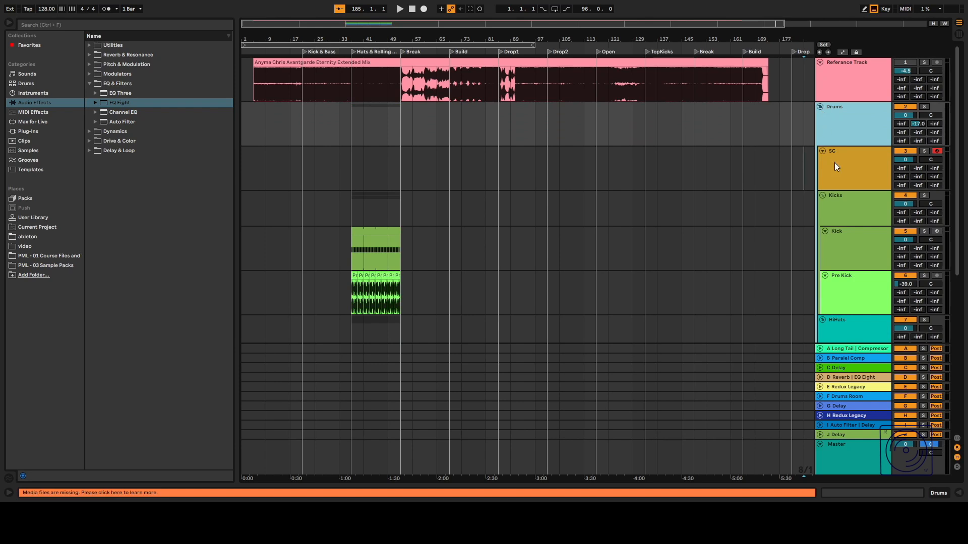
scroll(837, 151, down, 6)
scroll(839, 121, up, 3)
scroll(843, 118, up, 2)
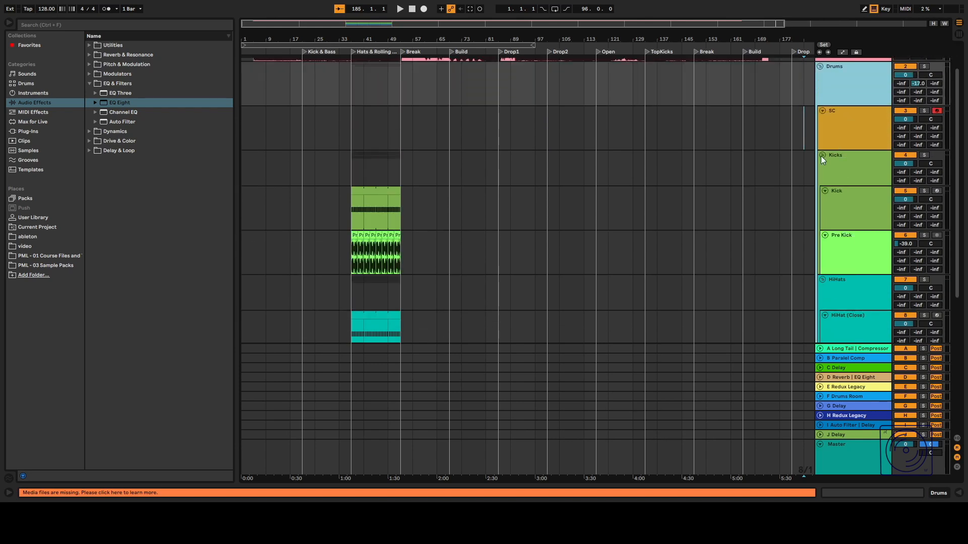
Collapse the Kicks, HiHats and Snares group tracks.
click(823, 154)
click(822, 165)
click(823, 174)
drag(833, 113, 830, 181)
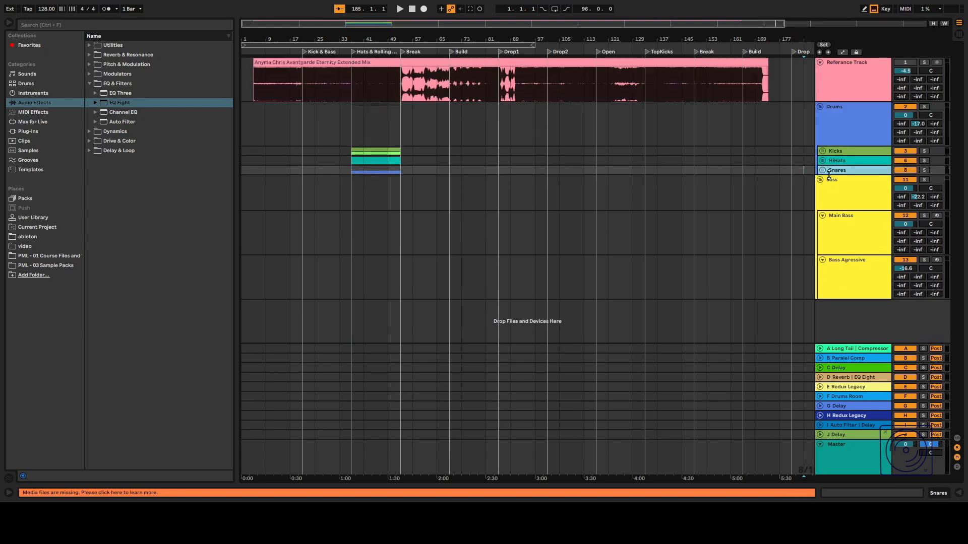
key(ctrl+z)
drag(833, 157, 834, 220)
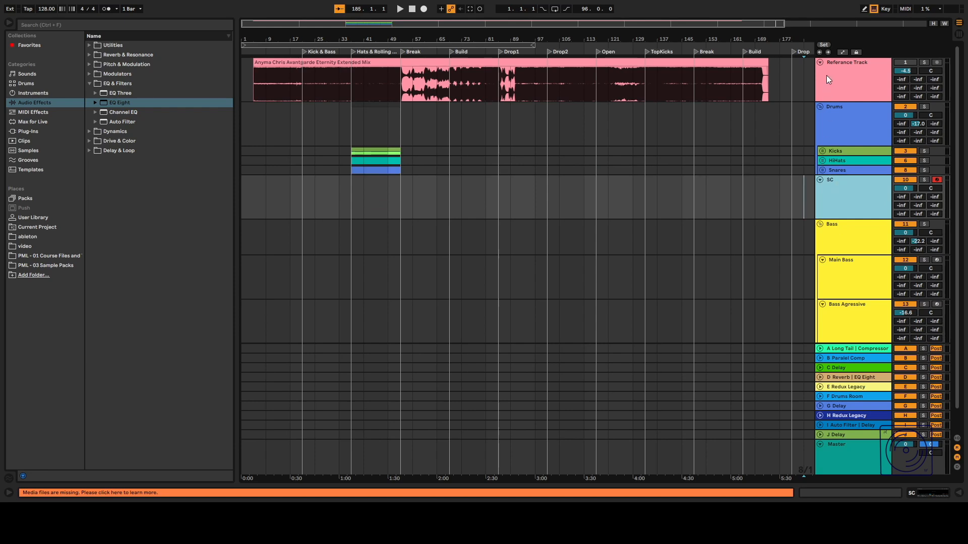
Move the SC track to the top of the Drums group above Kicks and rename it Clap.
click(820, 108)
click(820, 108)
click(820, 108)
drag(824, 139, 822, 107)
click(820, 108)
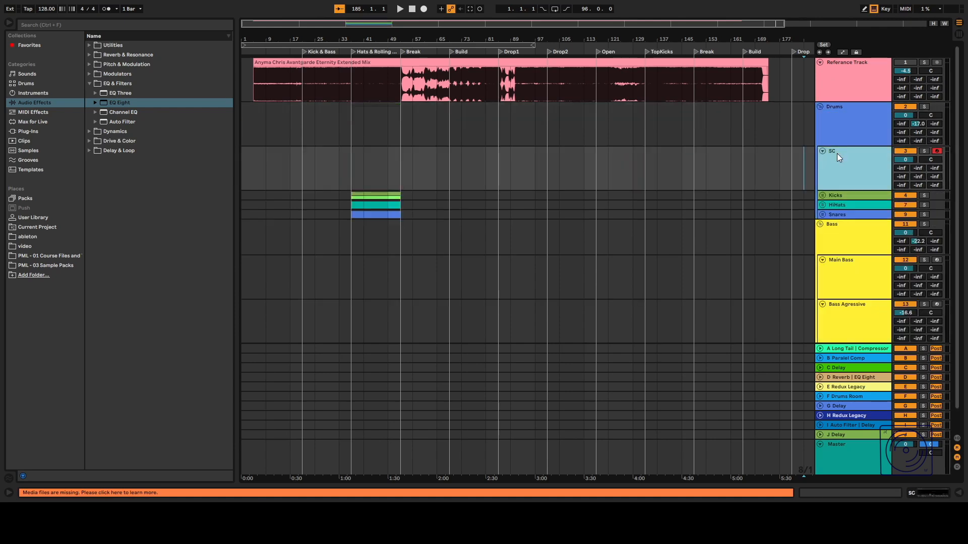
key(ctrl+r)
text(Clap)
key(Return)
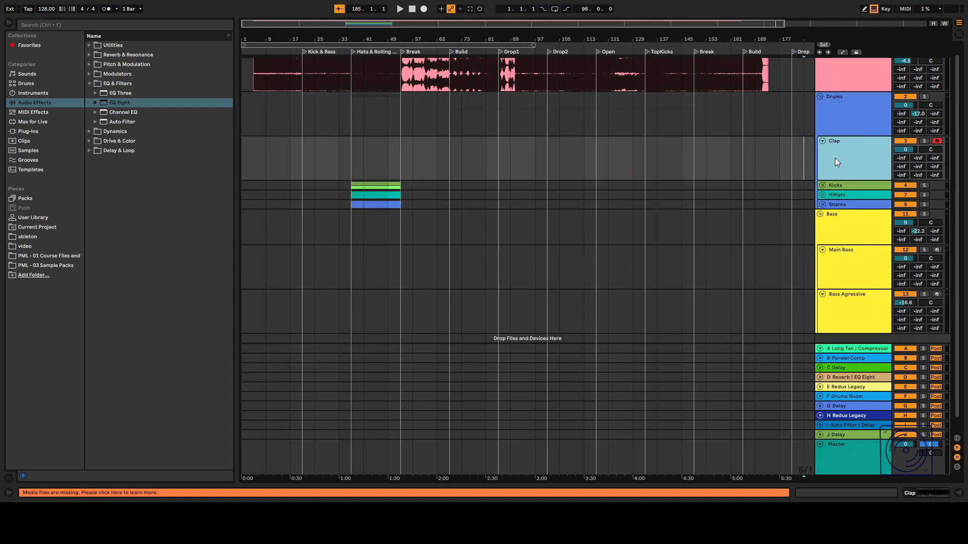
Create an empty four-bar MIDI clip on the Clap track starting at bar 37.
click(779, 149)
click(363, 164)
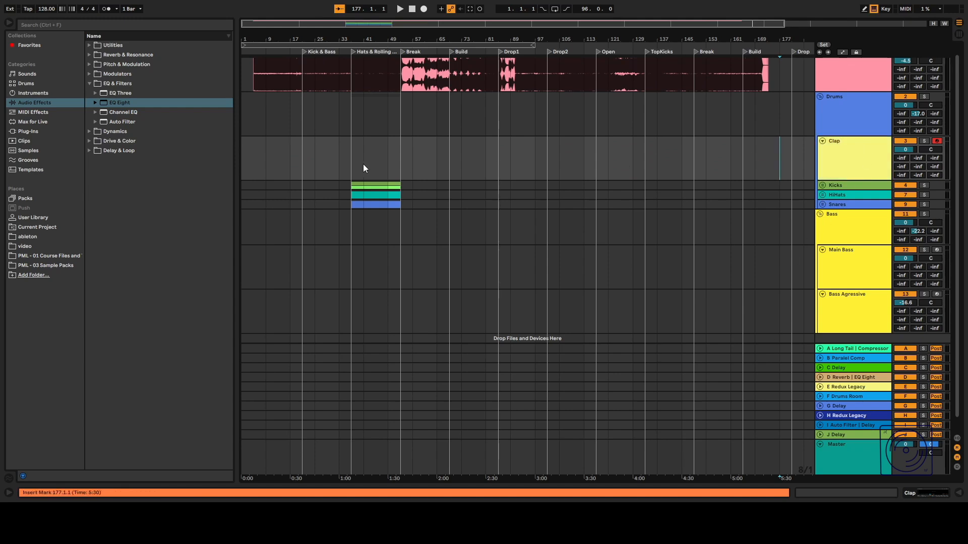
double_click(834, 156)
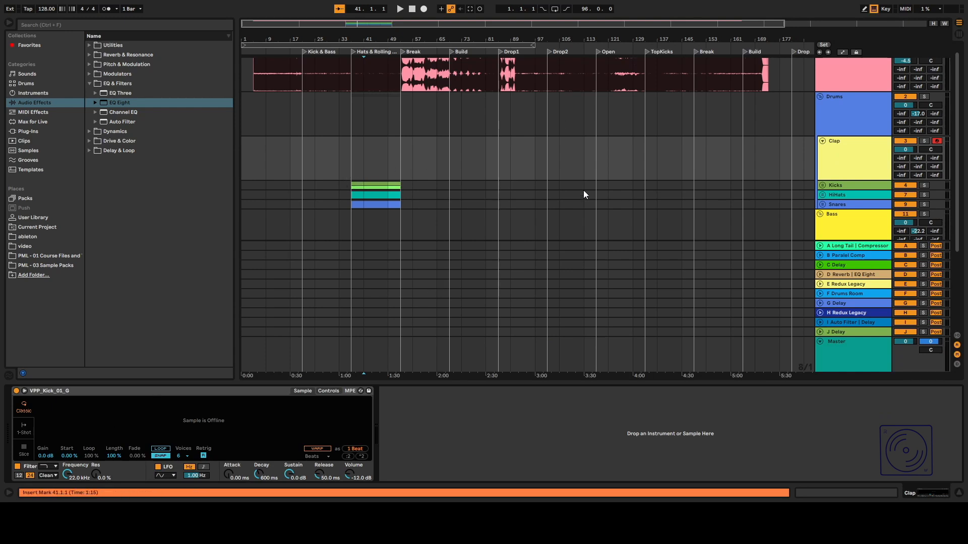
scroll(822, 166, down, 3)
click(823, 125)
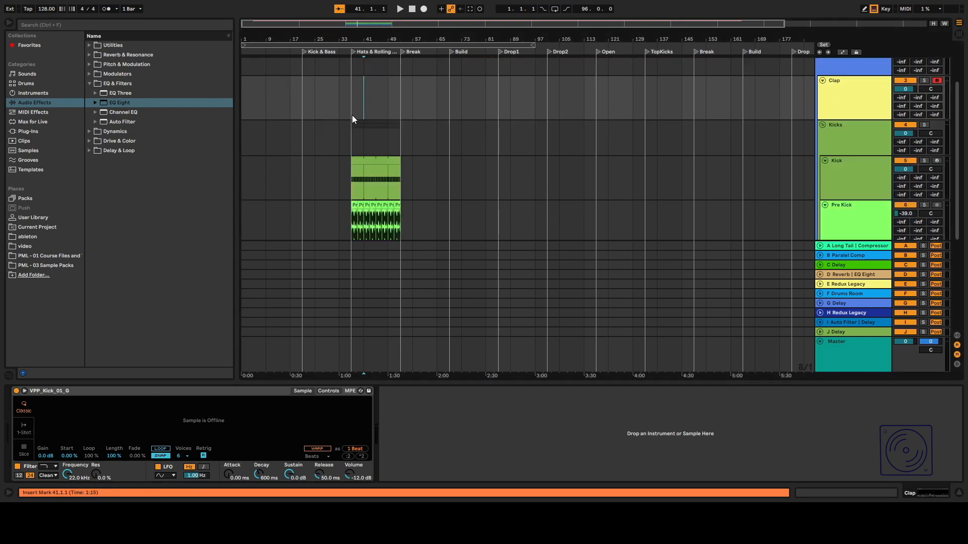
drag(353, 118, 368, 113)
key(ctrl+shift+m)
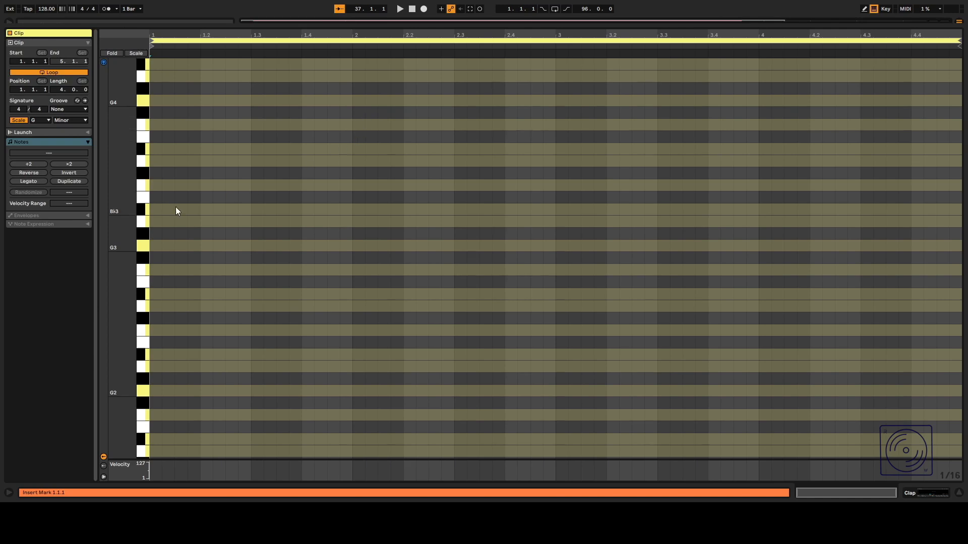
key(ctrl+alt+l)
double_click(861, 81)
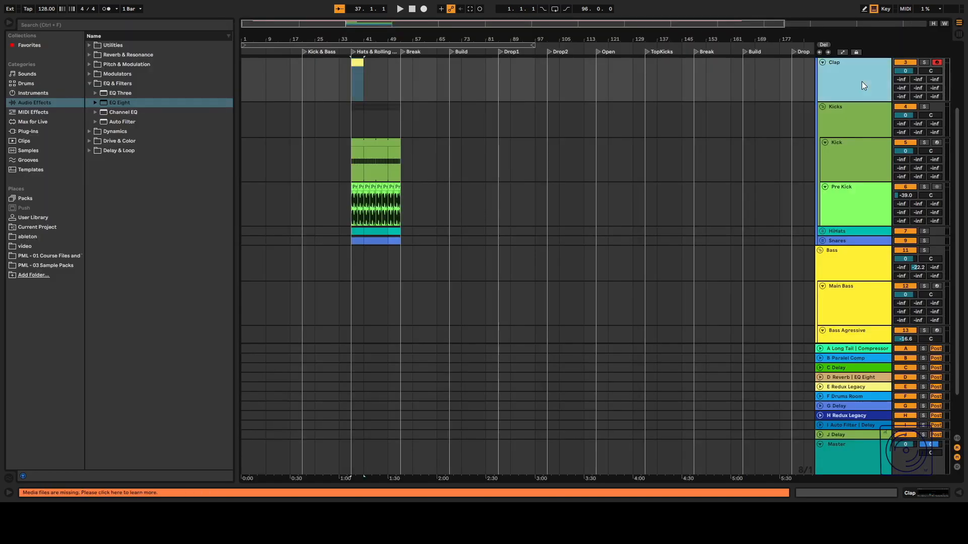
Copy the Kick track's EQ Eight, Generic Compressor, Utility and SPAN devices onto the Clap track.
click(853, 116)
click(832, 171)
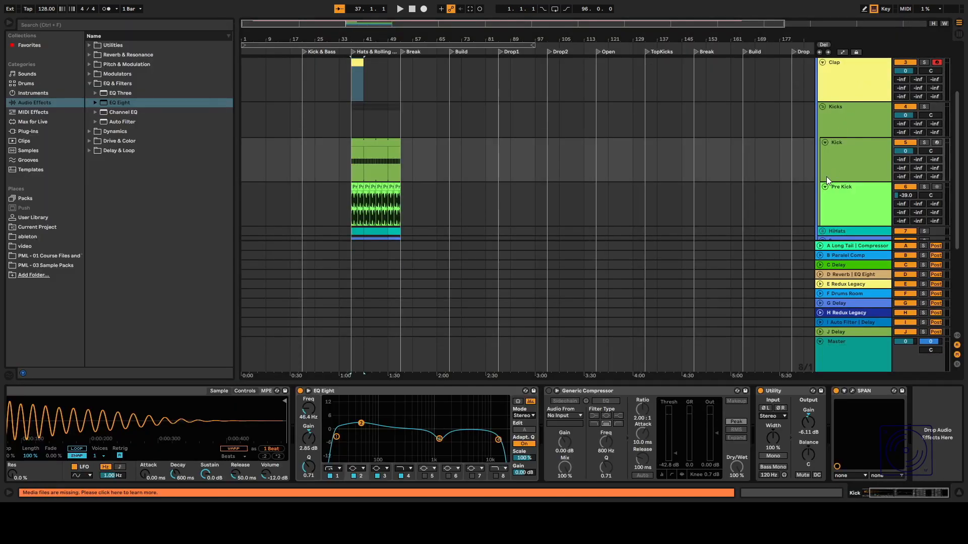
shift+click(860, 391)
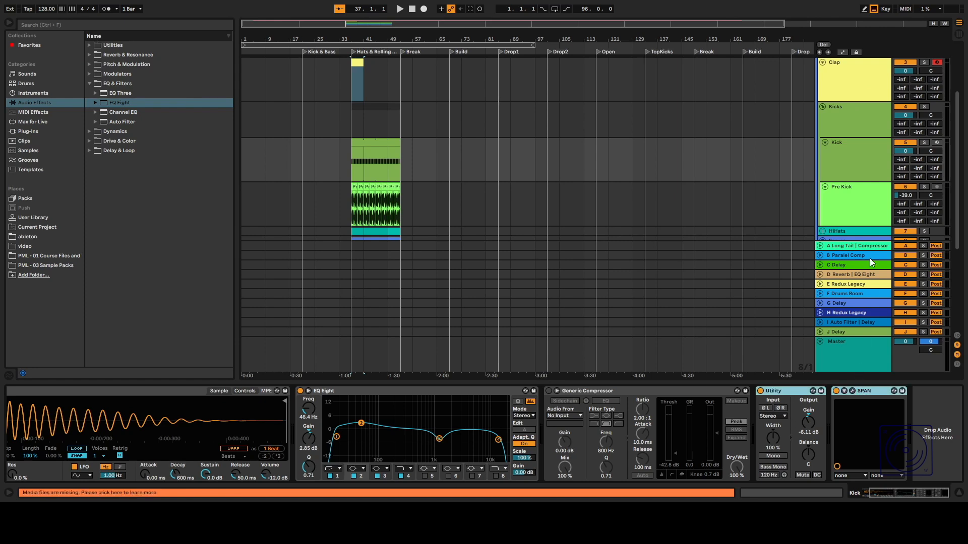
shift+click(449, 394)
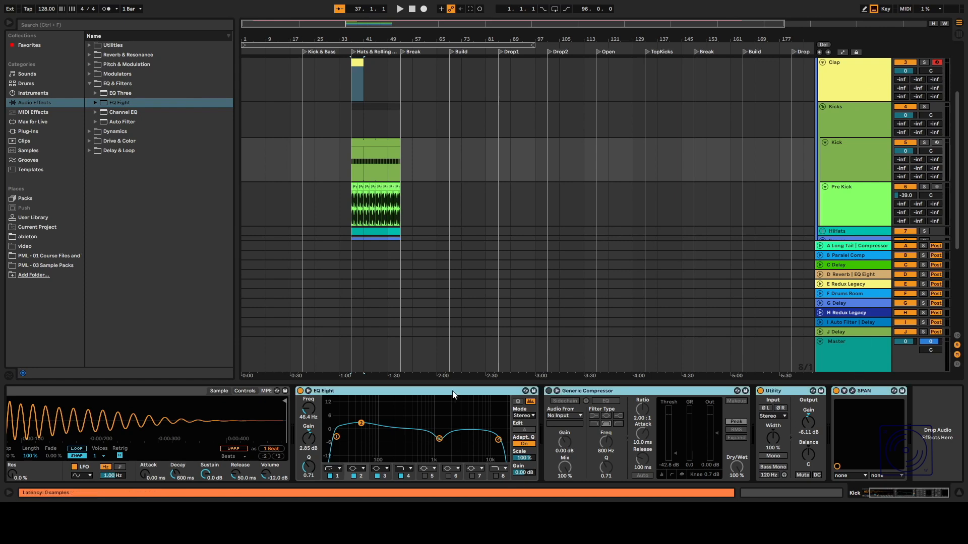
click(866, 95)
key(ctrl+v)
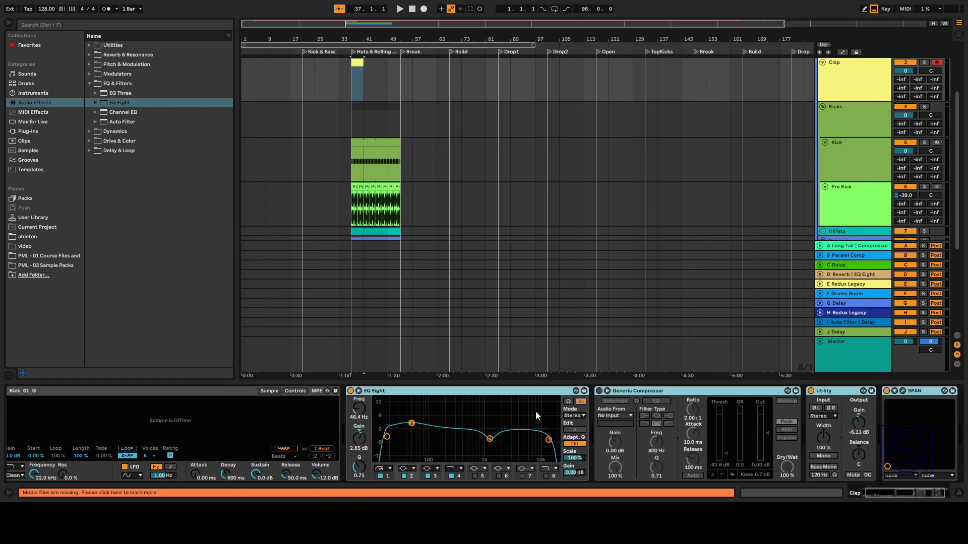
Adjust the band gains and frequencies of the Clap track's pasted EQ Eight.
click(365, 398)
drag(403, 427, 404, 432)
click(490, 440)
drag(489, 438, 491, 429)
drag(549, 443, 558, 440)
Replace the Clap track's EQ Eight with a default EQ Eight from the browser.
click(422, 393)
drag(121, 103, 392, 405)
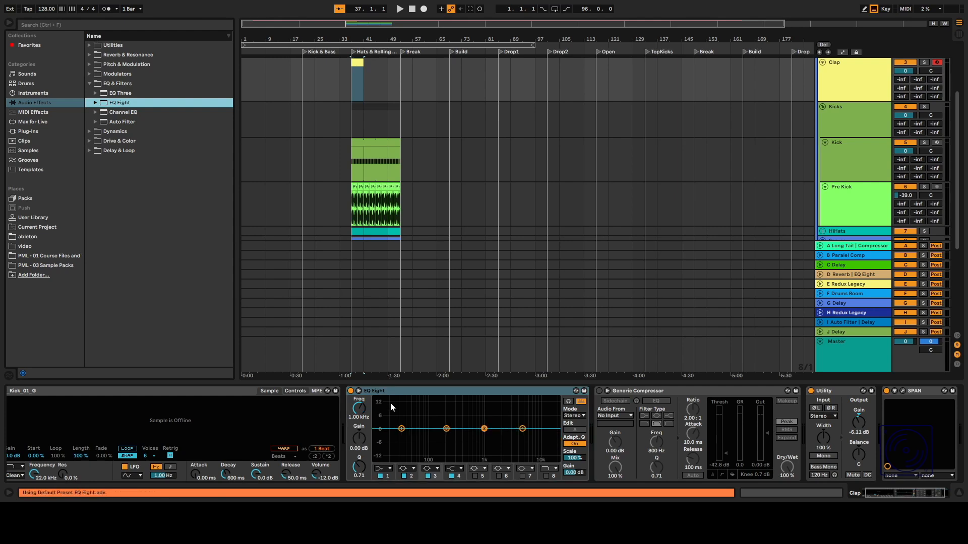
Select the Clap track and search the browser's Samples for "clap".
click(855, 74)
click(72, 24)
text(clap)
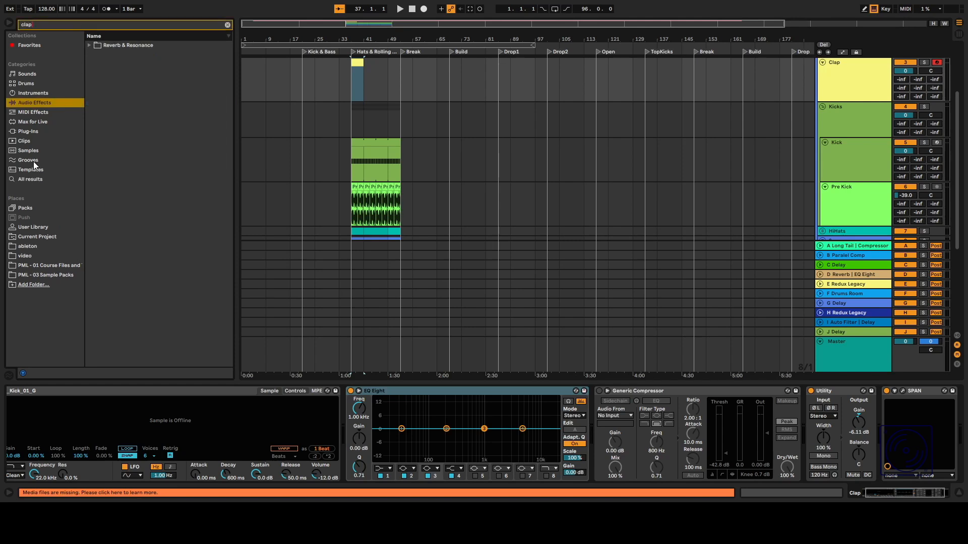
click(30, 151)
click(135, 64)
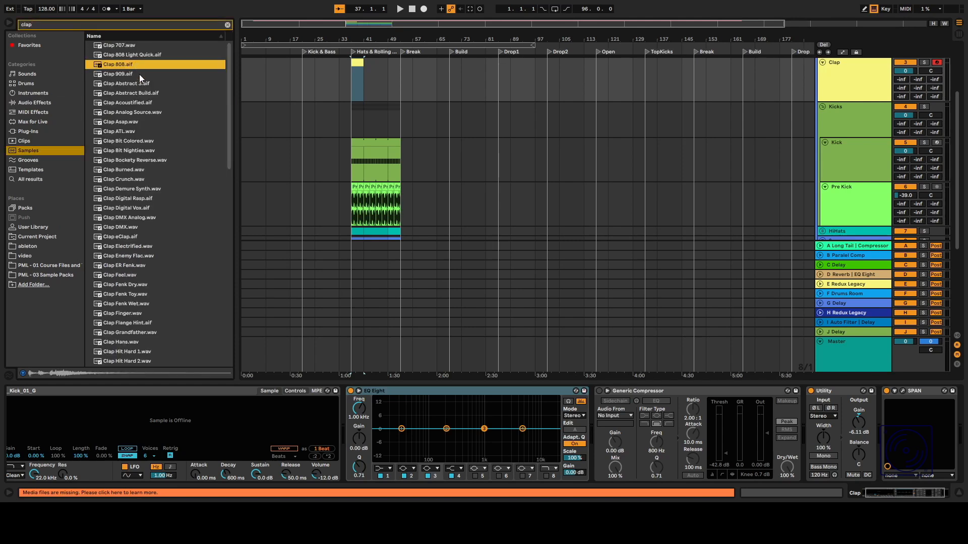
Audition the clap samples in the search results one after another.
key(Down)
key(Down)
key(Down)
key(Down)
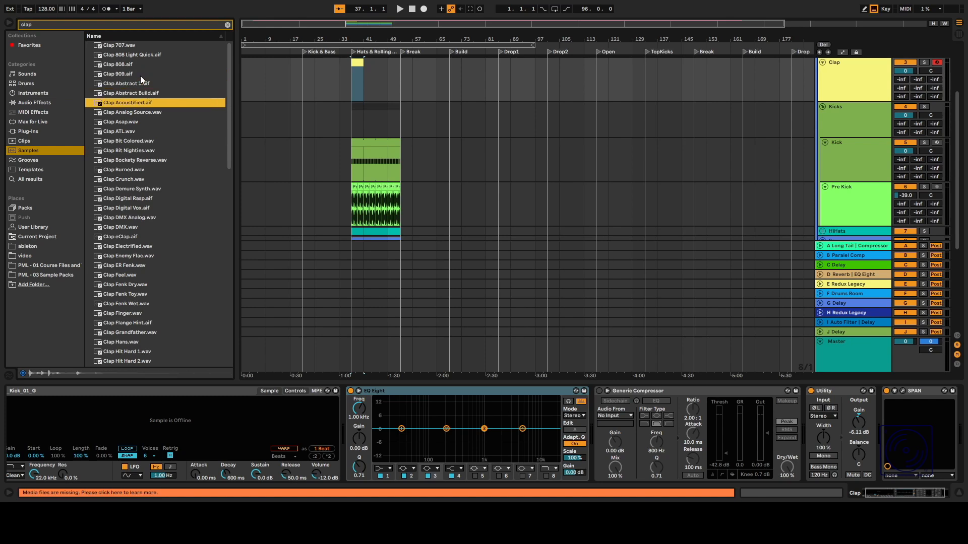
key(Down)
key(Down)
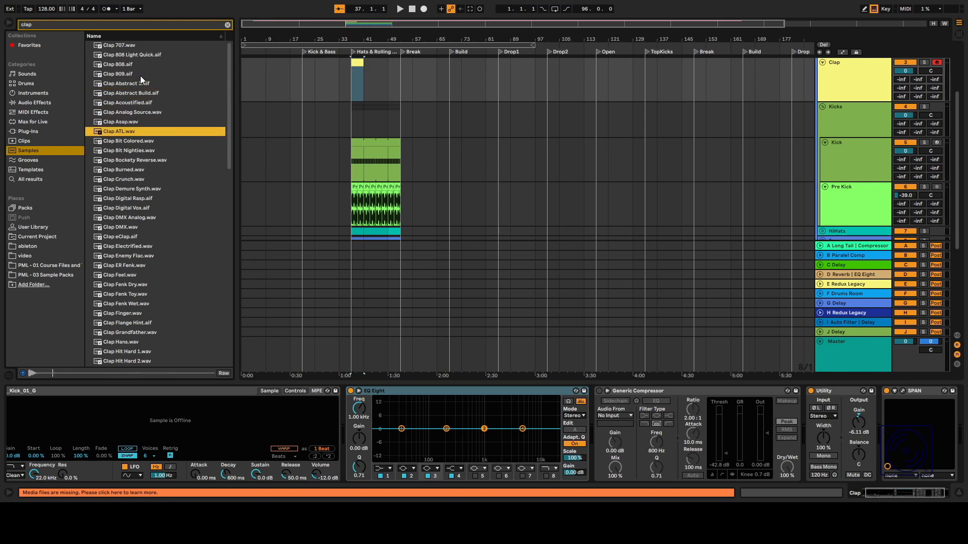
key(Down)
key(Up)
key(Down)
key(Down)
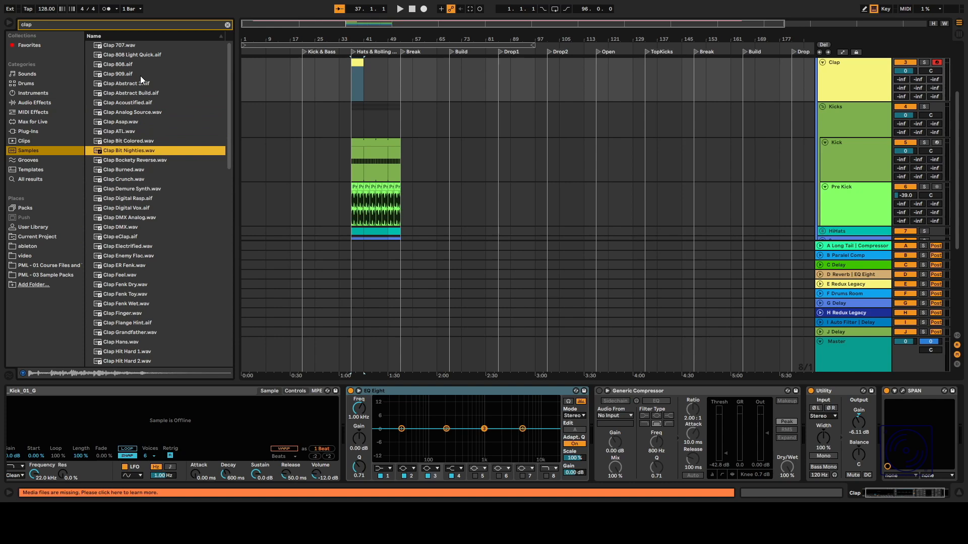
click(129, 235)
scroll(130, 233, down, 3)
click(131, 260)
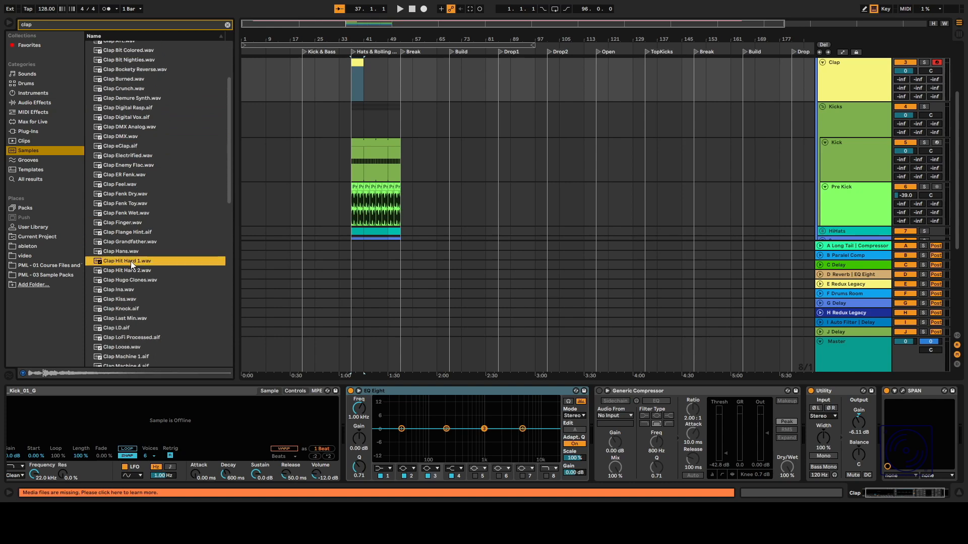
click(128, 291)
click(129, 309)
key(shift+Down)
click(129, 308)
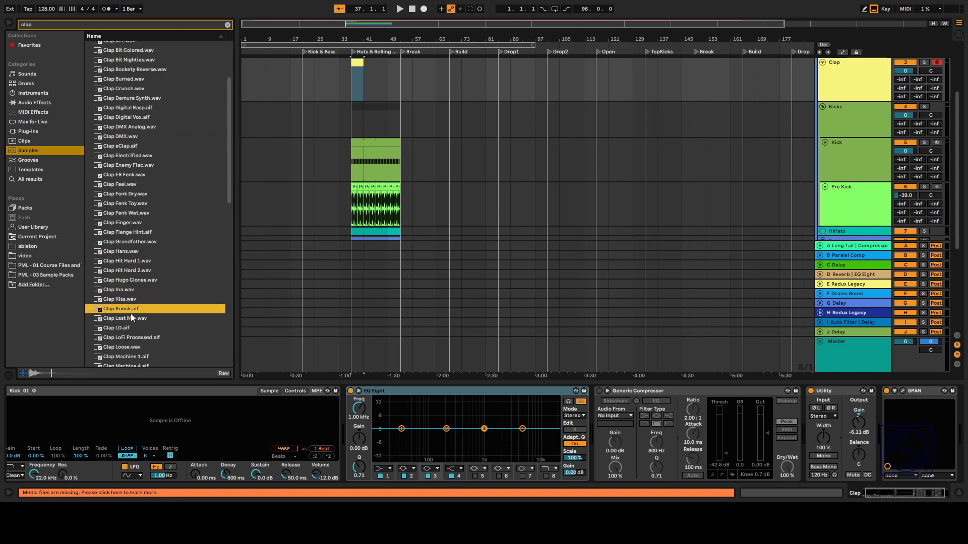
scroll(137, 335, down, 3)
click(137, 335)
scroll(138, 335, down, 2)
click(137, 336)
scroll(137, 336, down, 3)
click(137, 335)
scroll(140, 339, down, 3)
scroll(144, 340, down, 3)
click(145, 338)
scroll(145, 340, down, 3)
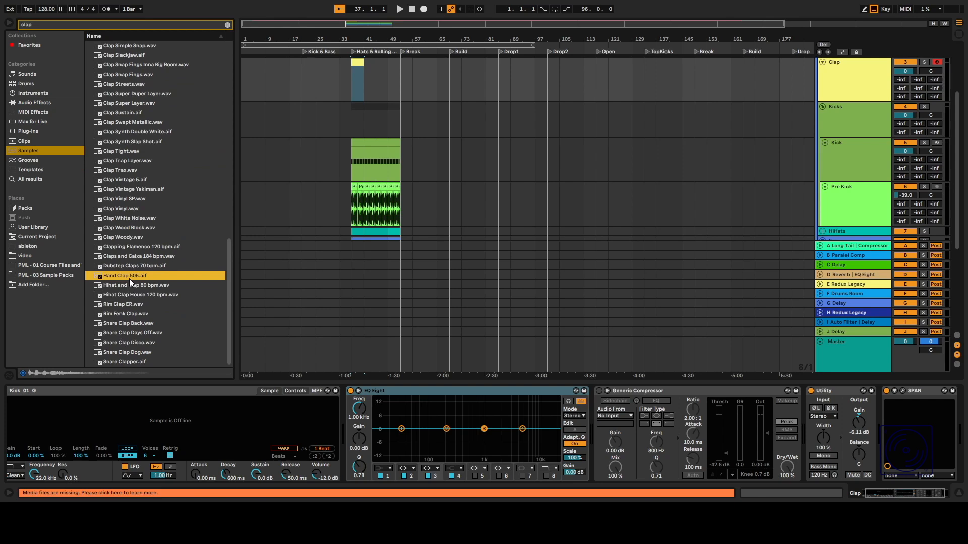
click(128, 295)
click(128, 313)
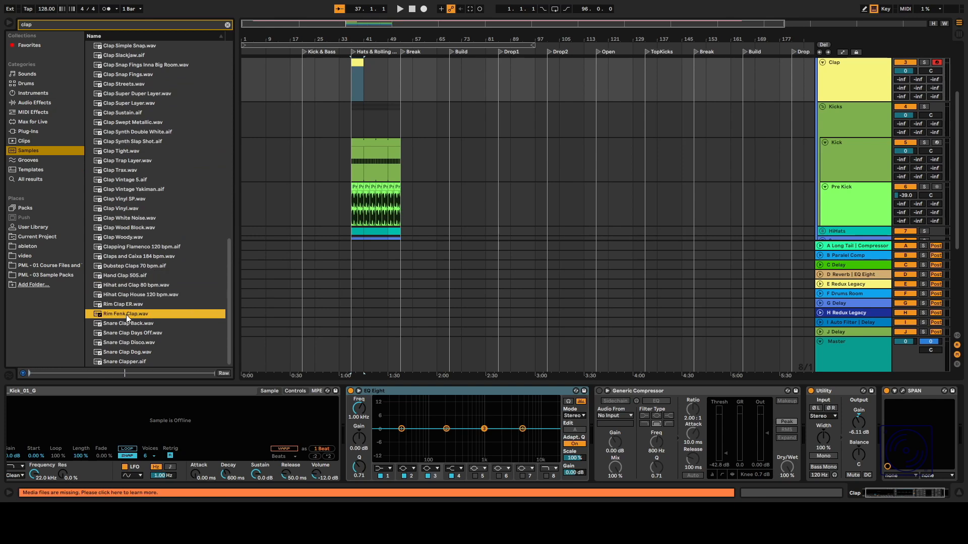
click(123, 321)
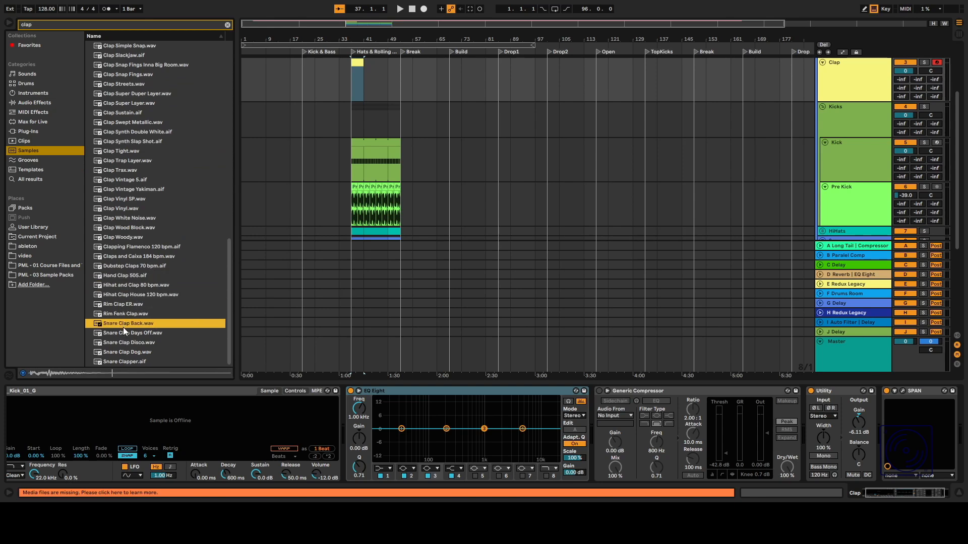
click(123, 331)
click(123, 343)
click(126, 353)
click(128, 362)
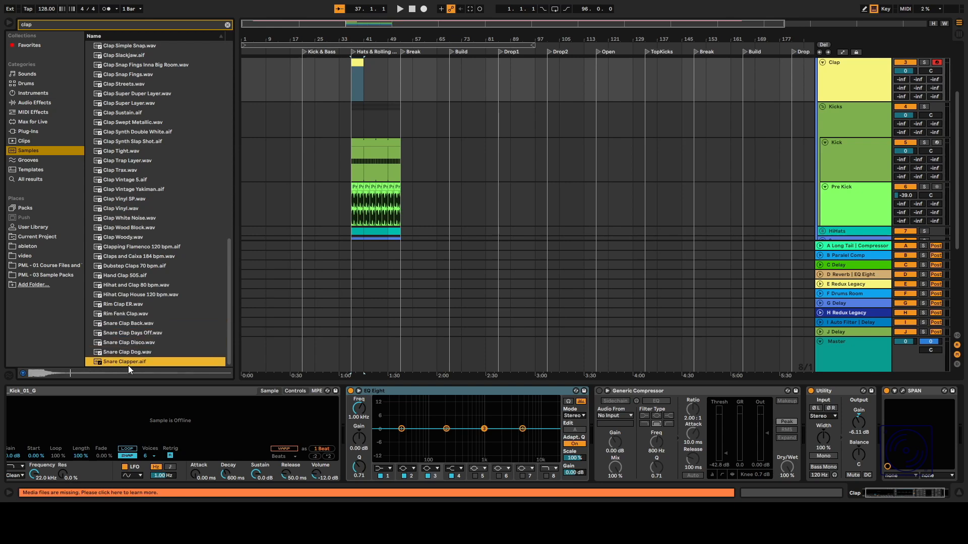
Open the Clap one-shots folder of PML - Sample Pack - Full Size in PML - 03 Sample Packs.
click(47, 265)
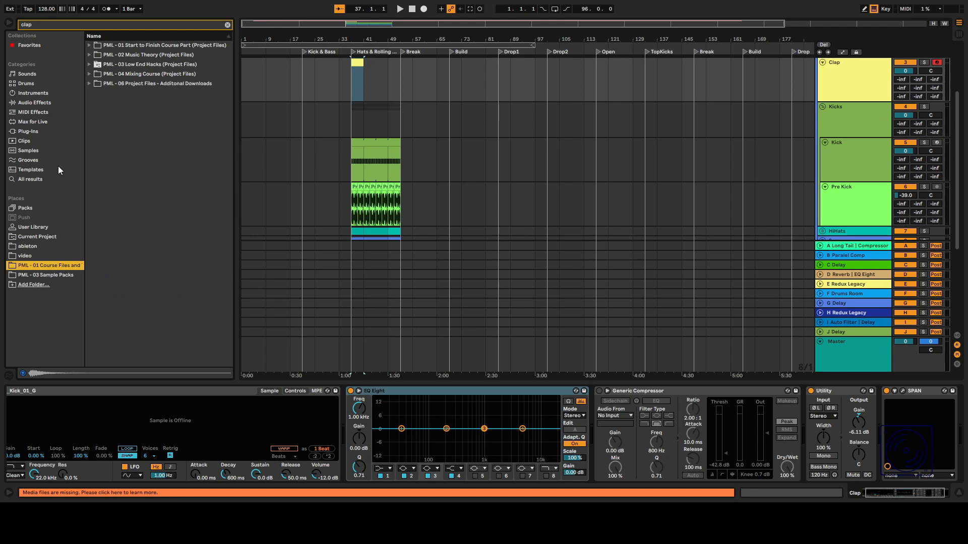
click(46, 275)
click(102, 75)
click(121, 82)
click(137, 94)
click(144, 112)
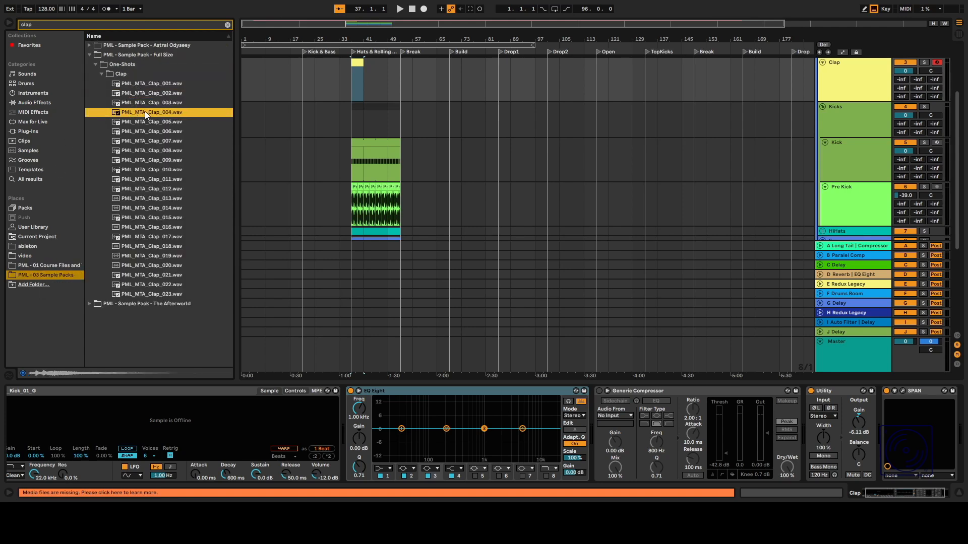
Audition the clap one-shots and load PML_MTA_Clap_008 into the Clap track's Simpler.
click(154, 105)
click(159, 143)
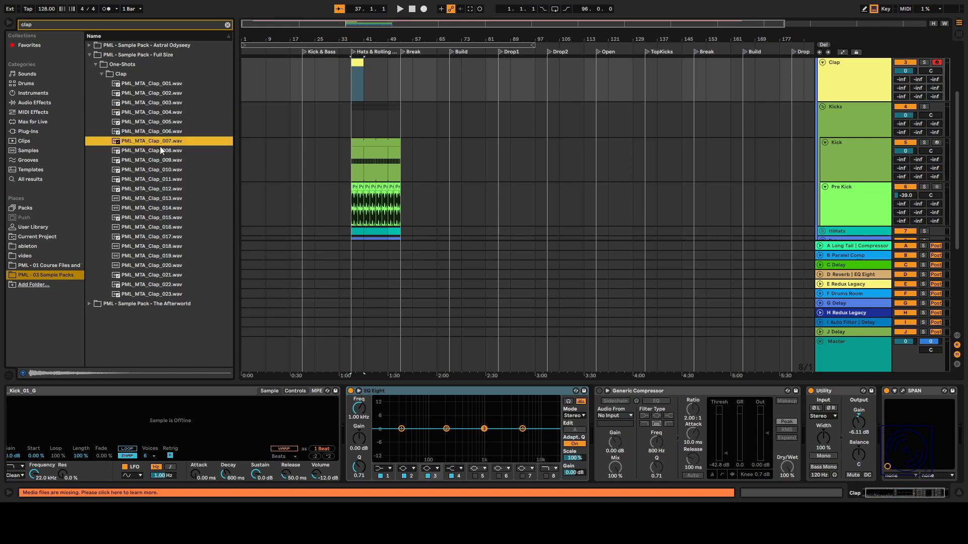
click(160, 151)
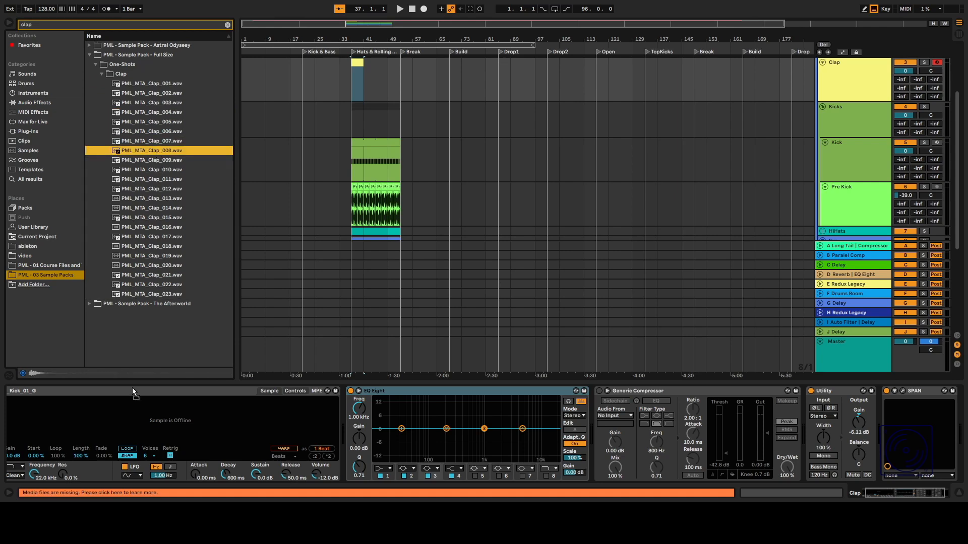
drag(134, 394, 132, 410)
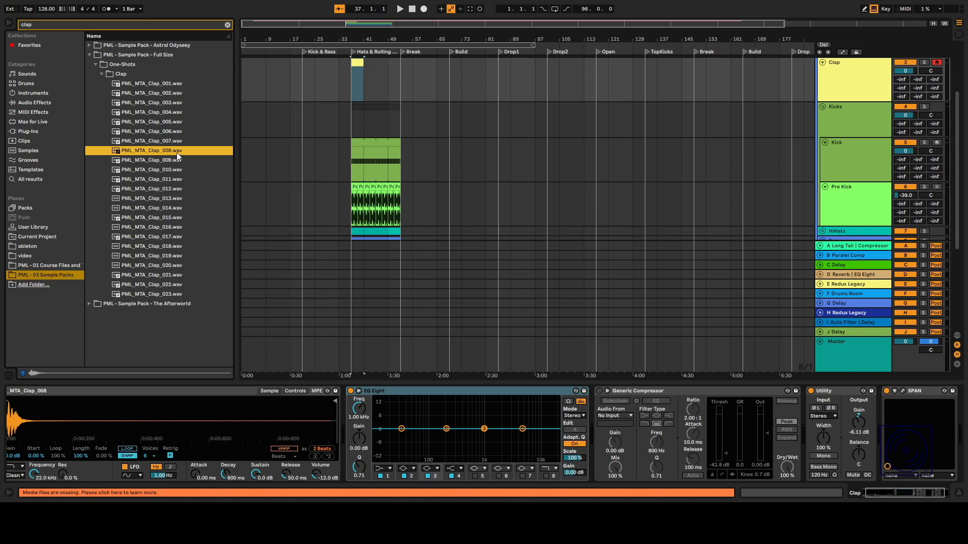
click(158, 160)
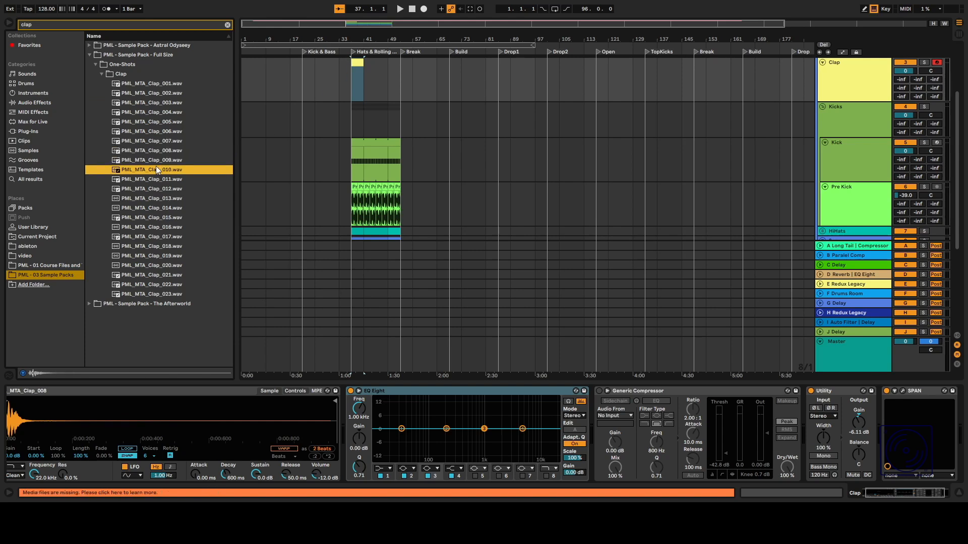
scroll(832, 91, up, 1)
Rename the Clap track to "Clap Center".
click(846, 98)
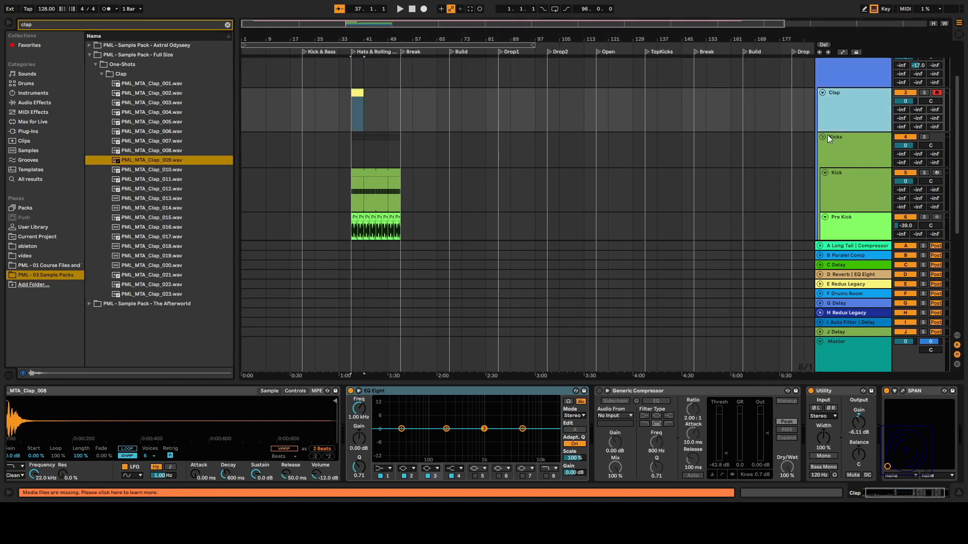
key(ctrl+r)
key(Right)
text(Cent)
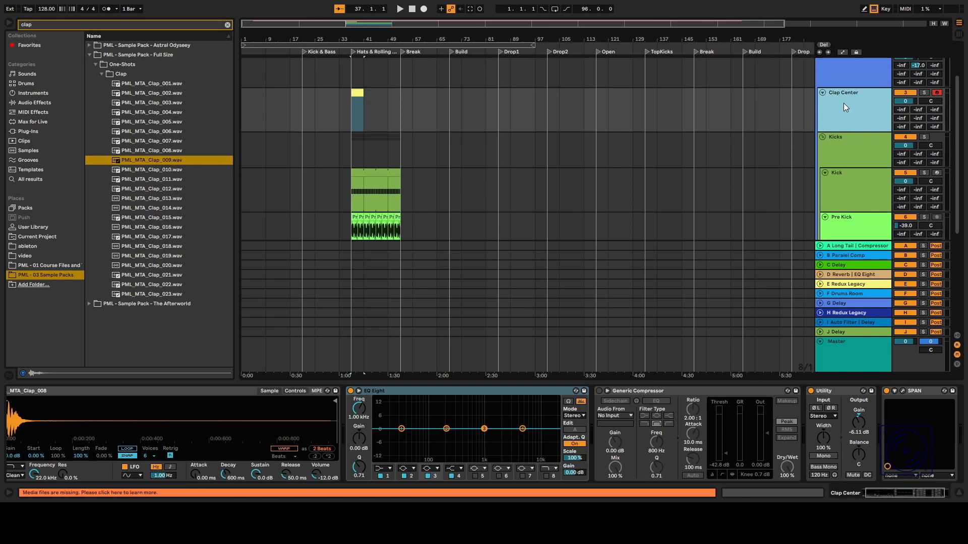
Duplicate the Clap Center track twice.
key(ctrl+d)
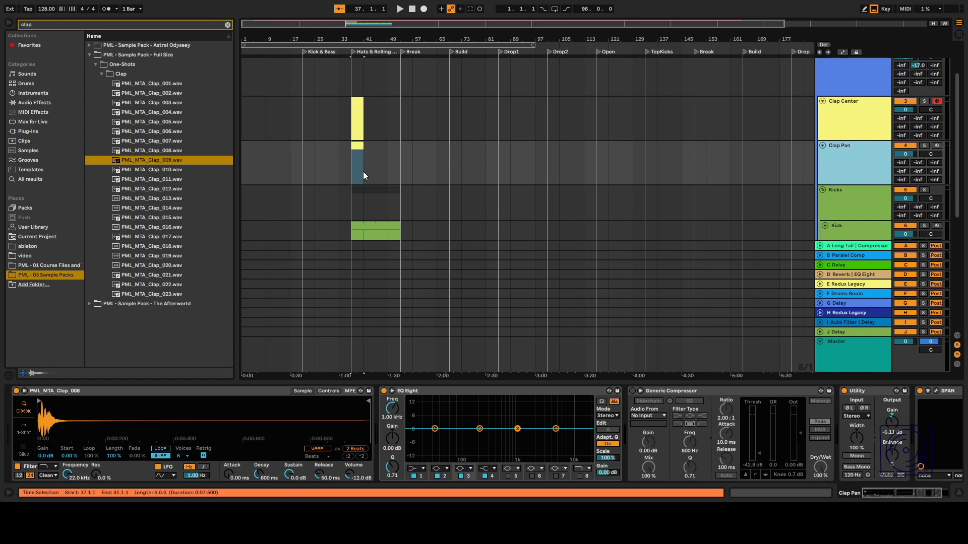
key(ctrl+d)
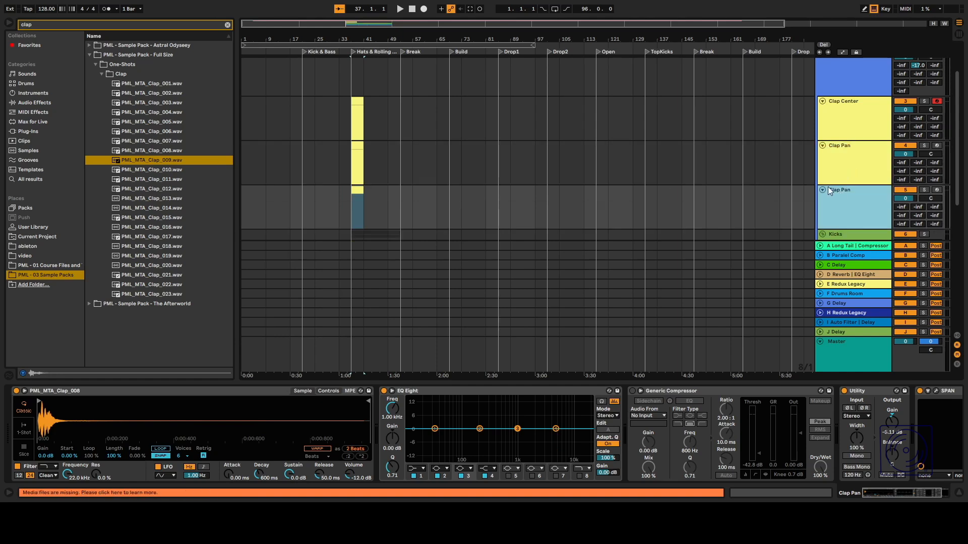
Load PML_MTA_Clap_009 into both Clap Pan tracks' Simplers and pan the upper Clap Pan track 21R.
click(150, 161)
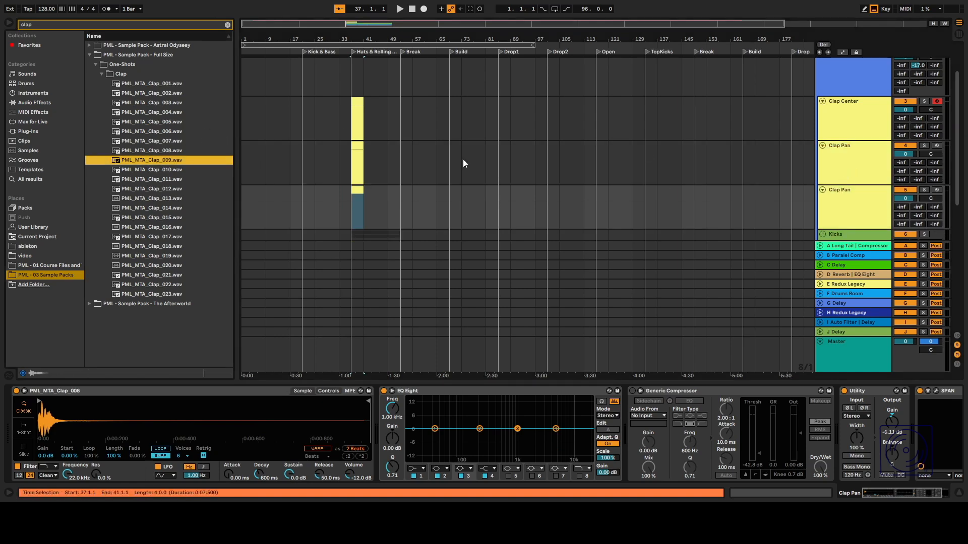
click(887, 161)
drag(138, 161, 169, 419)
click(882, 201)
drag(133, 161, 173, 420)
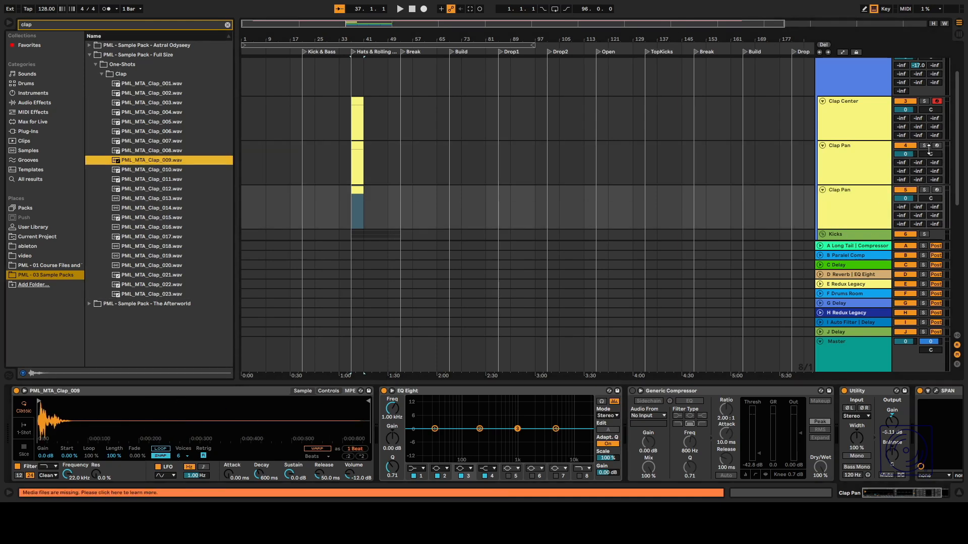
drag(930, 153, 930, 160)
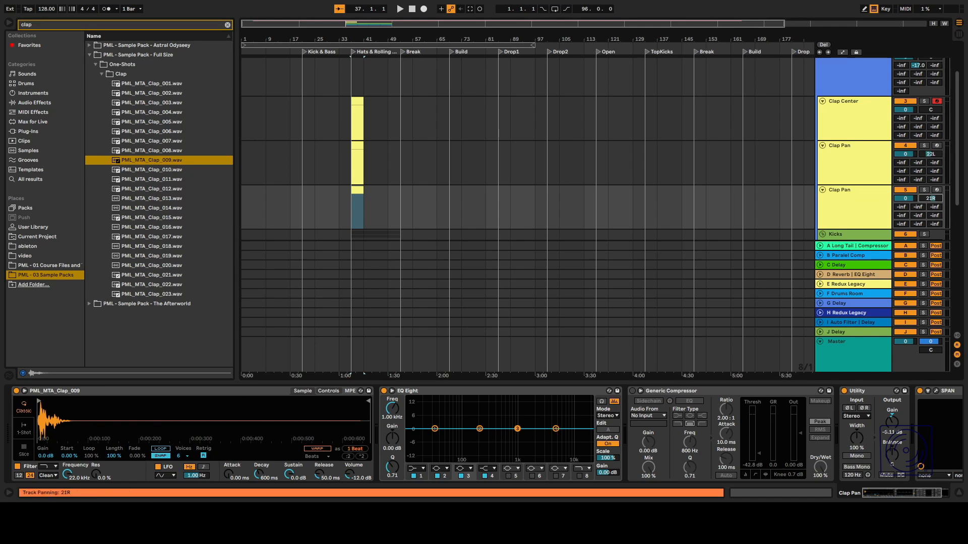
Open the Clap Center clip and draw a short G3 note near the start of the bar.
click(857, 132)
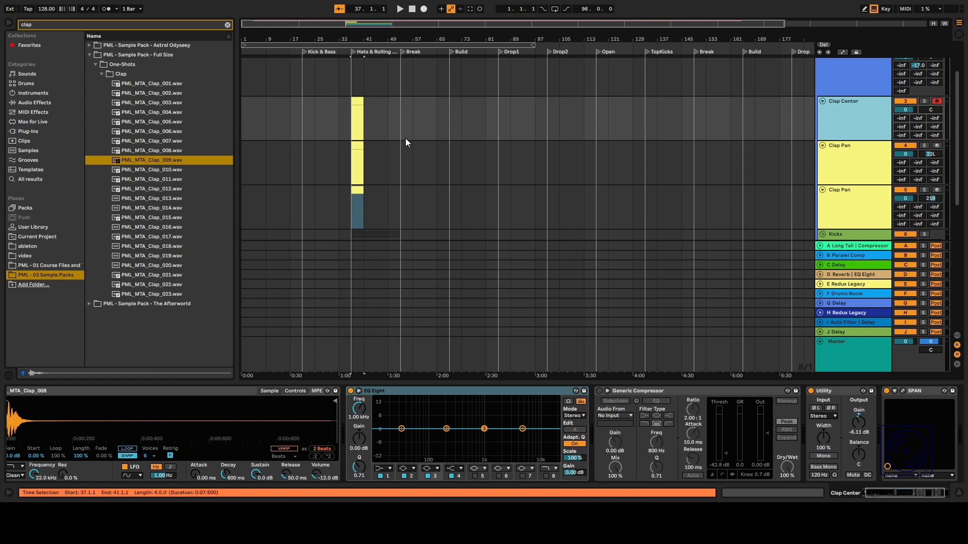
double_click(366, 115)
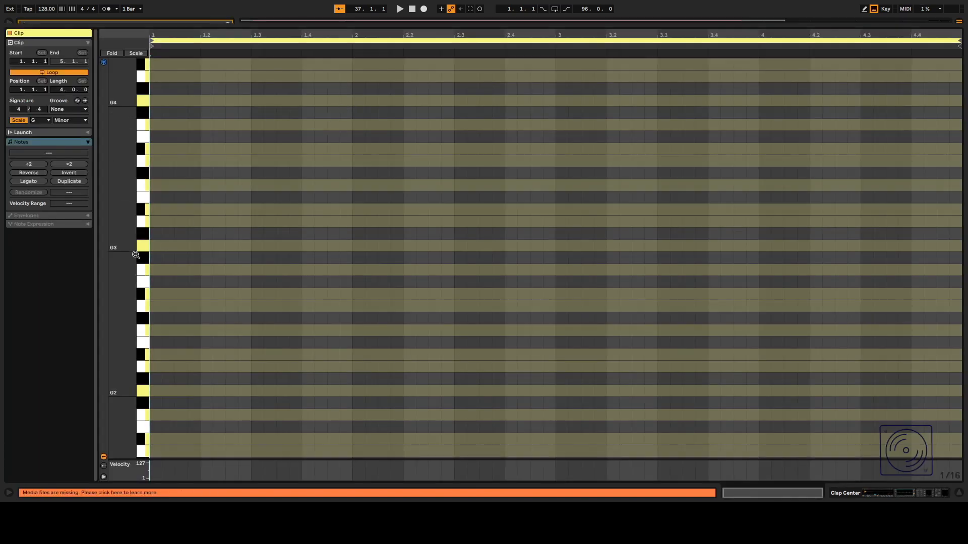
double_click(166, 246)
key(space)
drag(166, 246, 184, 247)
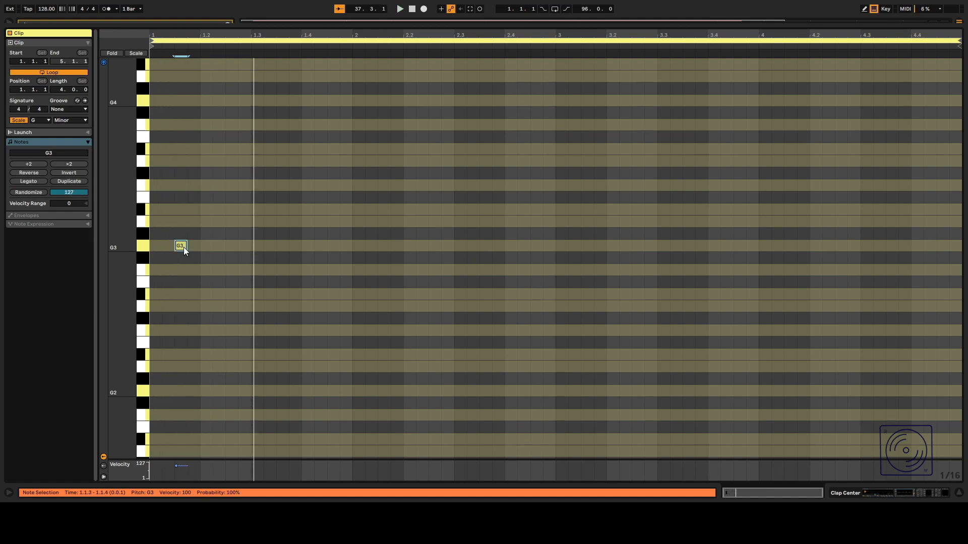
Add a second G3 note at 1.3.2 and lengthen the first note to end at 1.2.1.
double_click(231, 247)
drag(230, 249, 281, 249)
mouse_move(187, 247)
mouse_down()
mouse_move(199, 247)
mouse_move(172, 248)
mouse_move(190, 247)
mouse_up()
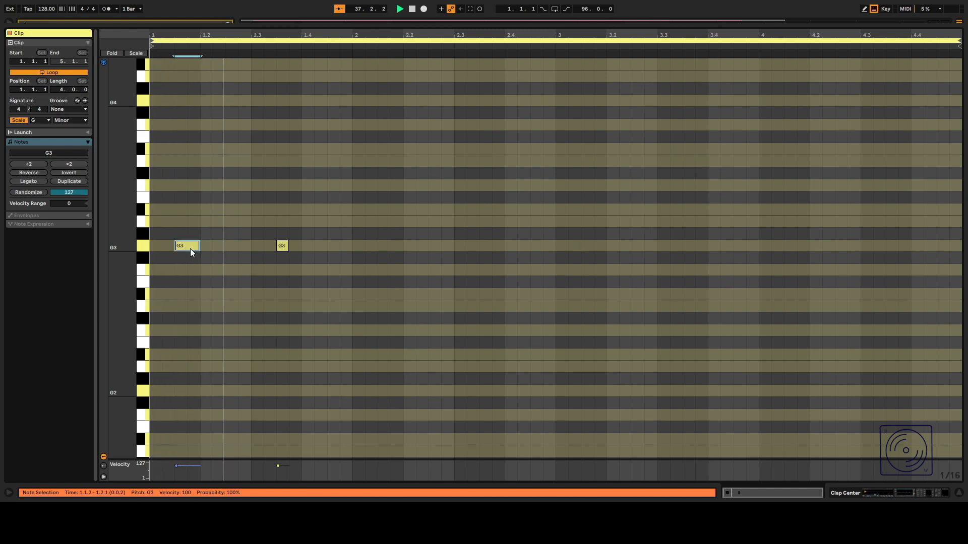
drag(282, 247, 251, 248)
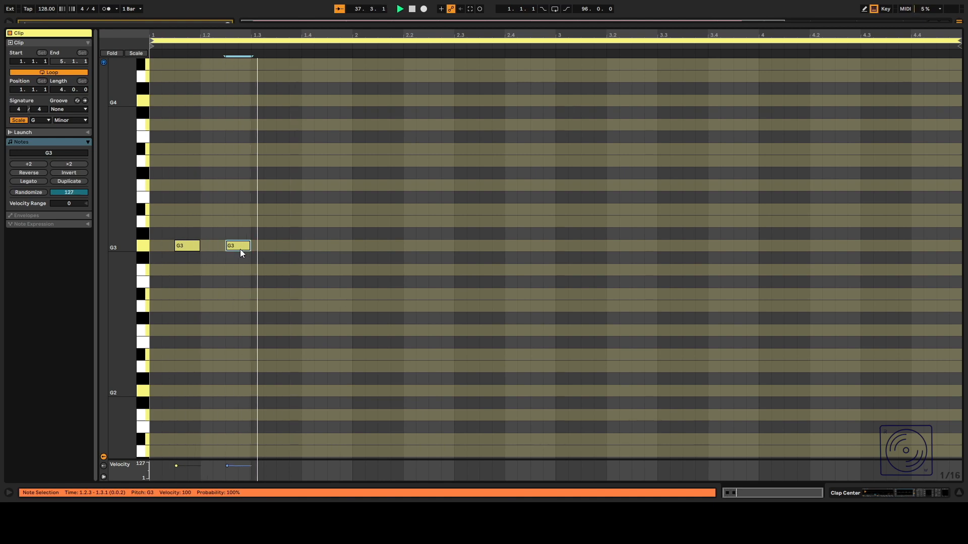
drag(240, 249, 295, 249)
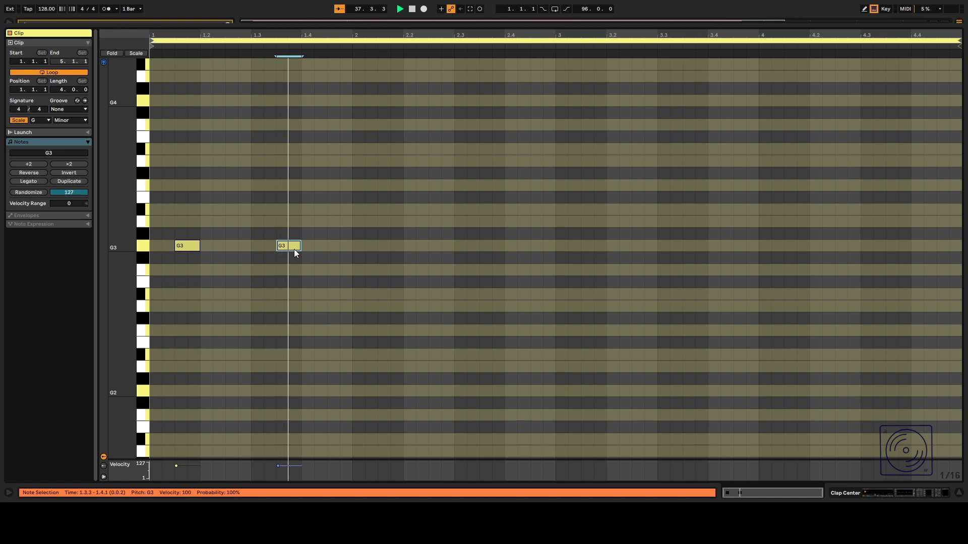
mouse_move(292, 250)
mouse_down()
mouse_move(260, 251)
mouse_move(283, 249)
mouse_up()
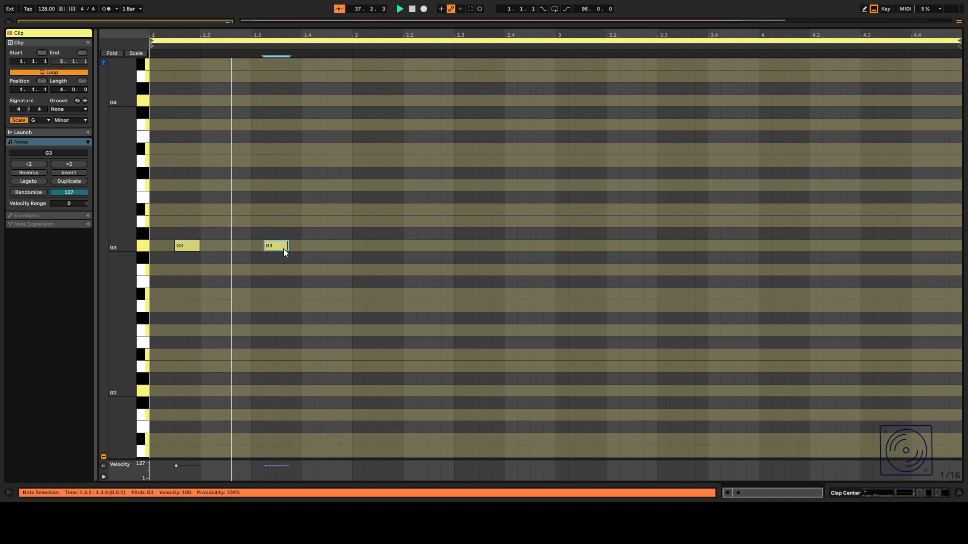
key(space)
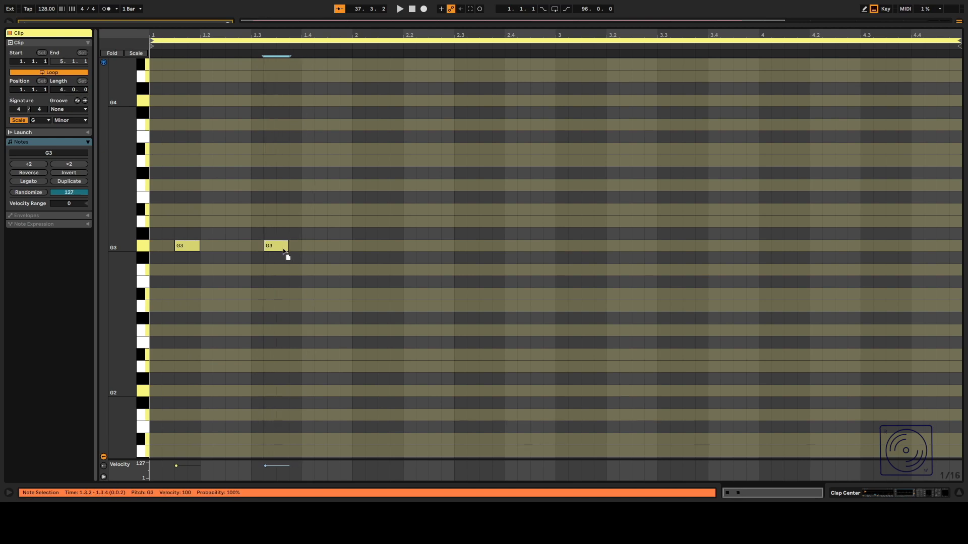
Copy the second G3 note to 1.4.3, play the clip, and return to the arrangement.
drag(283, 249, 351, 248)
key(space)
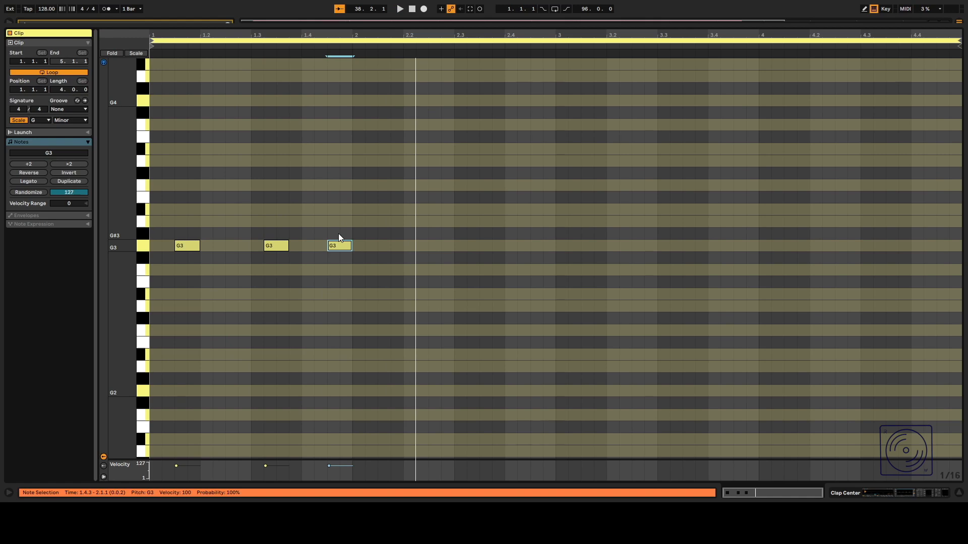
key(space)
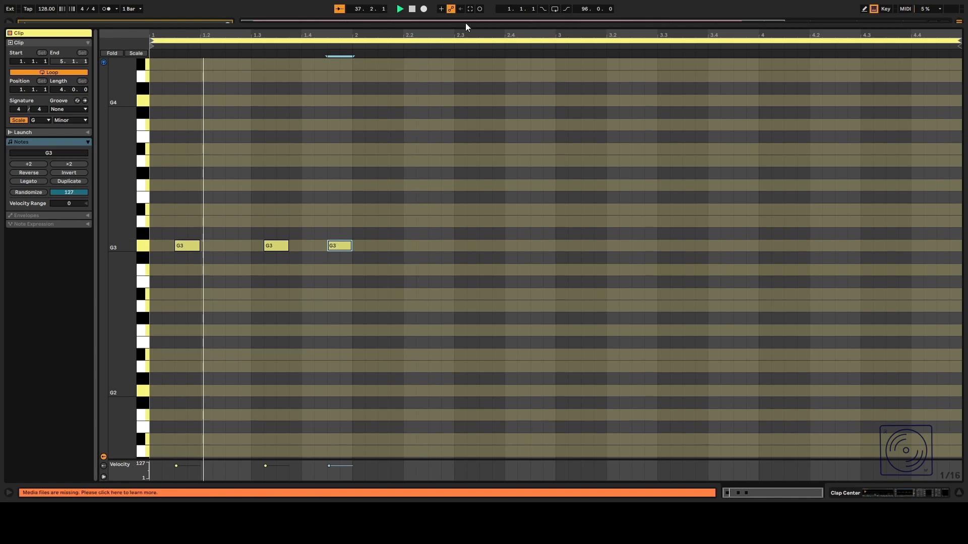
double_click(465, 25)
double_click(864, 86)
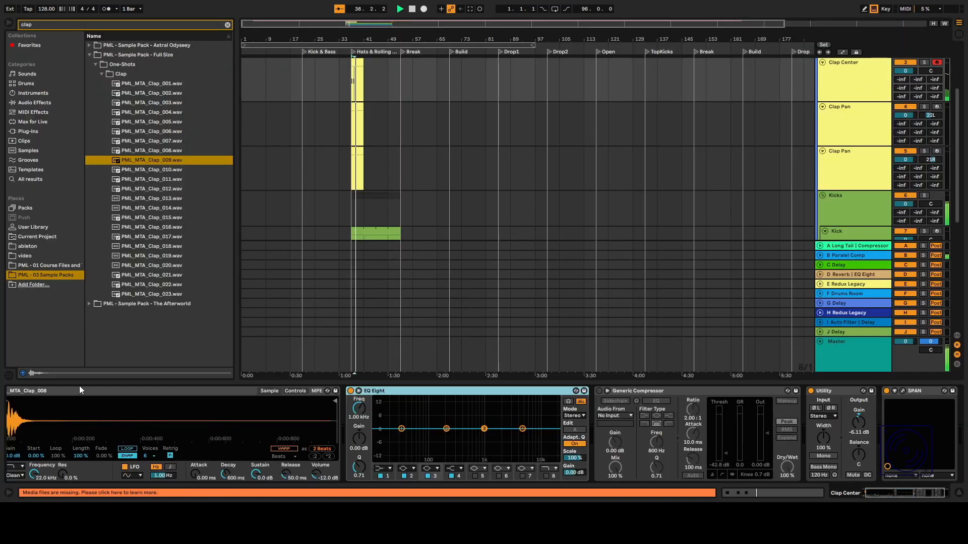
Audition several clap one-shots and load PML_MTA_Clap_003 into the Clap Center track's Simpler.
click(157, 170)
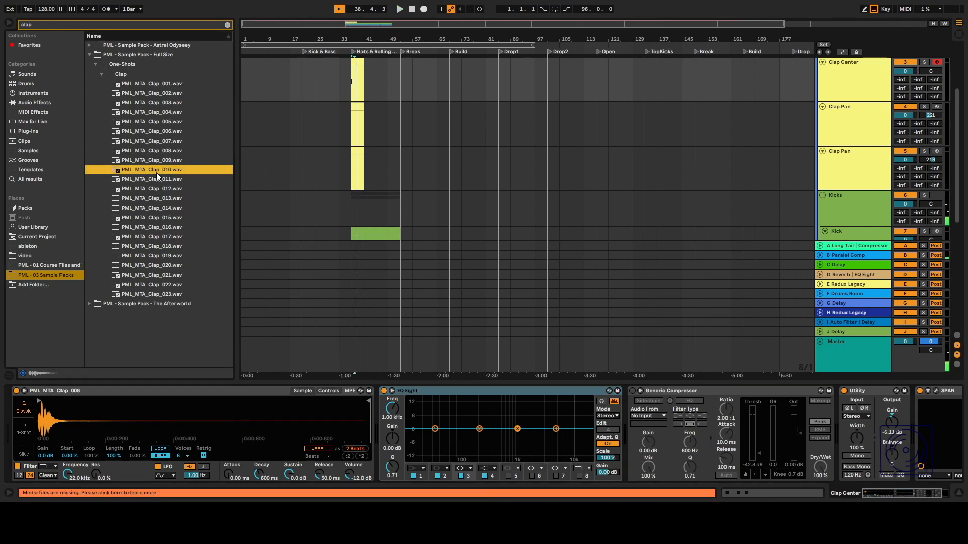
click(169, 131)
click(174, 84)
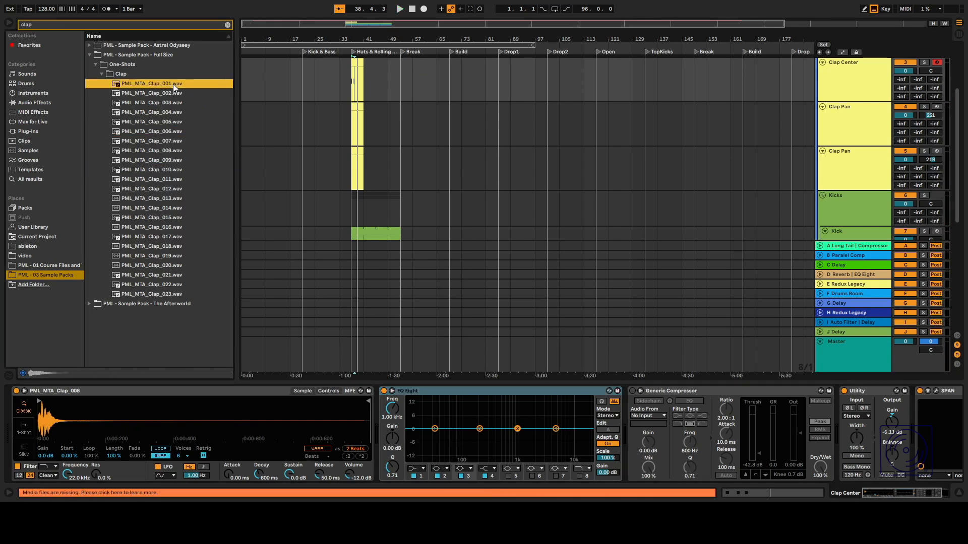
click(164, 93)
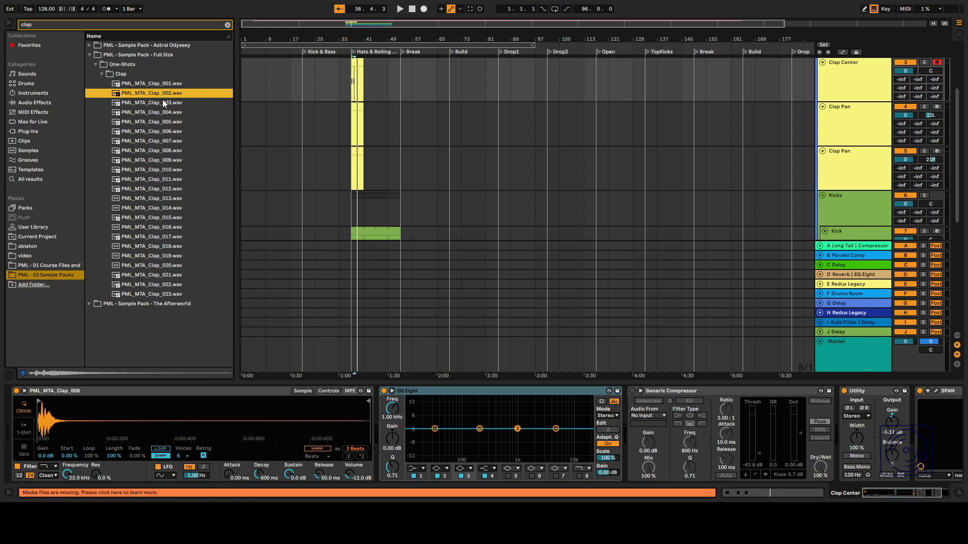
click(164, 102)
drag(164, 102, 146, 411)
Play the project and reset the Clap Center Utility's output gain to 0 dB.
key(space)
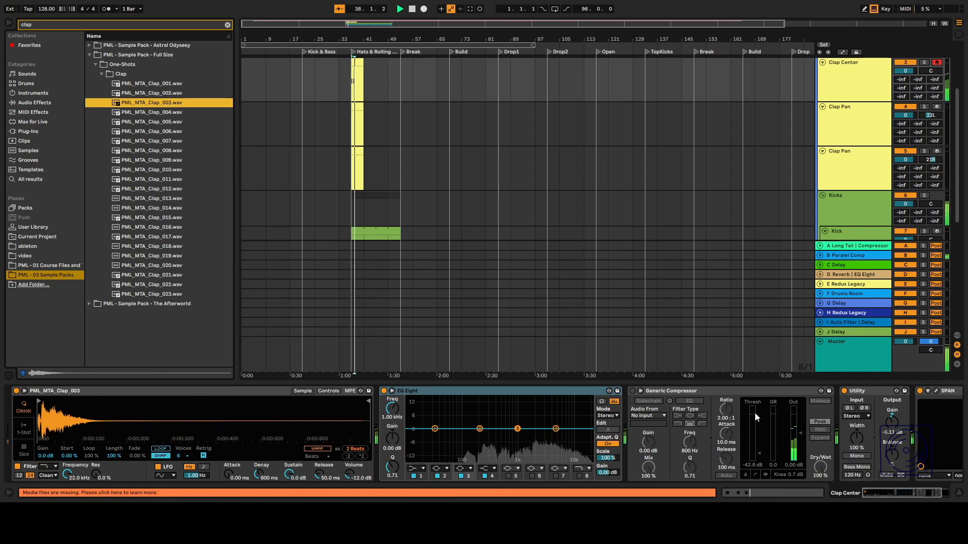
scroll(755, 413, right, 3)
click(807, 421)
key(Delete)
click(760, 392)
key(space)
Solo the Clap Center track and play it back to hear the new clap.
scroll(490, 91, up, 2)
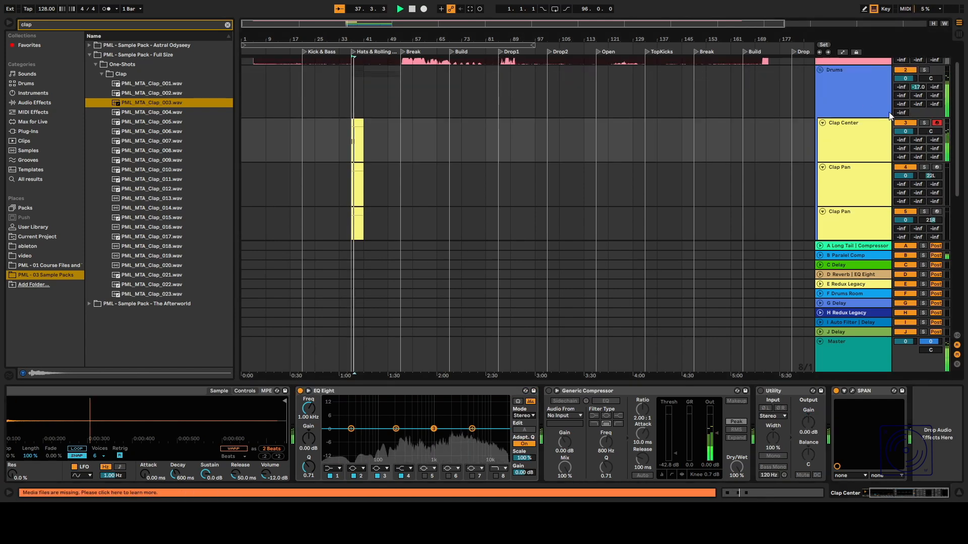
click(924, 123)
click(860, 99)
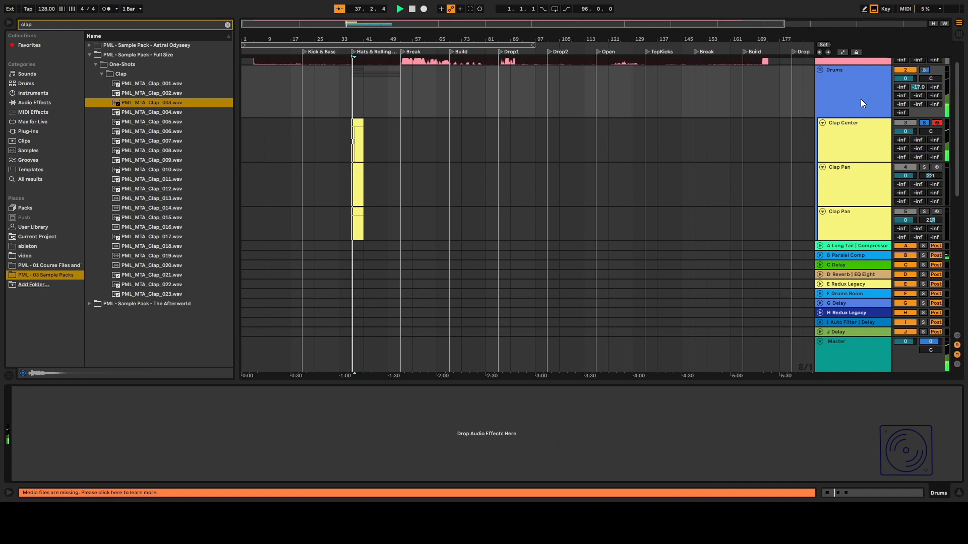
click(857, 138)
click(140, 105)
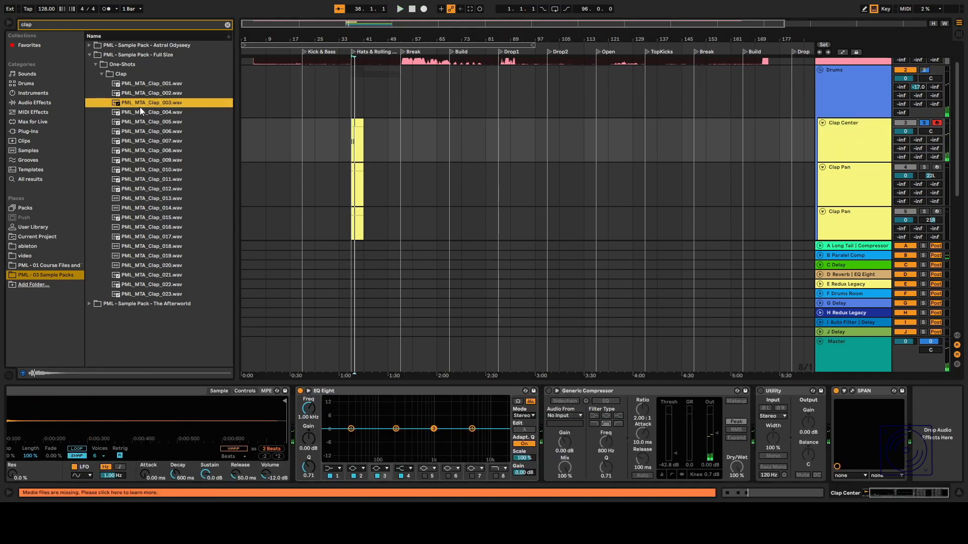
click(835, 134)
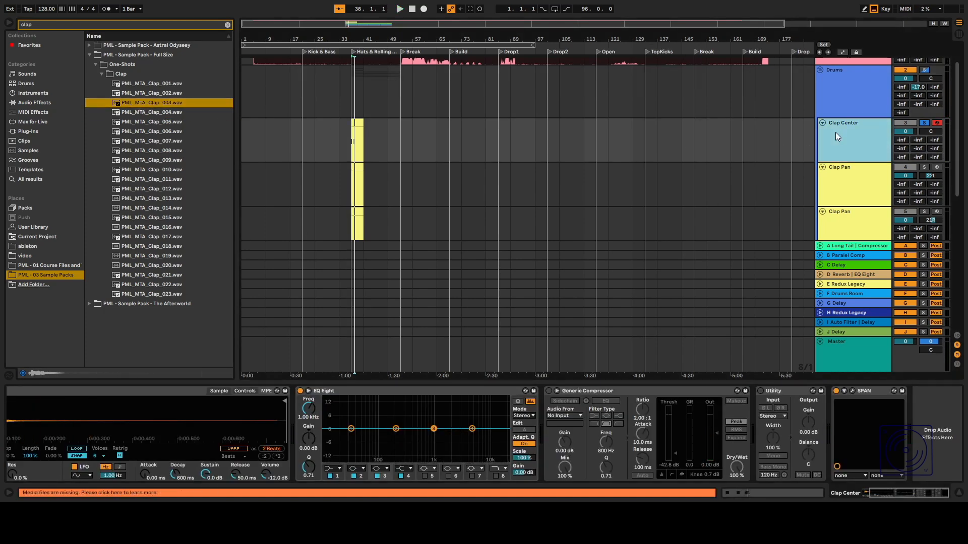
click(132, 297)
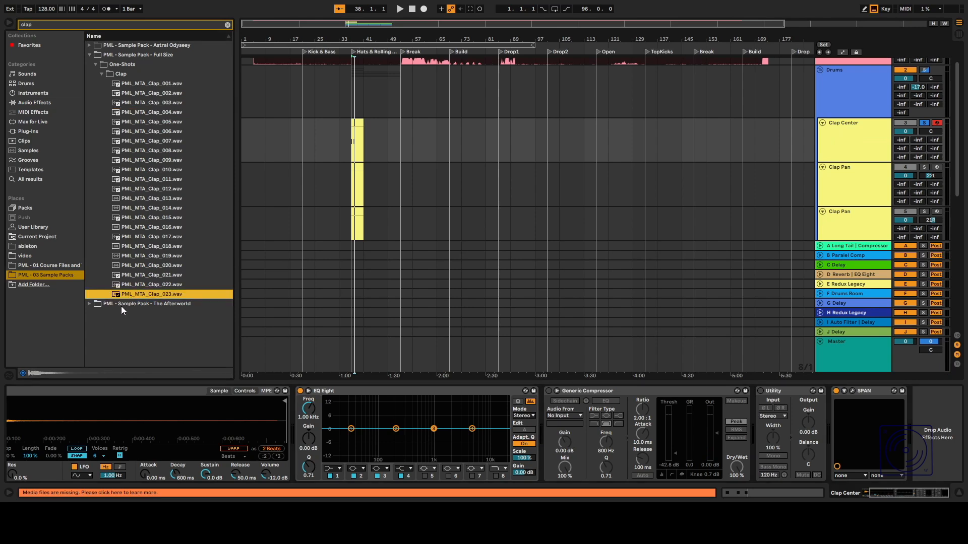
key(space)
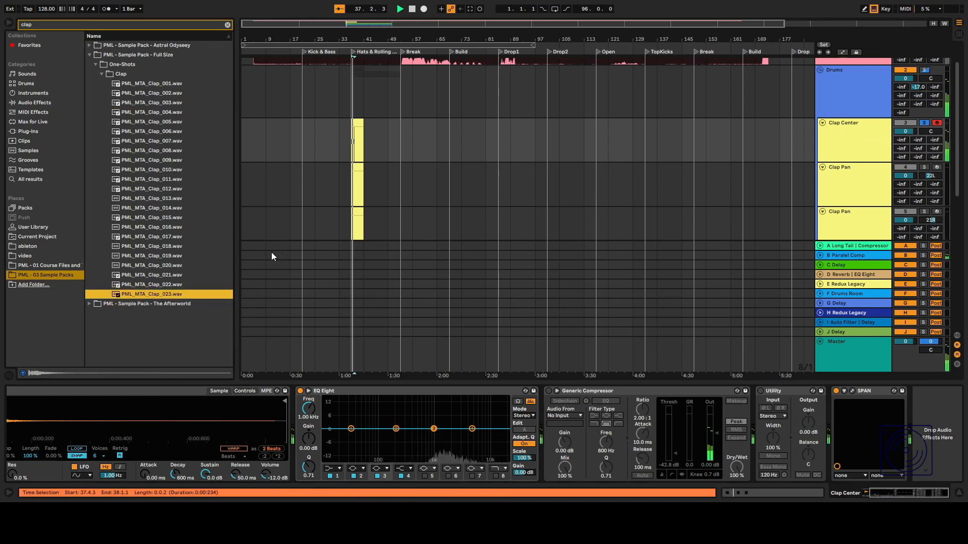
click(864, 138)
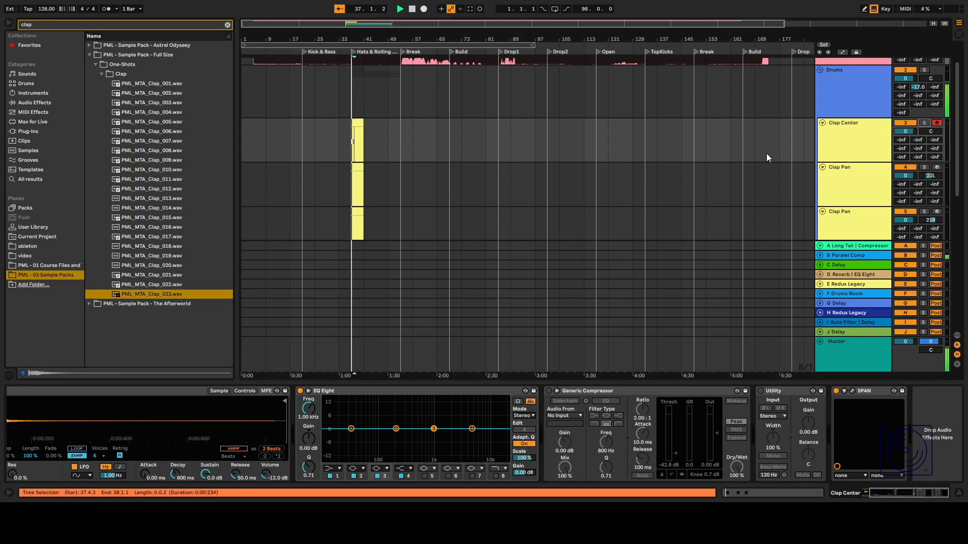
Open the Clap Center clip, delete two notes and reposition the G3 hits onto the offbeats at 1.2, 1.4 and 2.2.
double_click(361, 125)
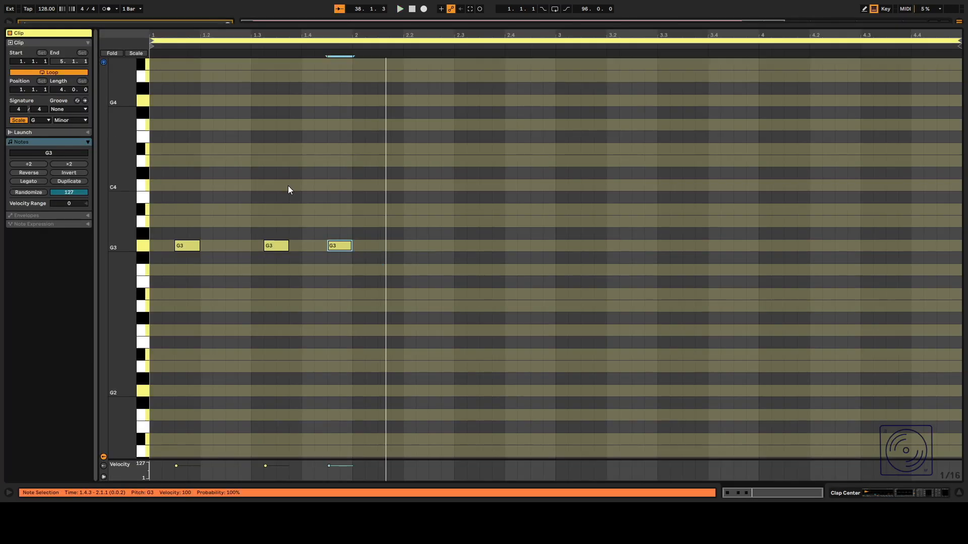
drag(266, 223, 299, 254)
key(Delete)
drag(186, 247, 220, 247)
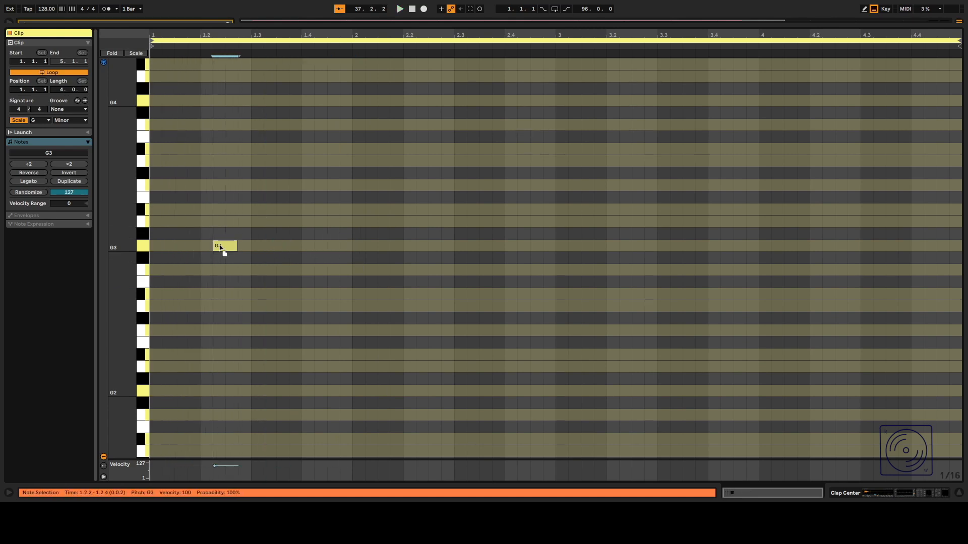
drag(226, 247, 423, 252)
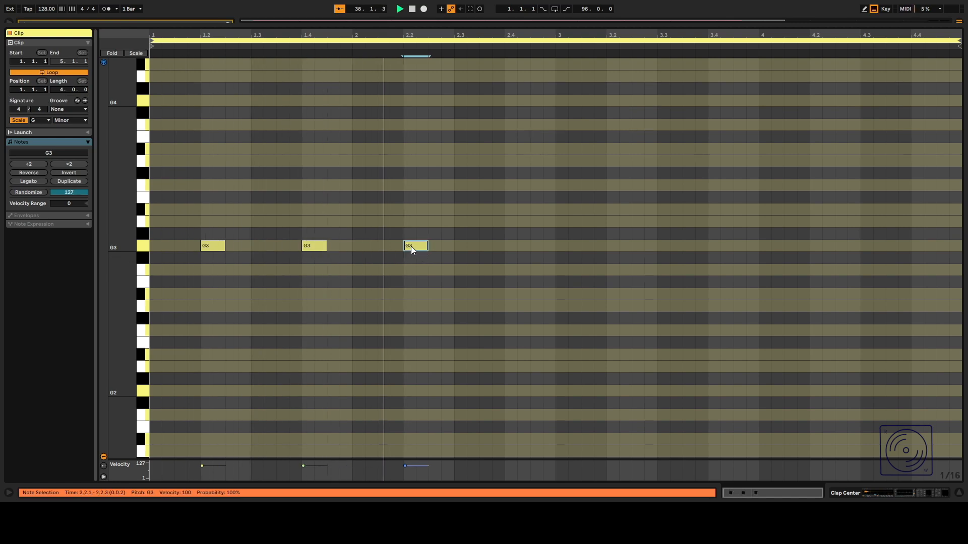
Select all the G3 notes and duplicate them twice to continue the offbeat pattern across the clip.
drag(451, 244, 154, 247)
key(ctrl+d)
key(space)
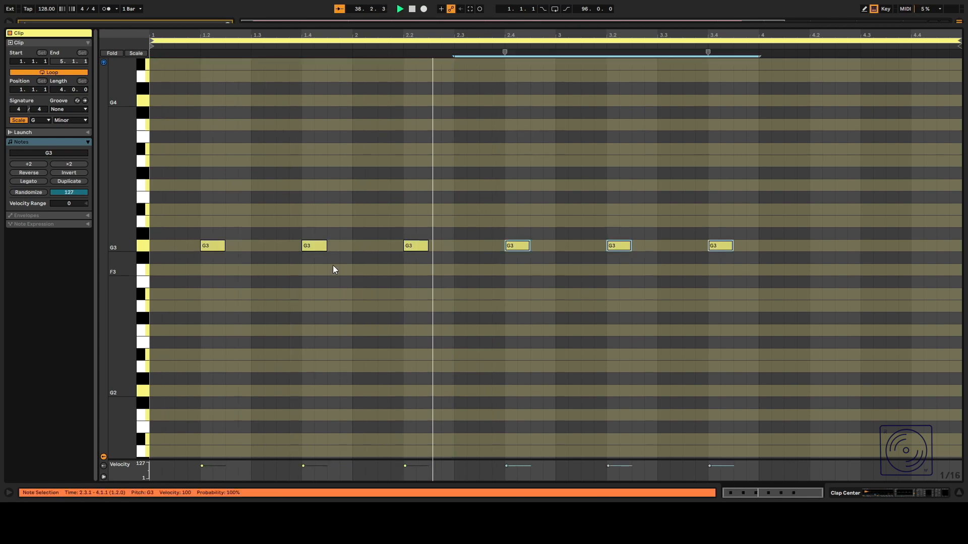
key(ctrl+d)
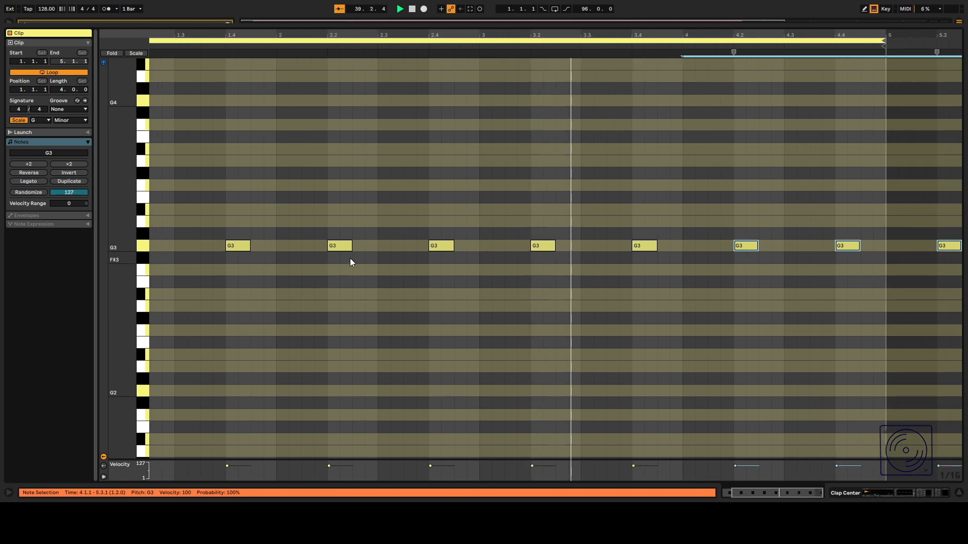
Delete the notes that run past the clip end and return to the arrangement.
drag(942, 196, 940, 301)
key(Delete)
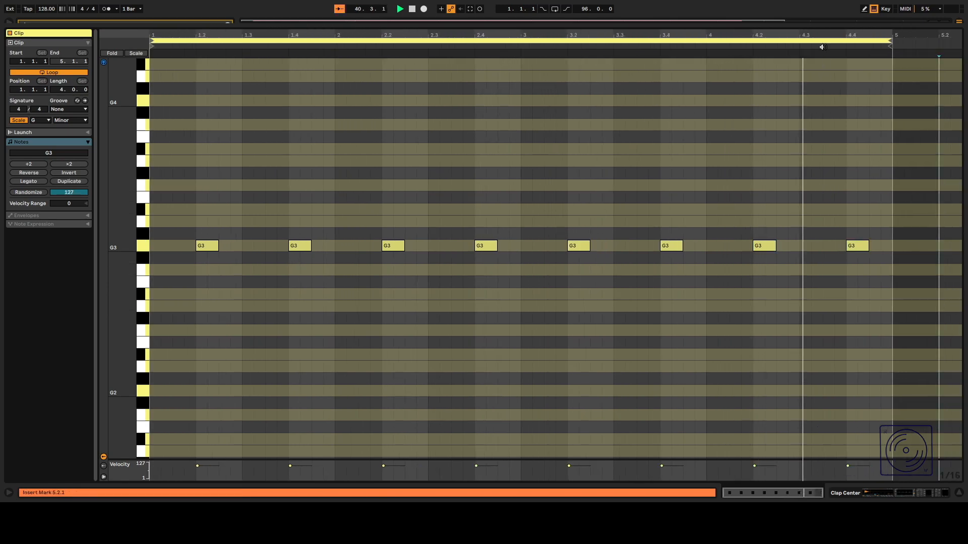
key(ctrl+alt+l)
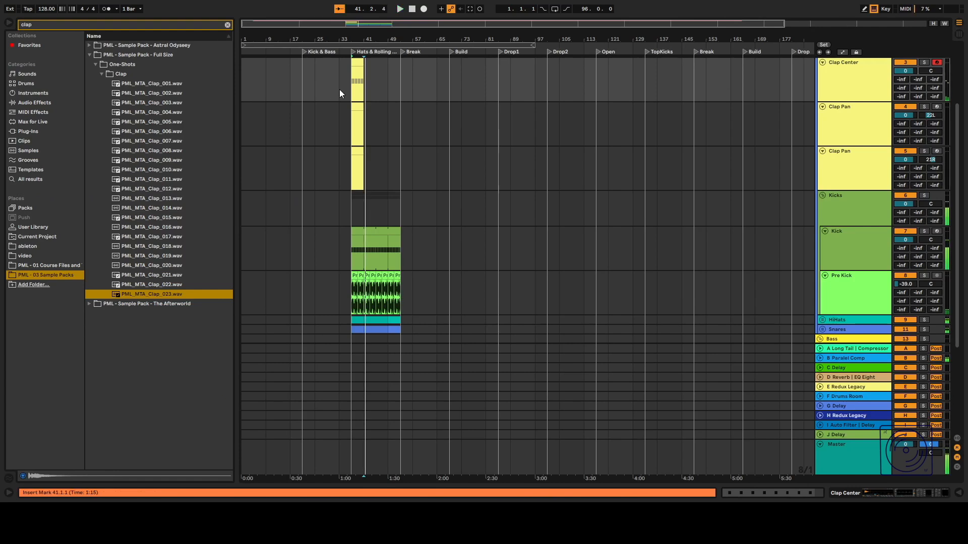
Open the upper Clap Pan clip and place a short G3 note at 1.1.3.
scroll(352, 93, up, 5)
scroll(375, 102, up, 1)
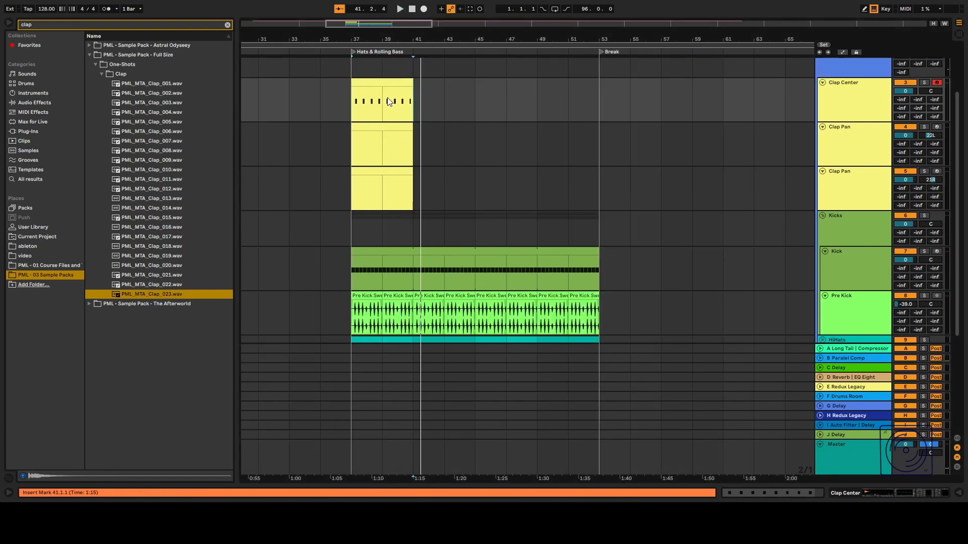
double_click(380, 127)
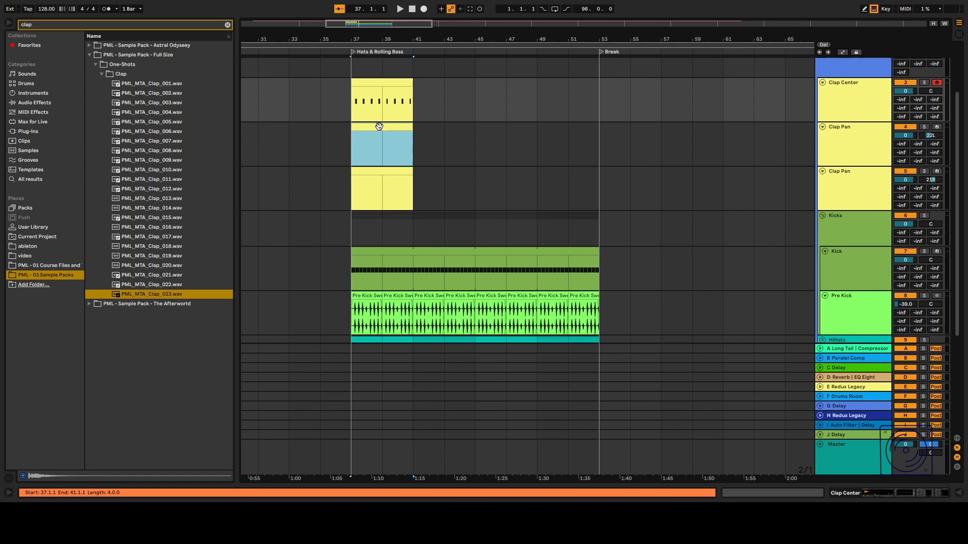
double_click(181, 246)
double_click(193, 222)
key(space)
drag(196, 224, 201, 246)
key(space)
key(space)
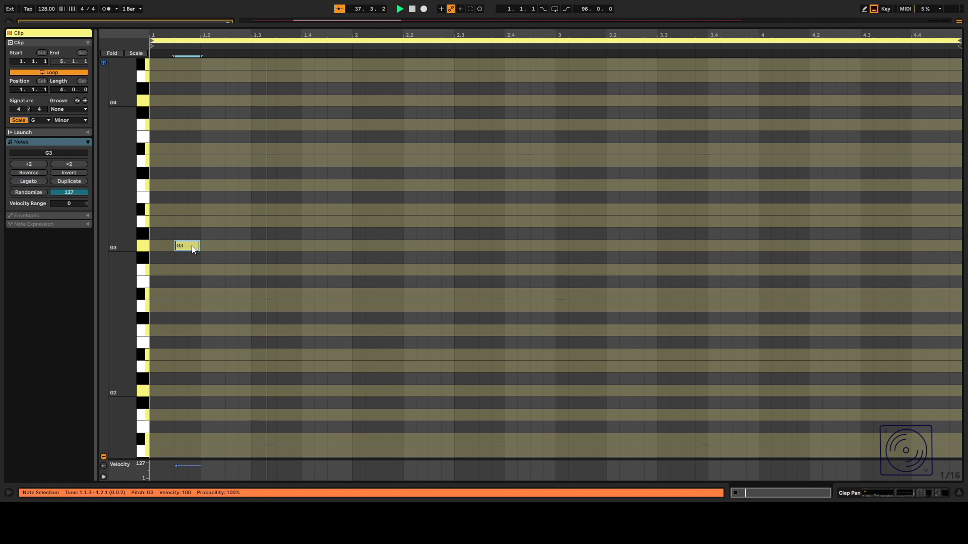
Add short G3 notes at 1.3.3, 1.3.4 and 1.4.4 and play the clip.
key(space)
double_click(296, 246)
double_click(283, 245)
key(space)
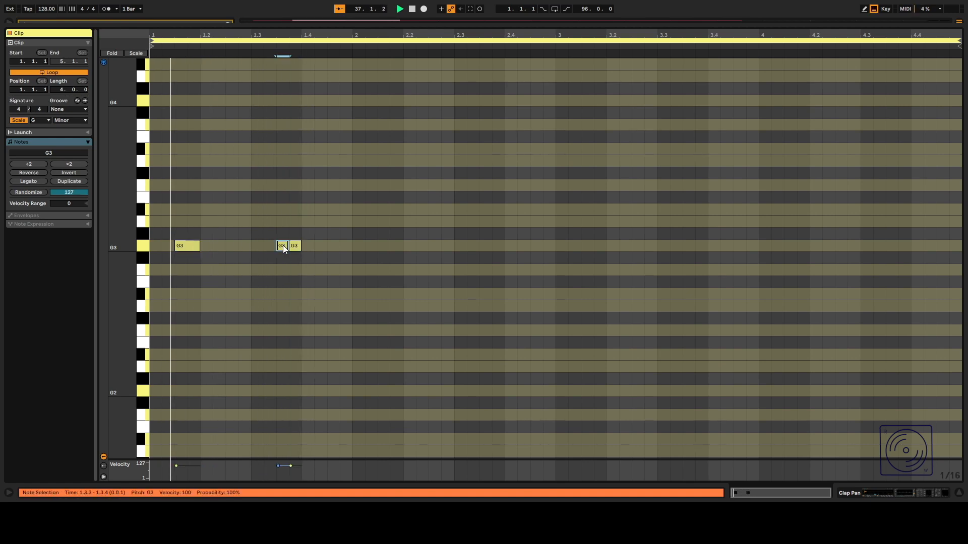
key(space)
double_click(346, 245)
key(space)
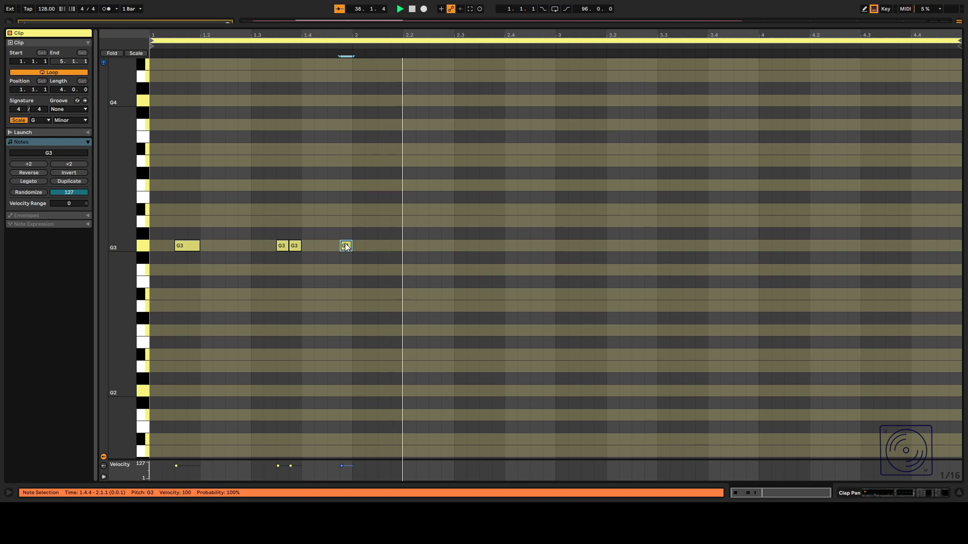
key(space)
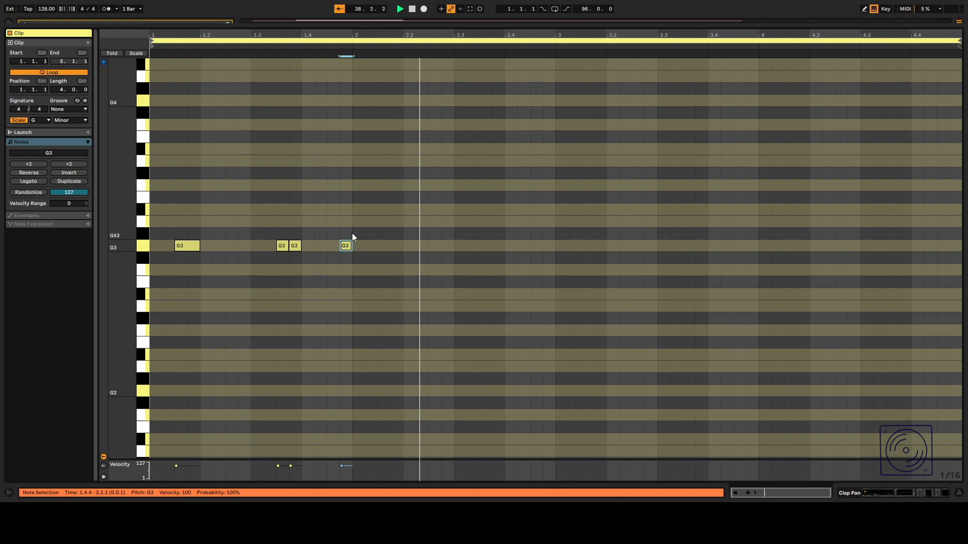
Select the first beat's notes, duplicate them three times across the clip, and return to the arrangement.
drag(352, 233, 173, 256)
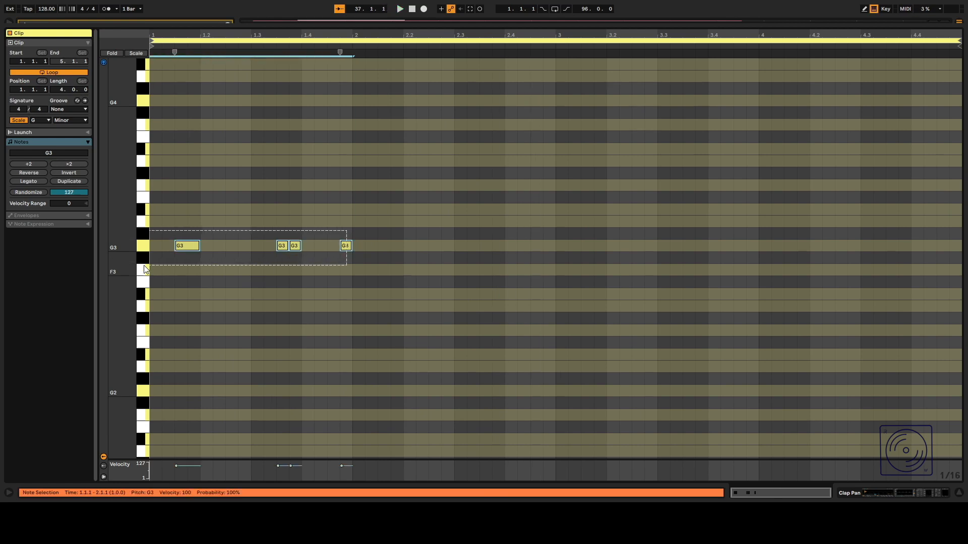
key(ctrl+d)
key(space)
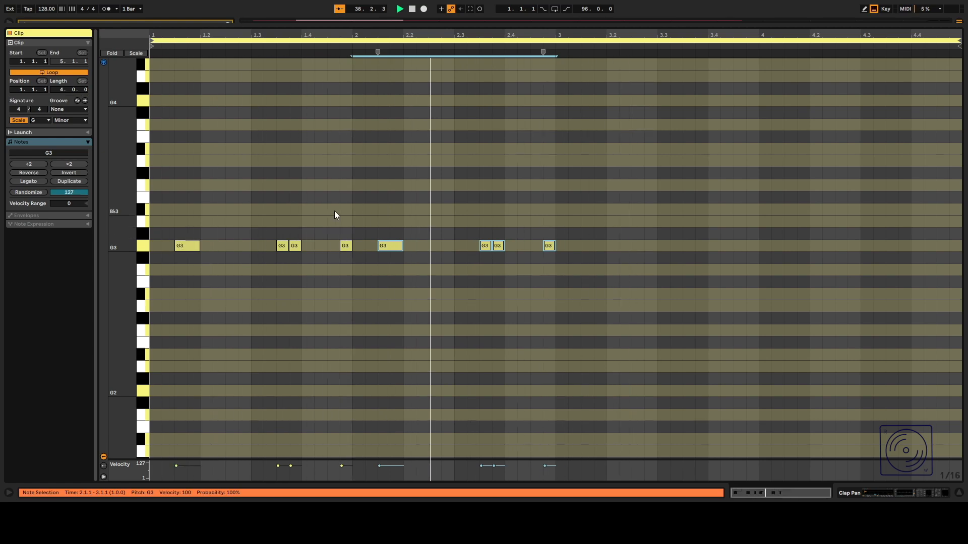
key(ctrl+d)
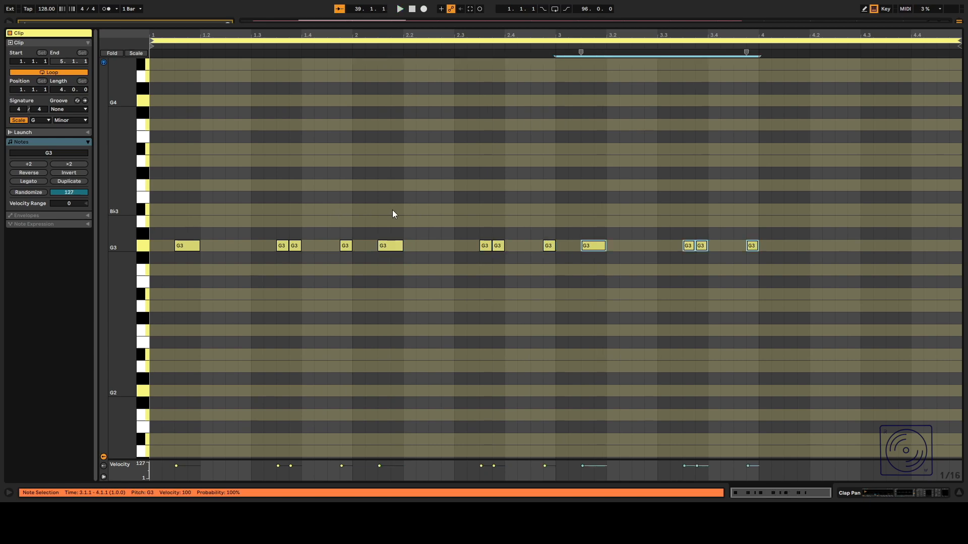
key(ctrl+d)
key(space)
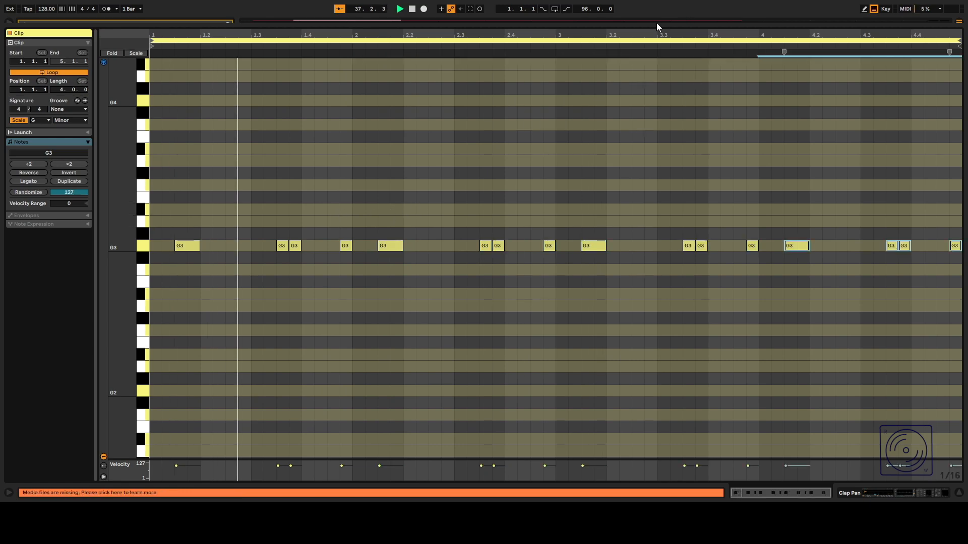
key(ctrl+alt+l)
double_click(528, 91)
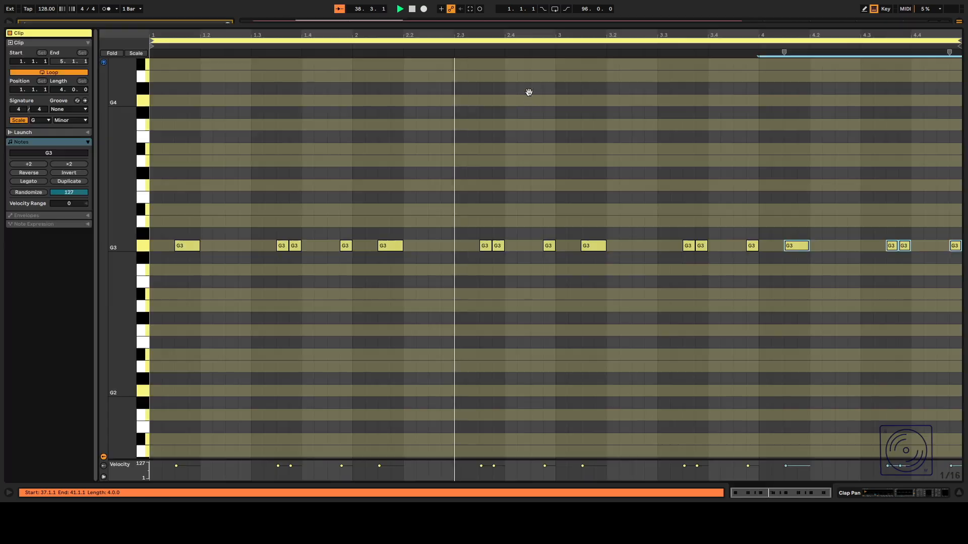
key(ctrl+alt+l)
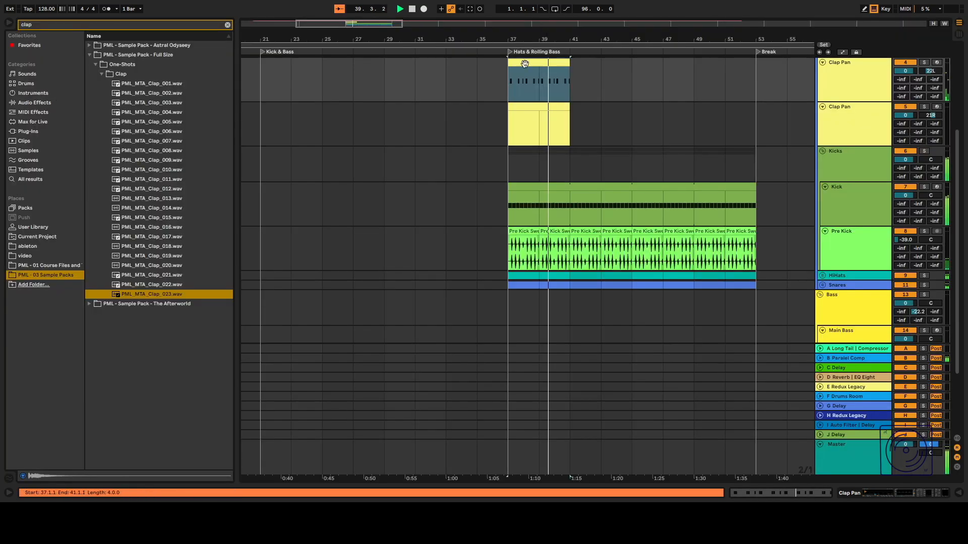
Copy the upper Clap Pan clip onto the lower Clap Pan track and play back the clap layers.
drag(540, 62, 537, 131)
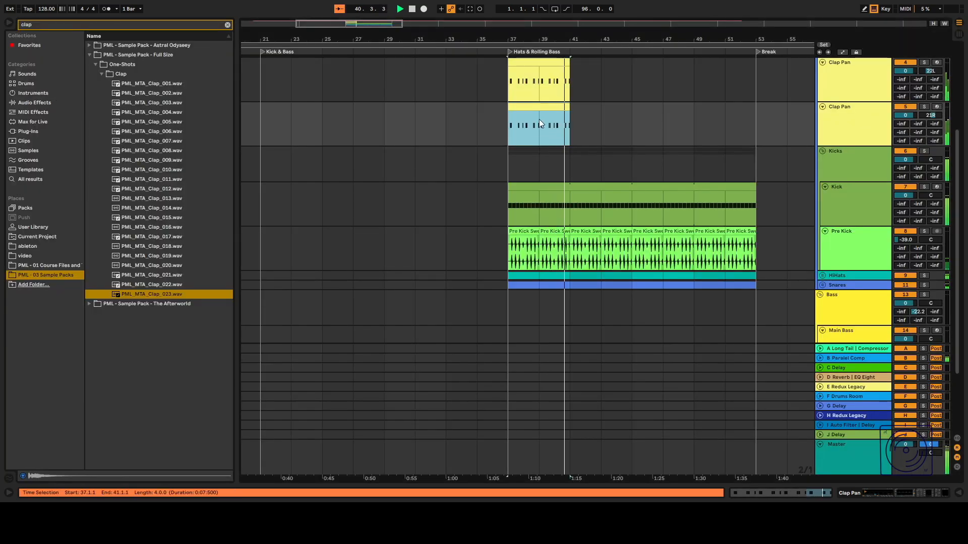
click(508, 131)
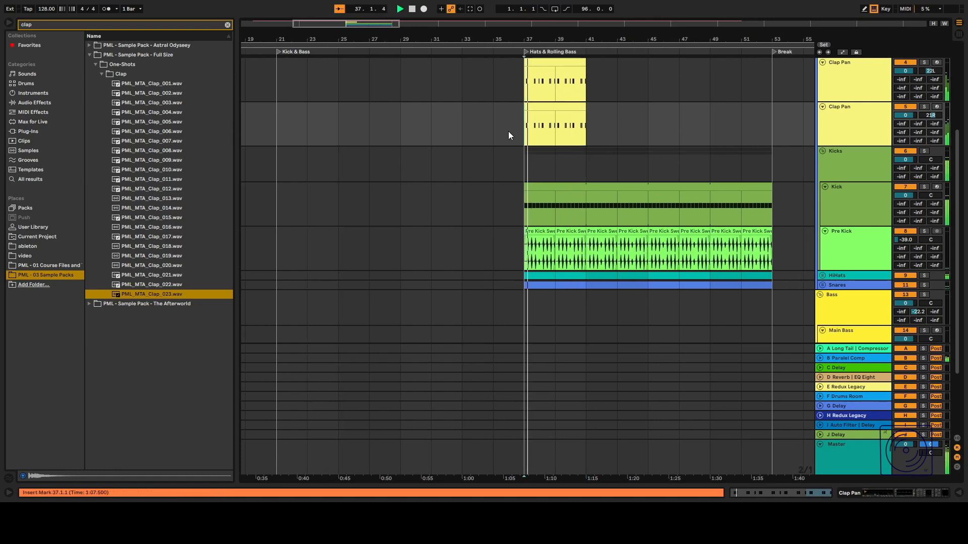
scroll(534, 116, up, 2)
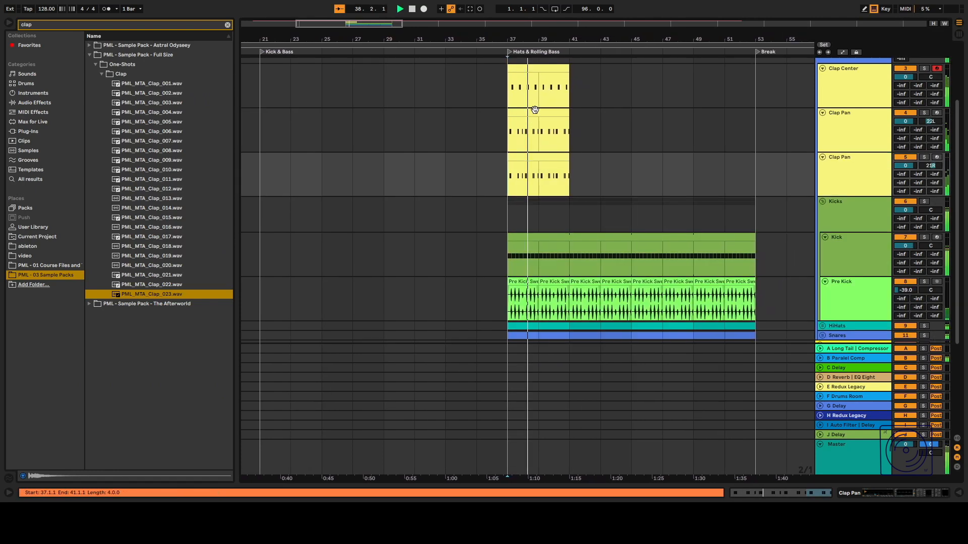
key(space)
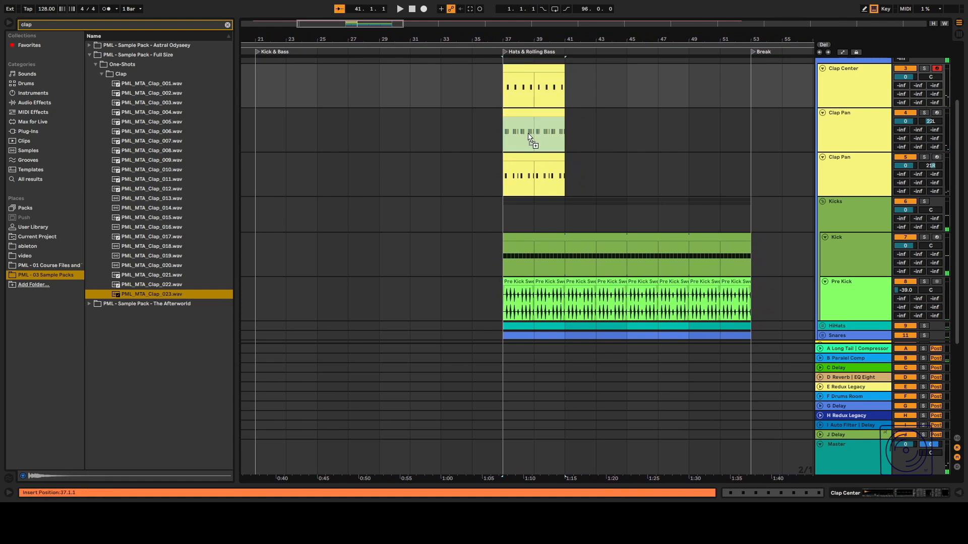
click(535, 110)
drag(535, 110, 531, 157)
key(space)
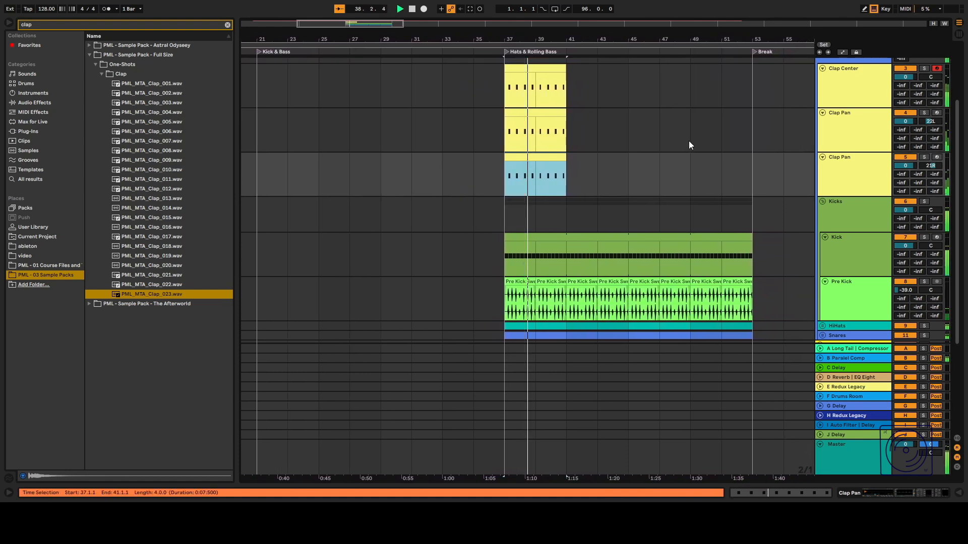
Group the Clap Center and both Clap Pan tracks and rename the new group Claps.
scroll(852, 128, up, 4)
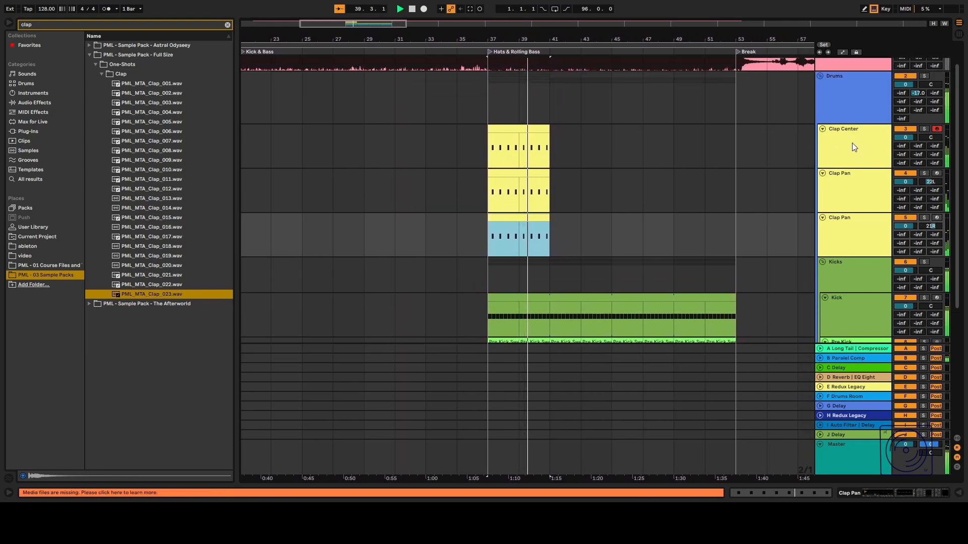
shift+click(851, 230)
key(ctrl+g)
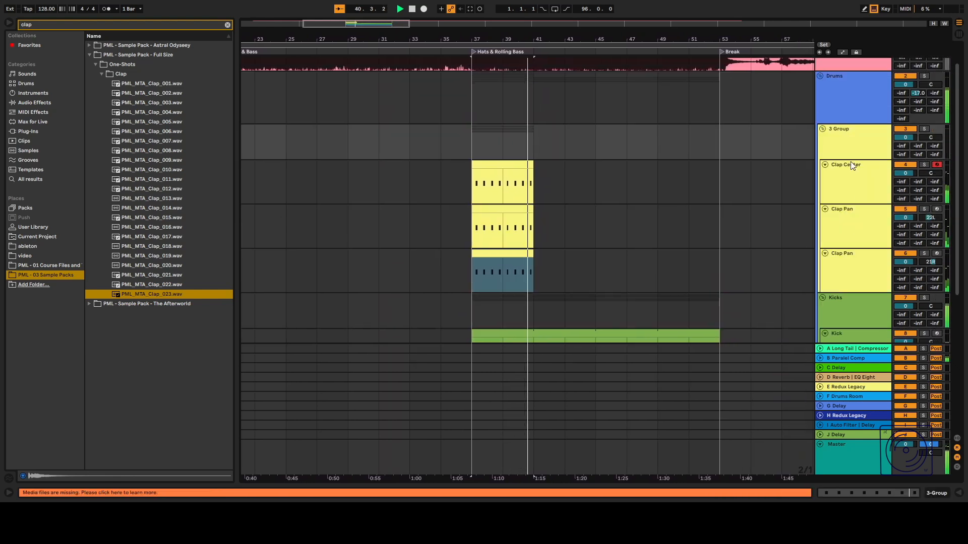
text(Cla)
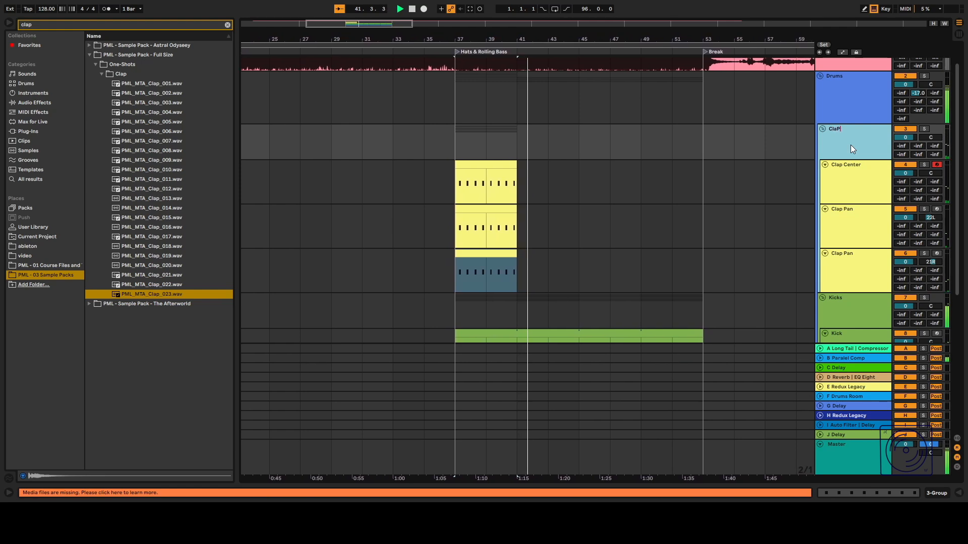
text(p)
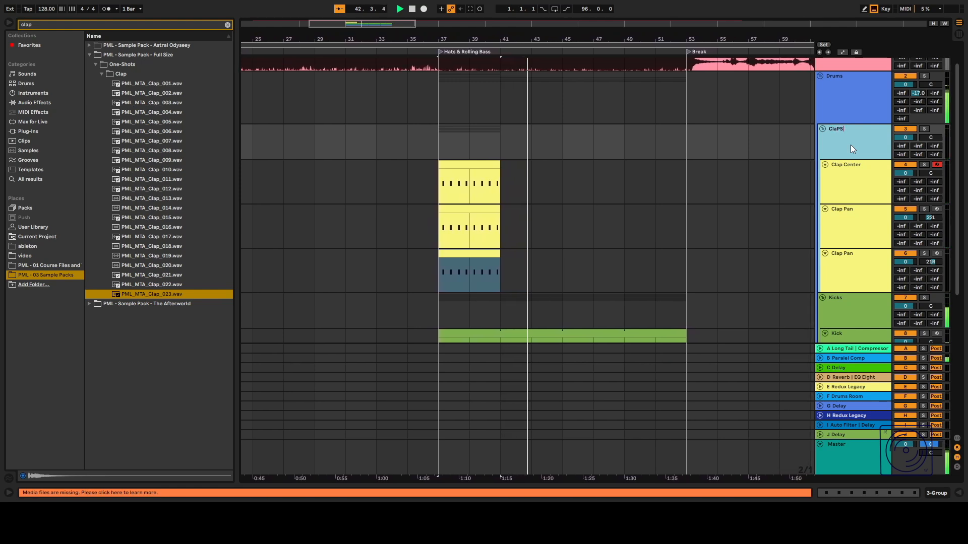
text(s)
key(Return)
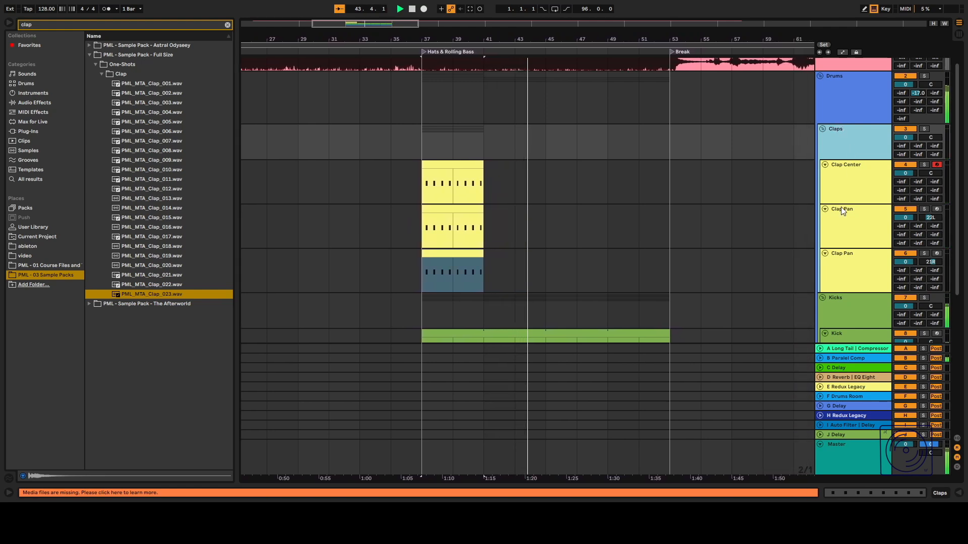
Move the Utility and SPAN devices from the Clap Center track onto the Claps group.
scroll(814, 200, down, 3)
double_click(843, 104)
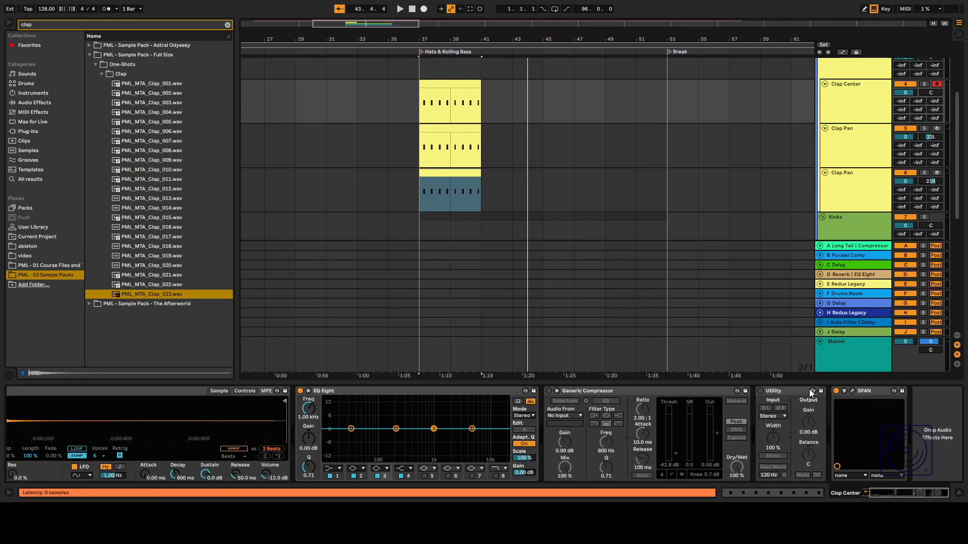
key(Delete)
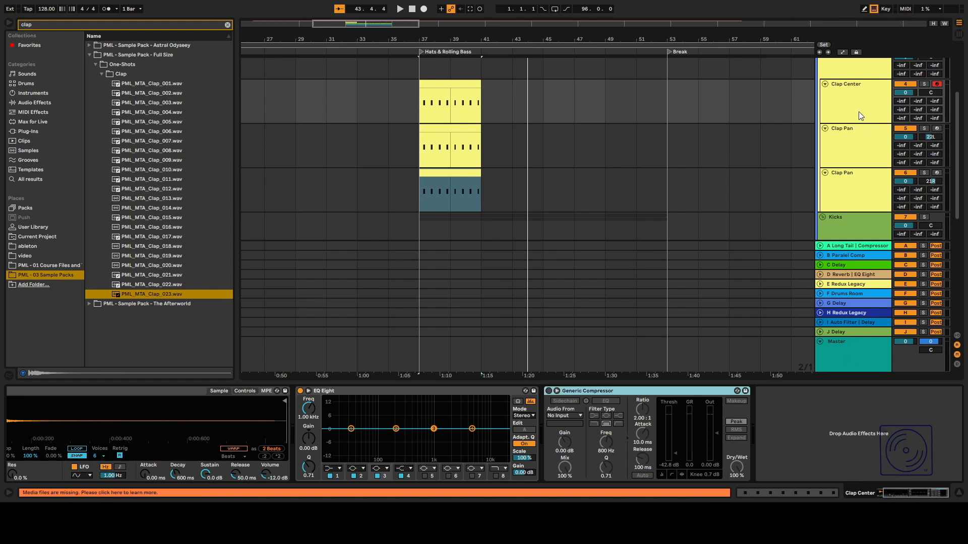
scroll(857, 108, up, 2)
click(851, 99)
key(ctrl+v)
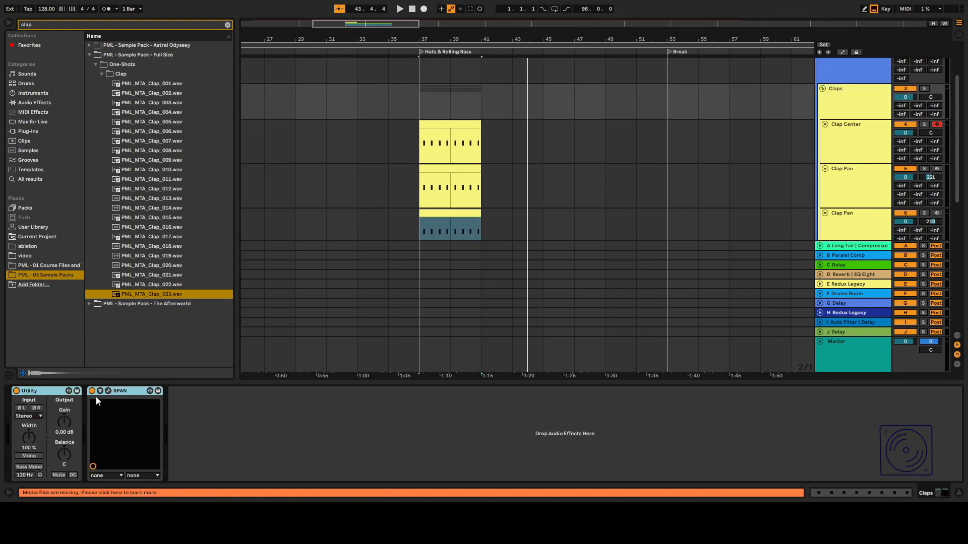
Play the arrangement and lower the Claps group's Utility gain to about -7.78 dB.
key(space)
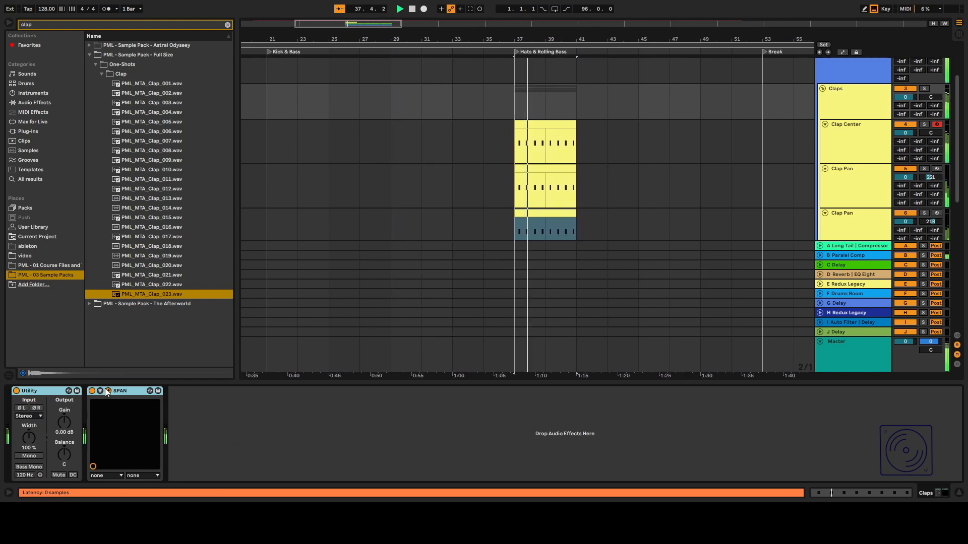
drag(54, 423, 54, 438)
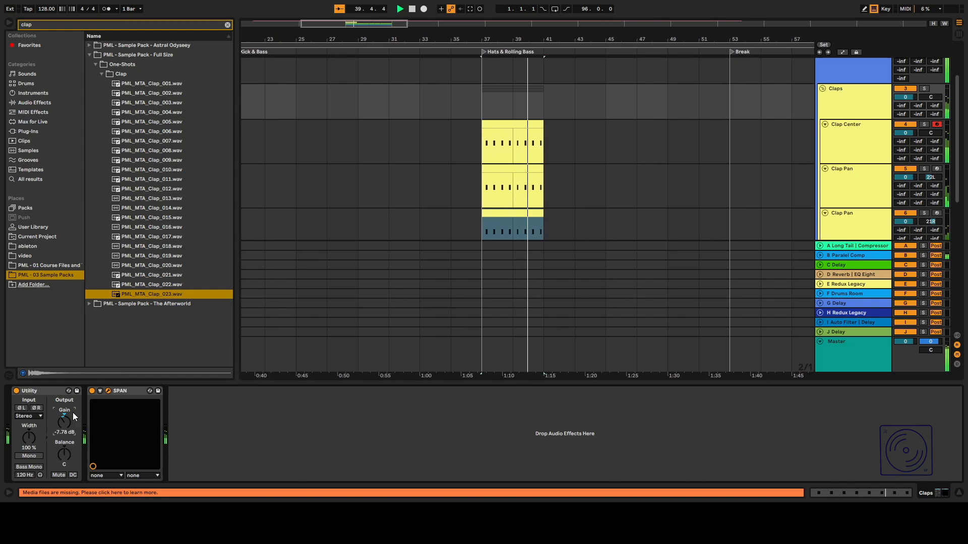
Inspect the Utility gain settings on the HiHats and Snares groups for comparison.
scroll(709, 194, down, 3)
key(space)
scroll(853, 183, down, 4)
scroll(854, 184, up, 2)
scroll(854, 184, down, 3)
click(821, 119)
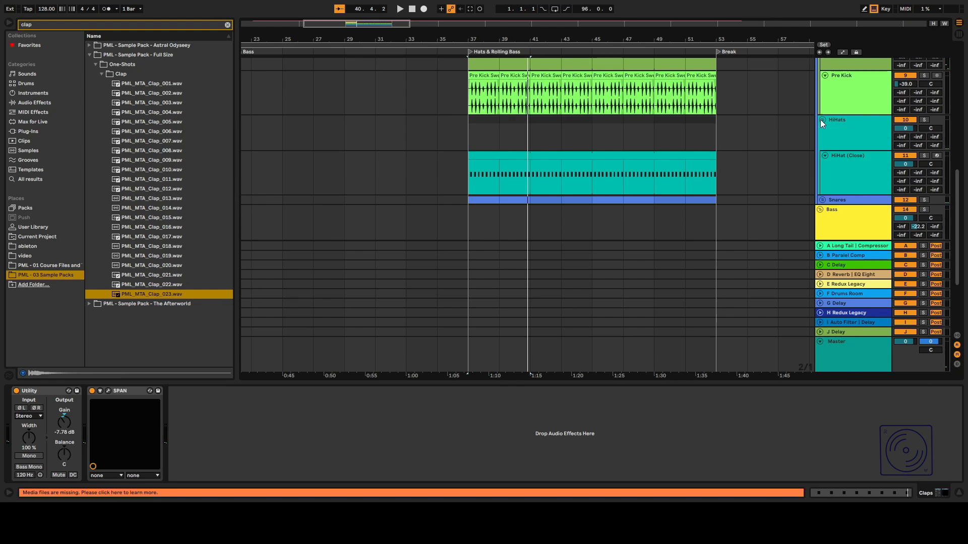
click(827, 177)
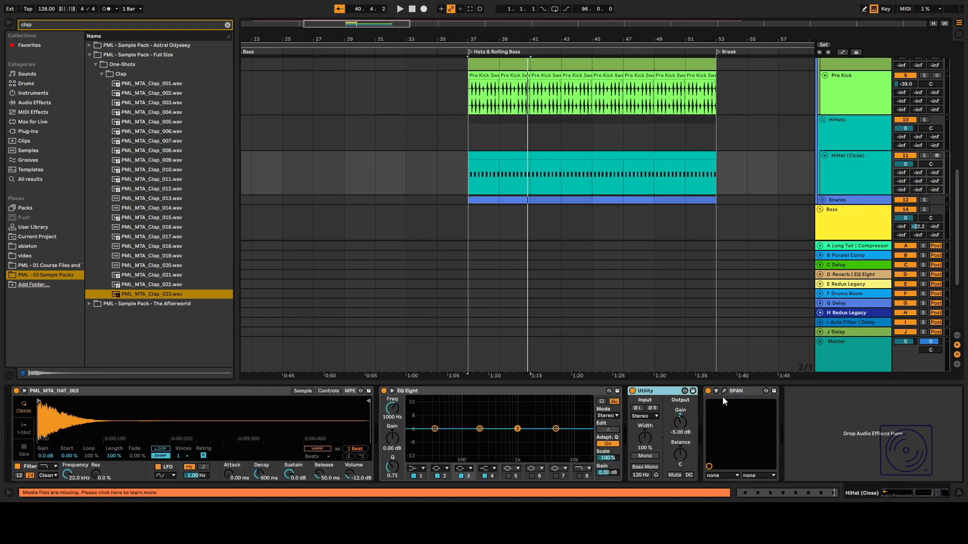
click(841, 123)
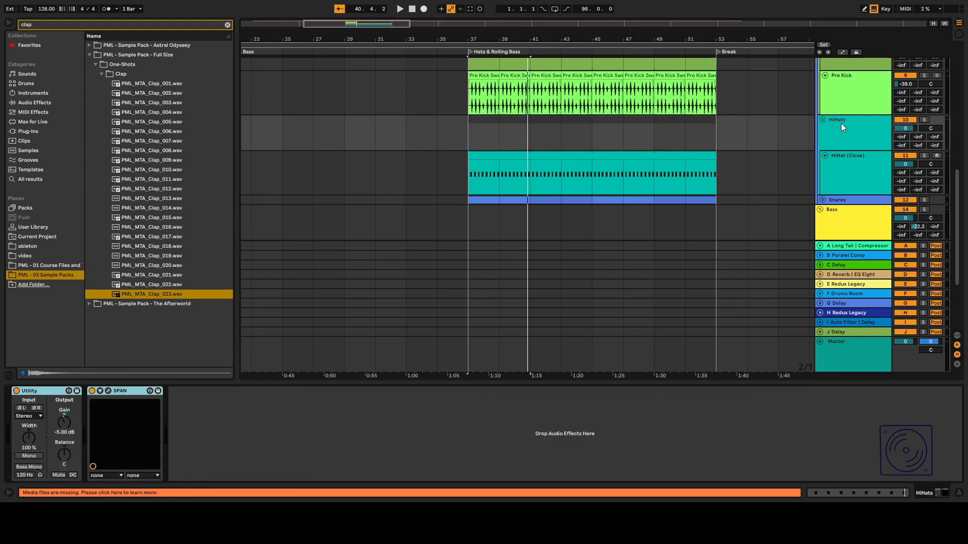
scroll(835, 132, down, 1)
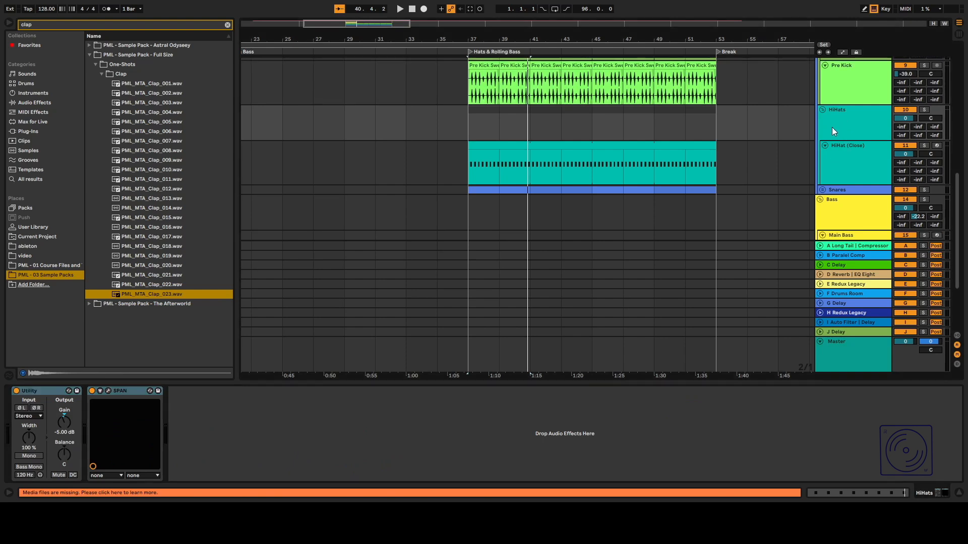
click(821, 114)
click(822, 190)
scroll(827, 177, down, 3)
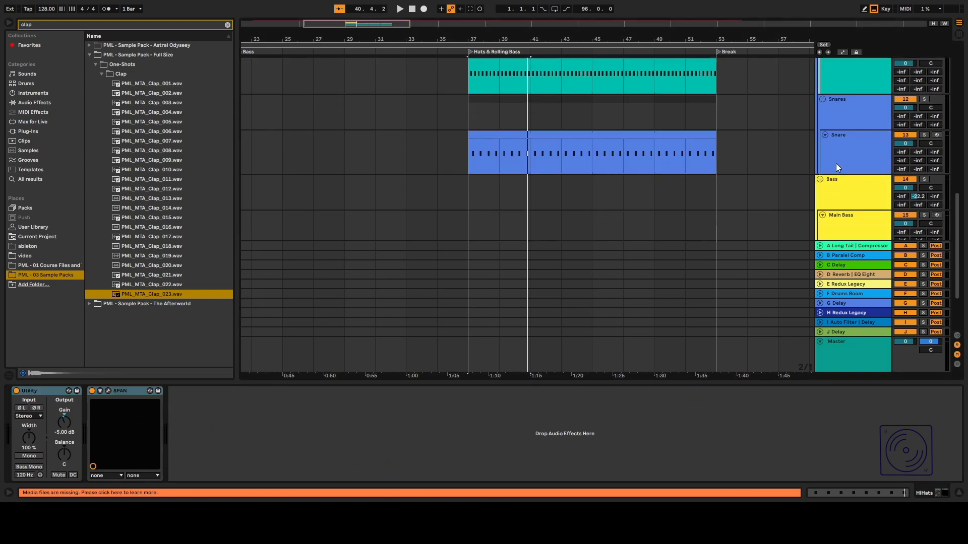
click(836, 163)
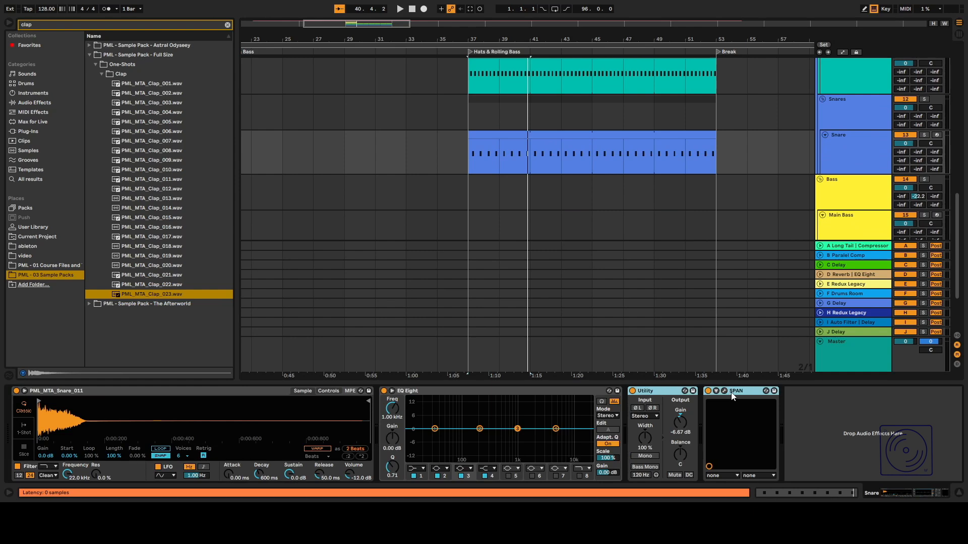
click(846, 116)
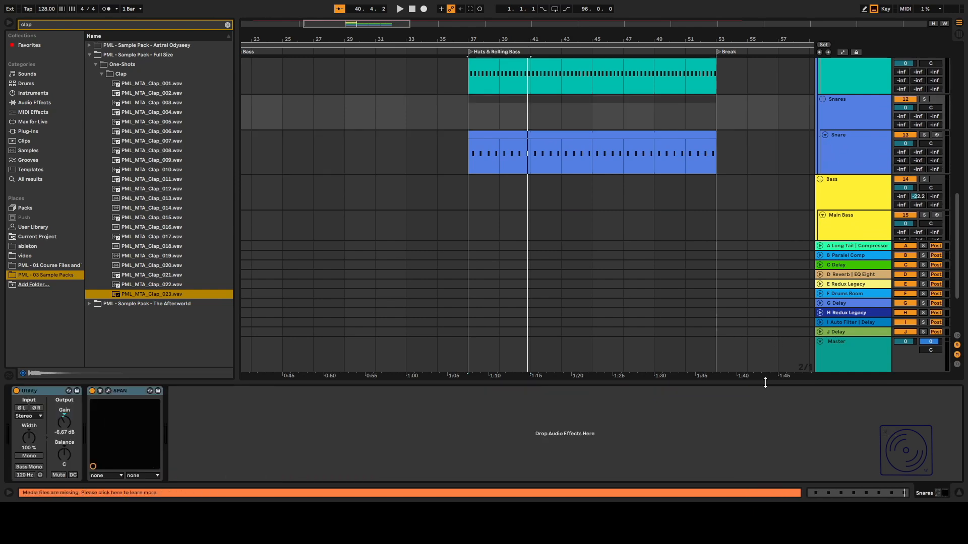
drag(765, 383, 754, 429)
scroll(611, 195, up, 3)
scroll(461, 196, up, 5)
key(space)
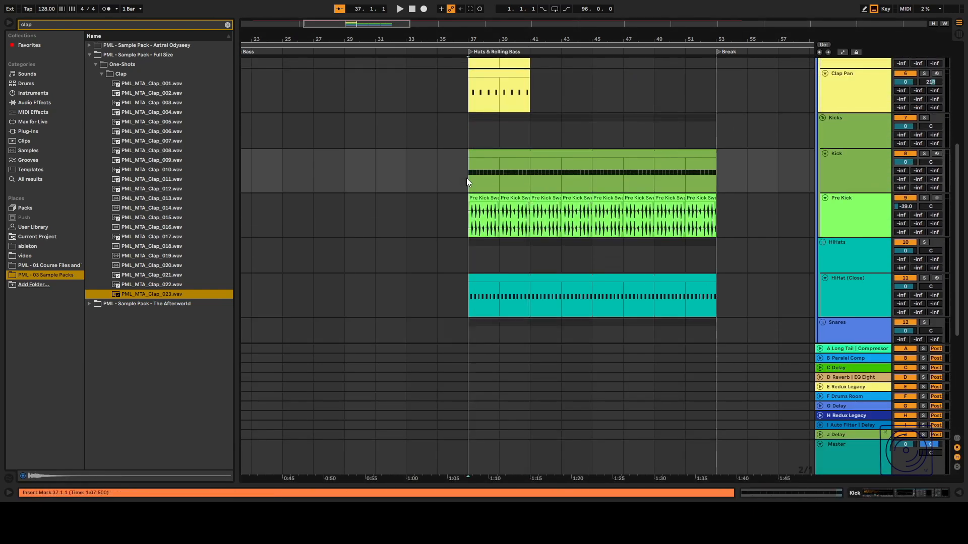
Extend the three clap clips so they run from bar 37 to bar 53.
drag(577, 160, 775, 161)
click(566, 188)
drag(577, 208, 776, 206)
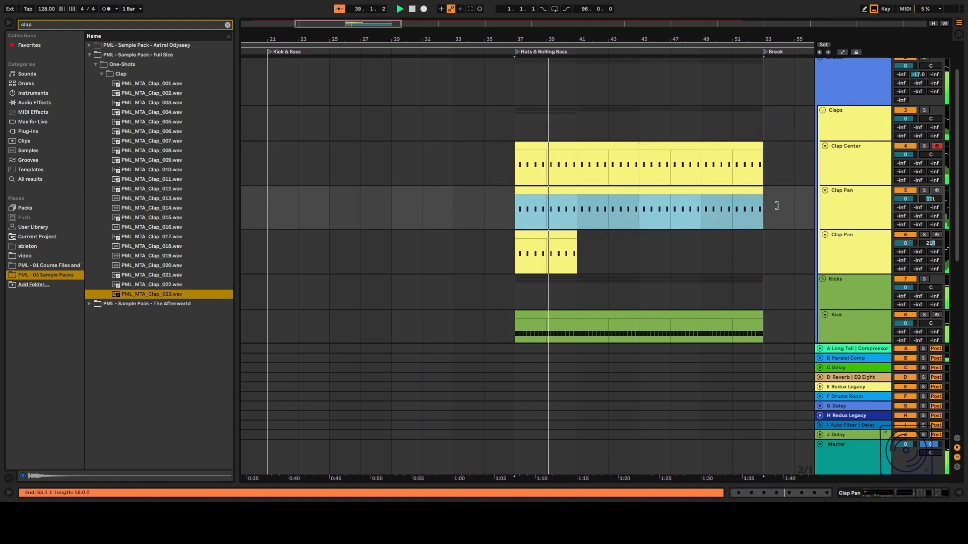
drag(575, 235, 761, 245)
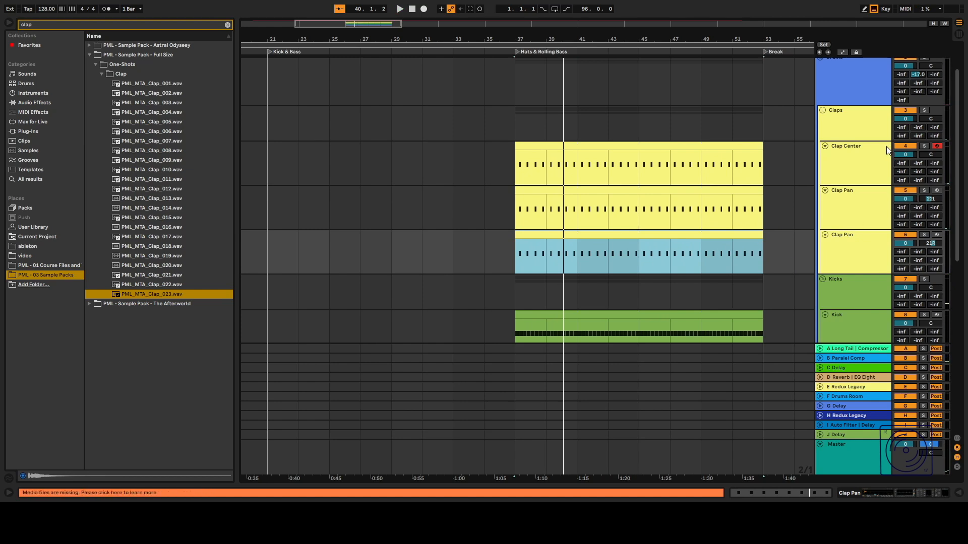
Enlarge the Claps group track and adjust its send level to the Drums Room return during playback.
click(848, 397)
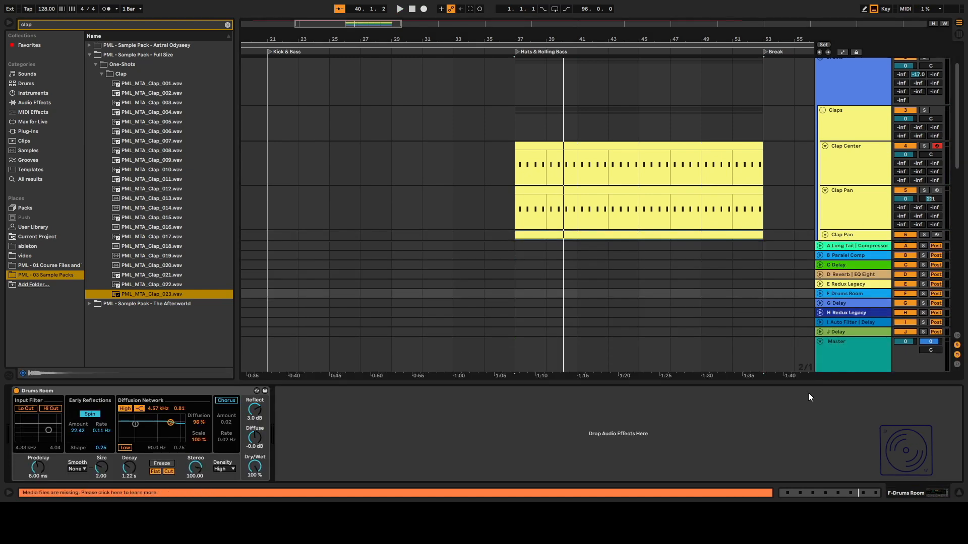
key(ctrl+alt+l)
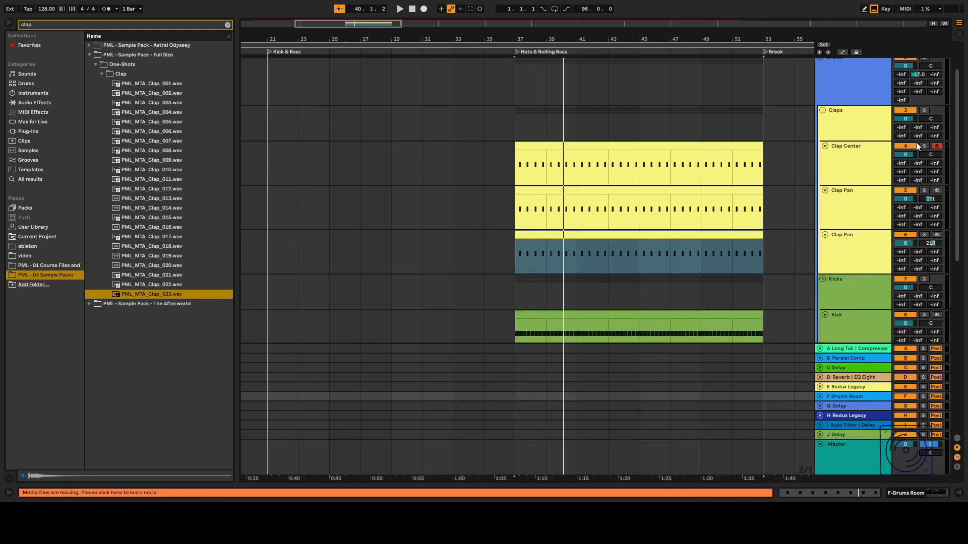
drag(874, 141, 875, 154)
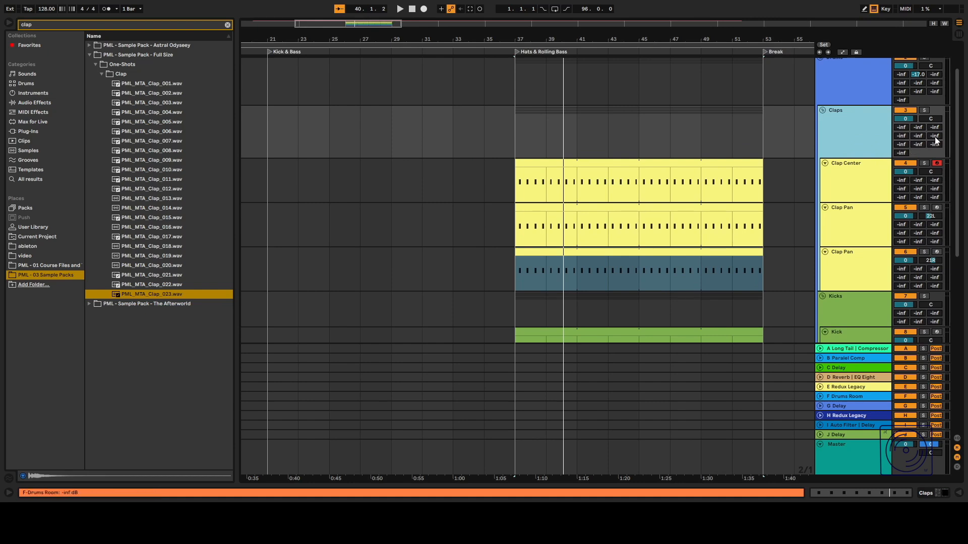
key(space)
drag(935, 136, 933, 146)
Adjust the return sends on the Kick, HiHats and HiHat (Close) tracks, setting HiHat (Close) to about -21.2 dB.
scroll(929, 150, down, 10)
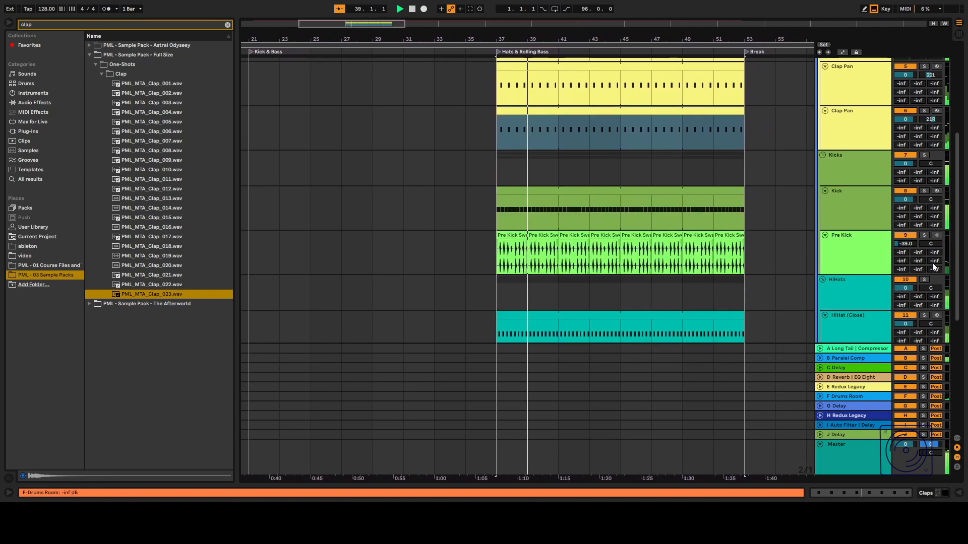
drag(935, 197, 935, 188)
mouse_move(935, 280)
mouse_down()
mouse_move(935, 271)
mouse_move(931, 285)
mouse_up()
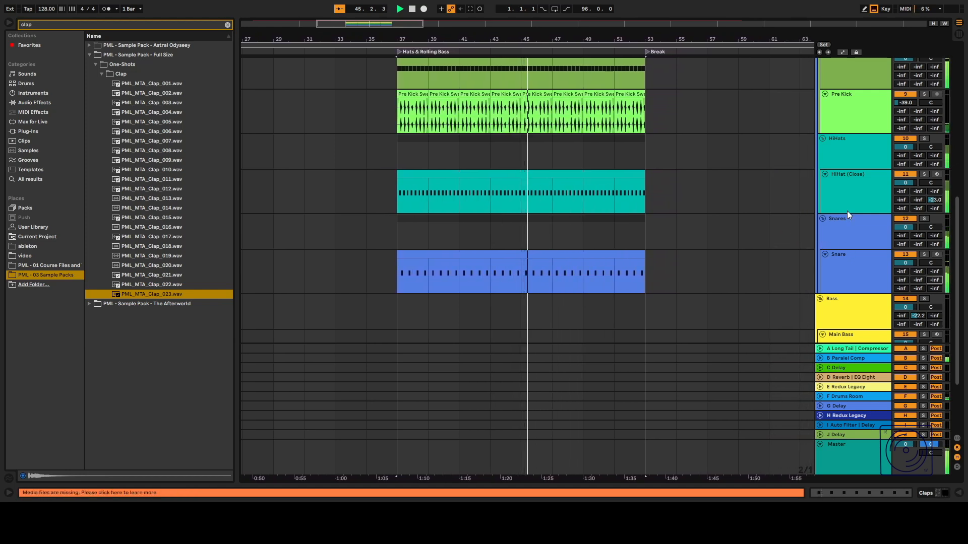
drag(934, 200, 934, 197)
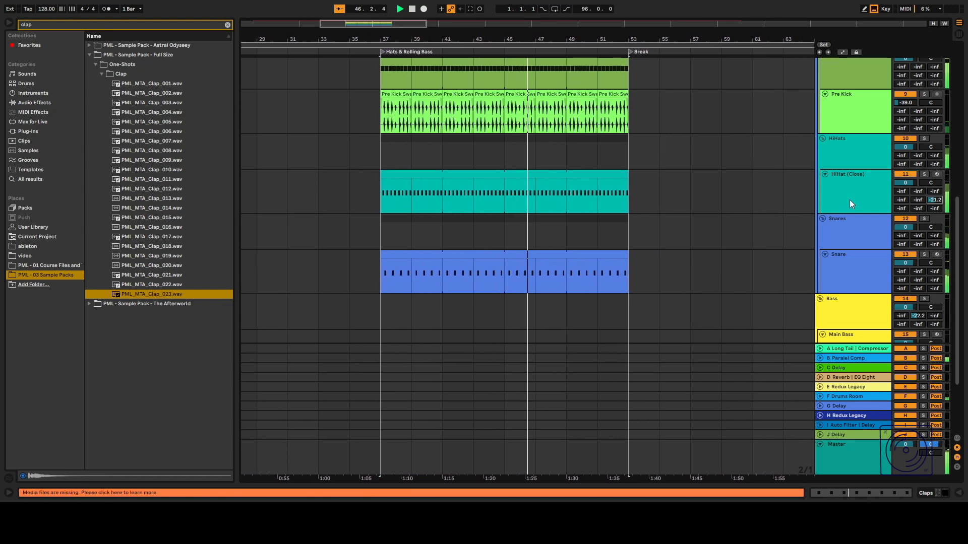
scroll(612, 218, up, 5)
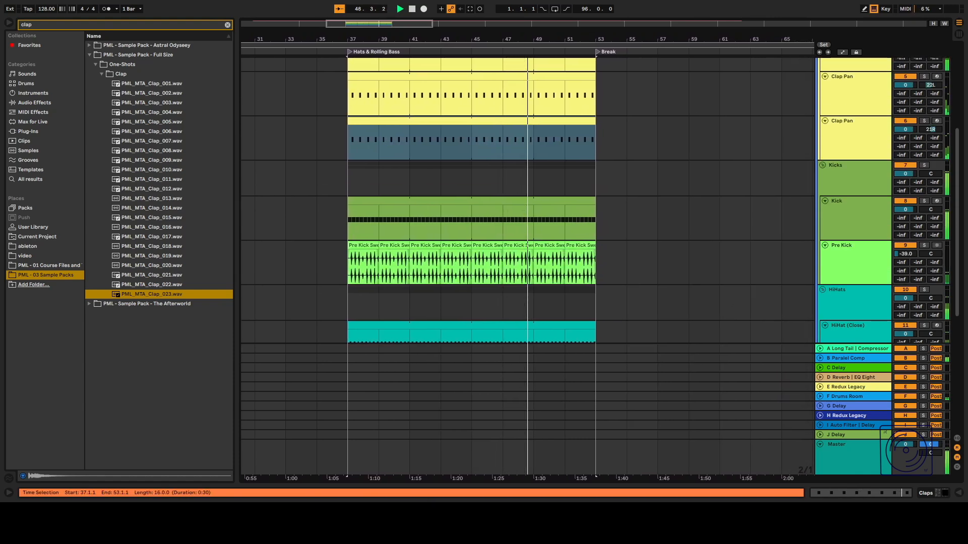
click(428, 425)
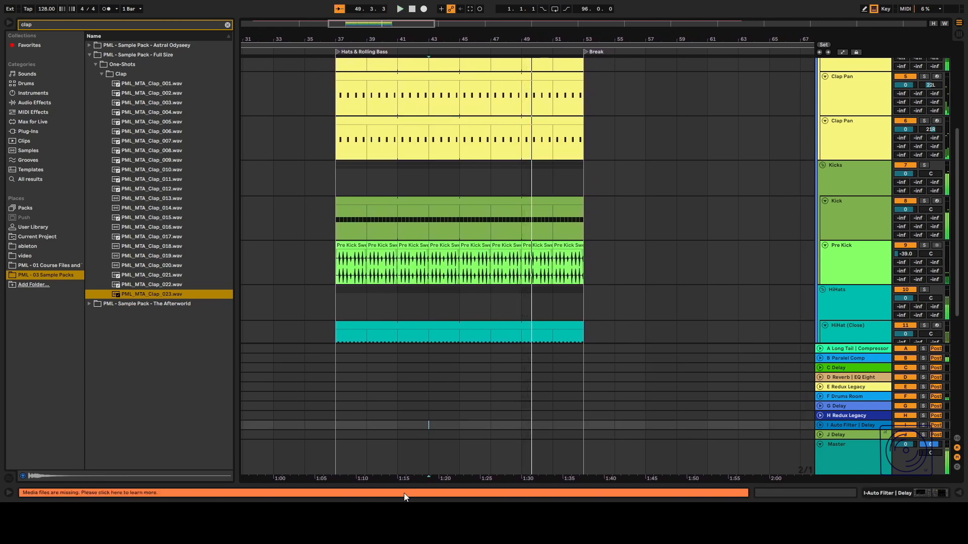